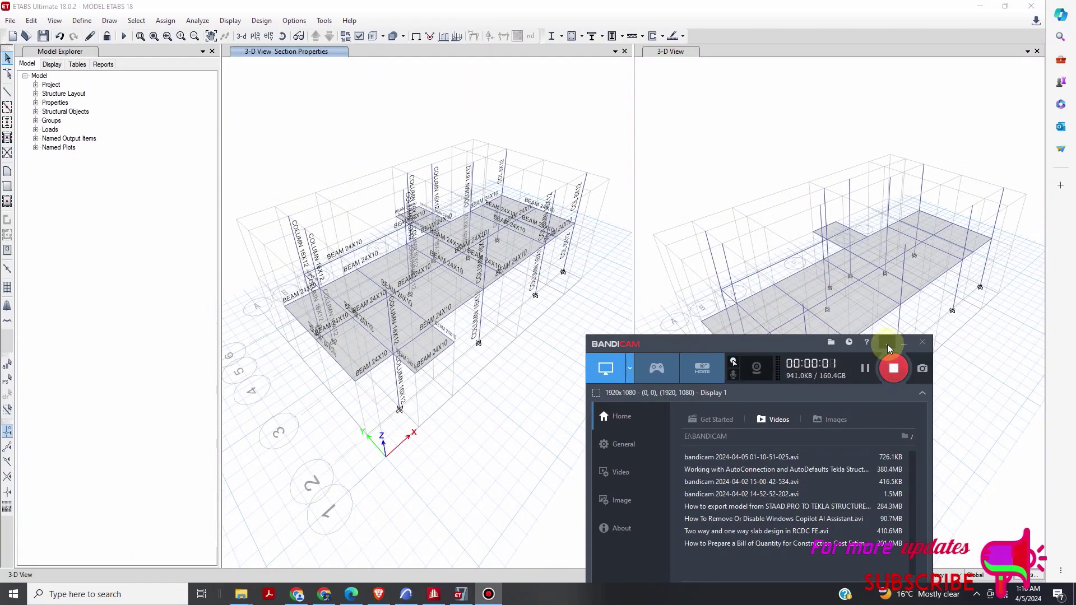
Run the ETABS analysis so the 3-D view shows Dead-load displacements in inches.
click(888, 346)
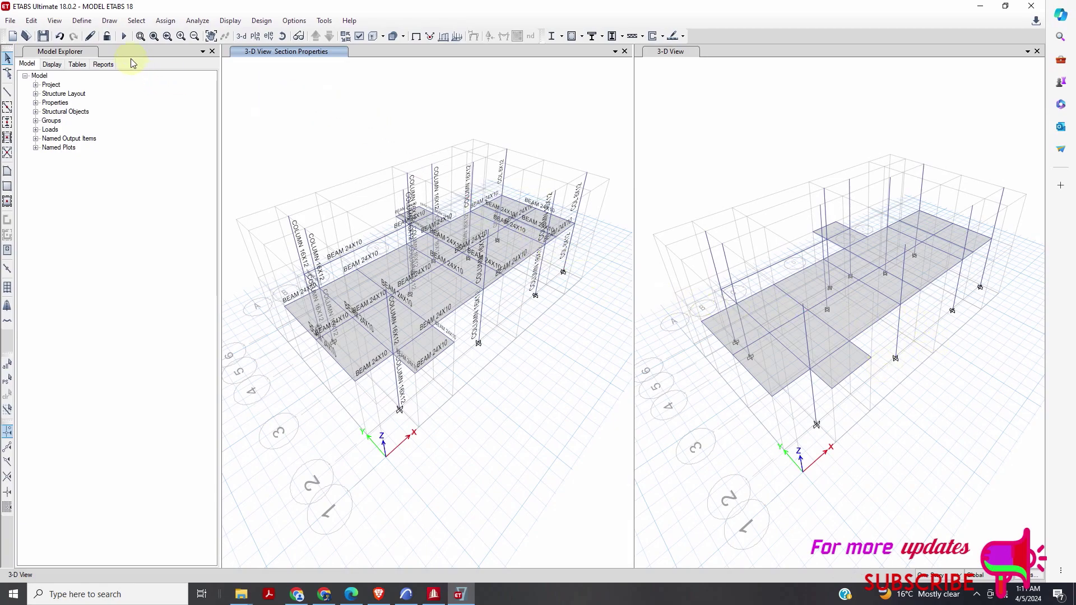
click(124, 37)
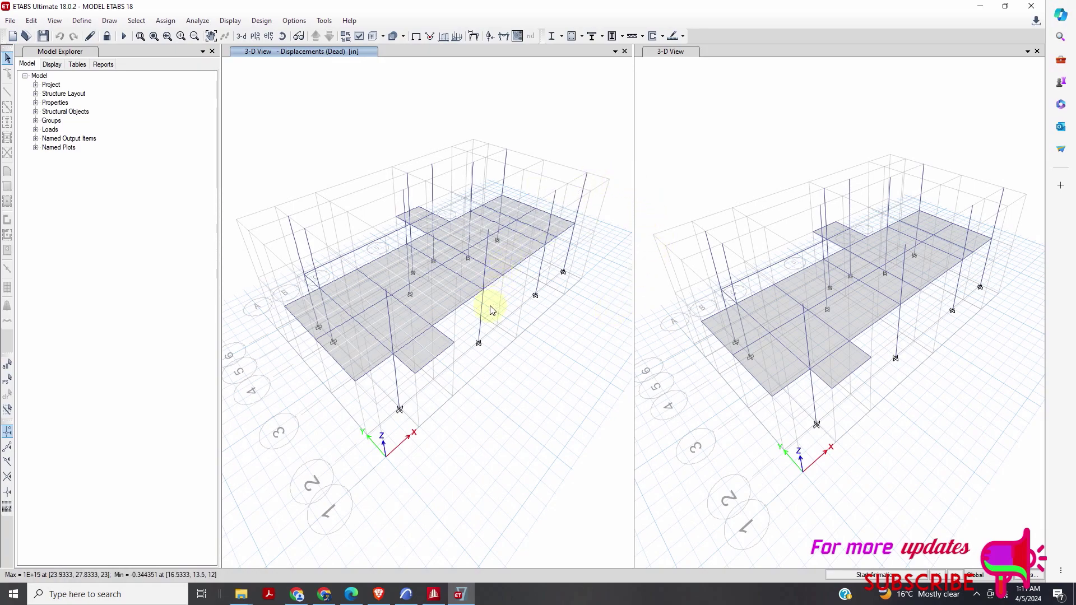
Run the concrete frame design and read a beam's ACI 318-14 longitudinal reinforcing area.
click(572, 36)
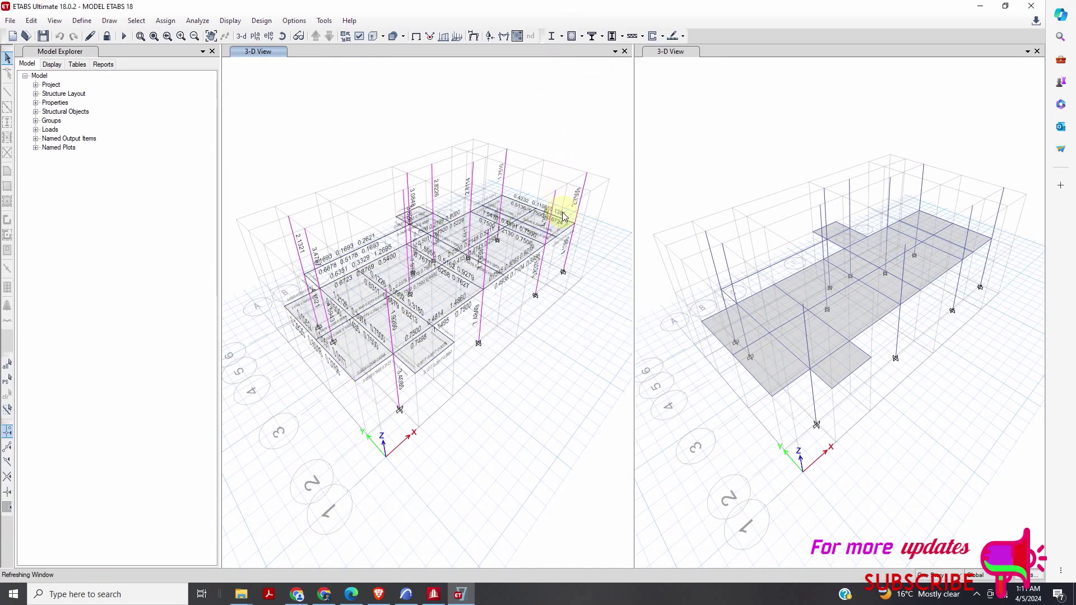
scroll(442, 248, up, 4)
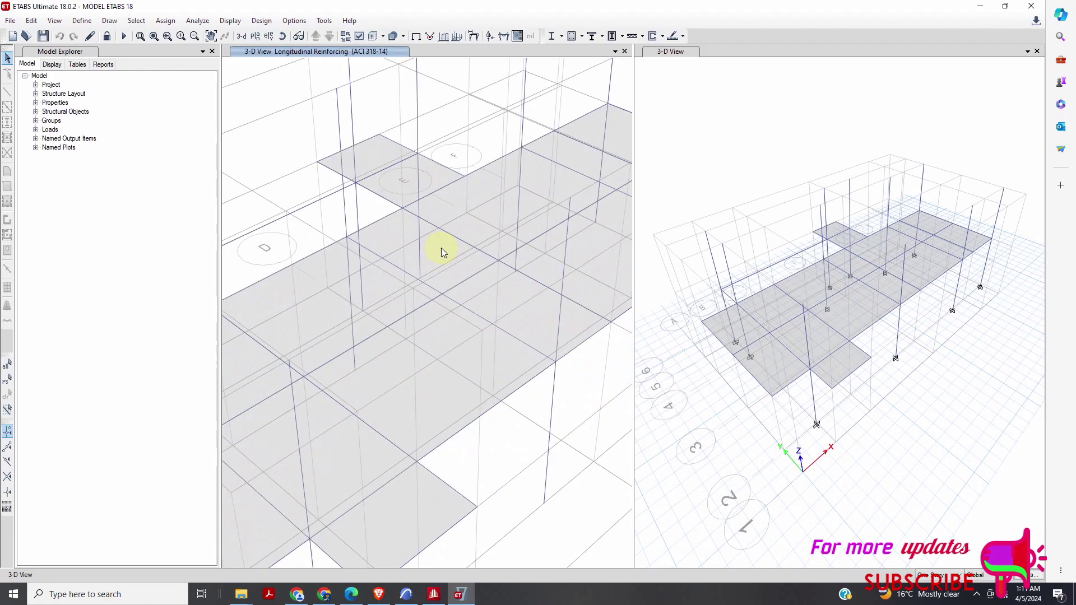
scroll(473, 228, down, 4)
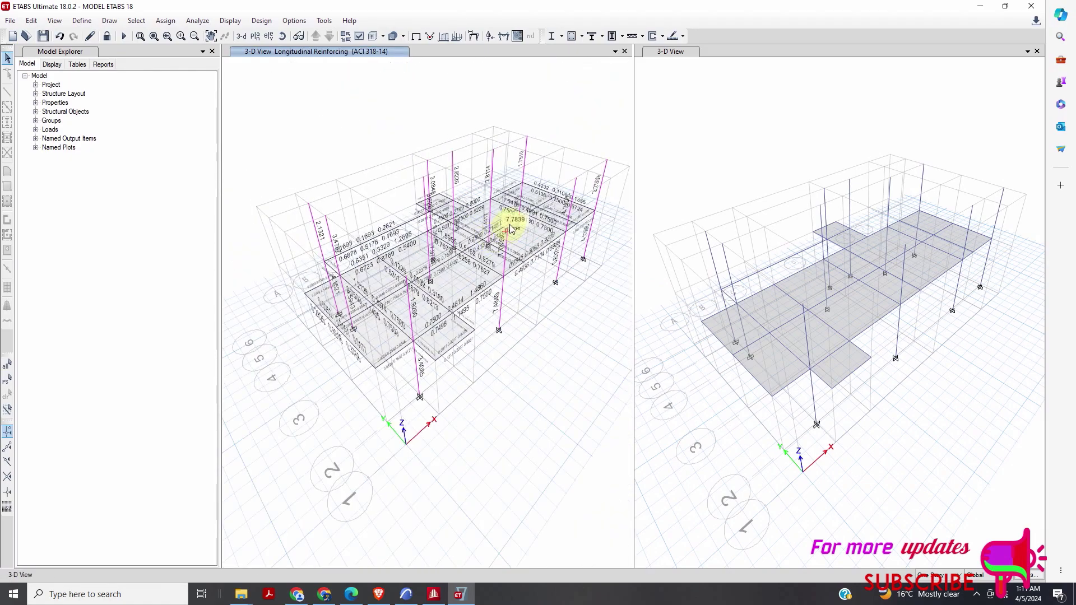
mouse_move(518, 219)
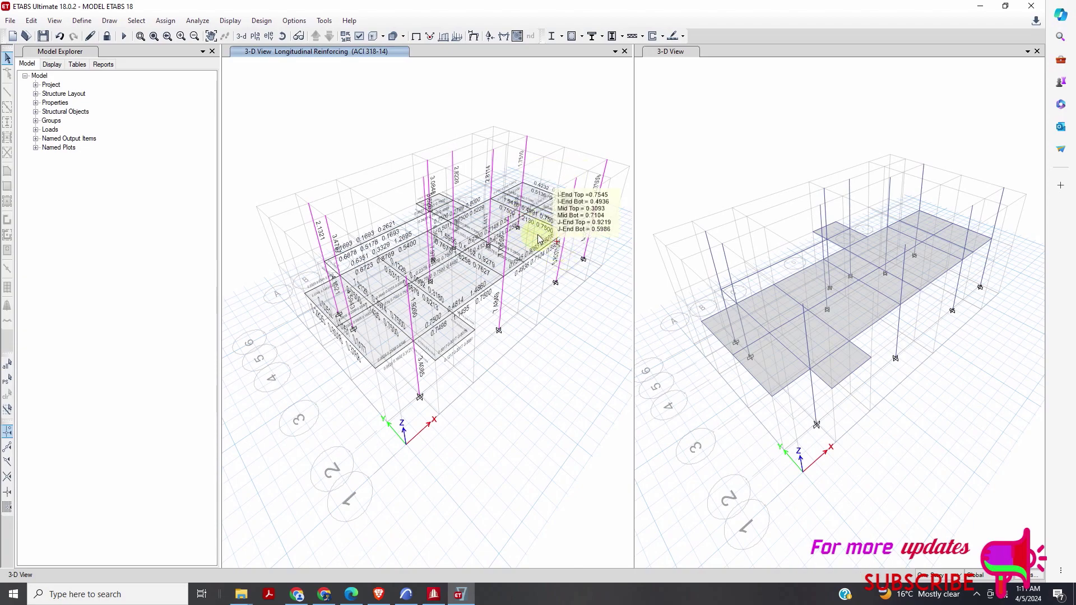
click(10, 20)
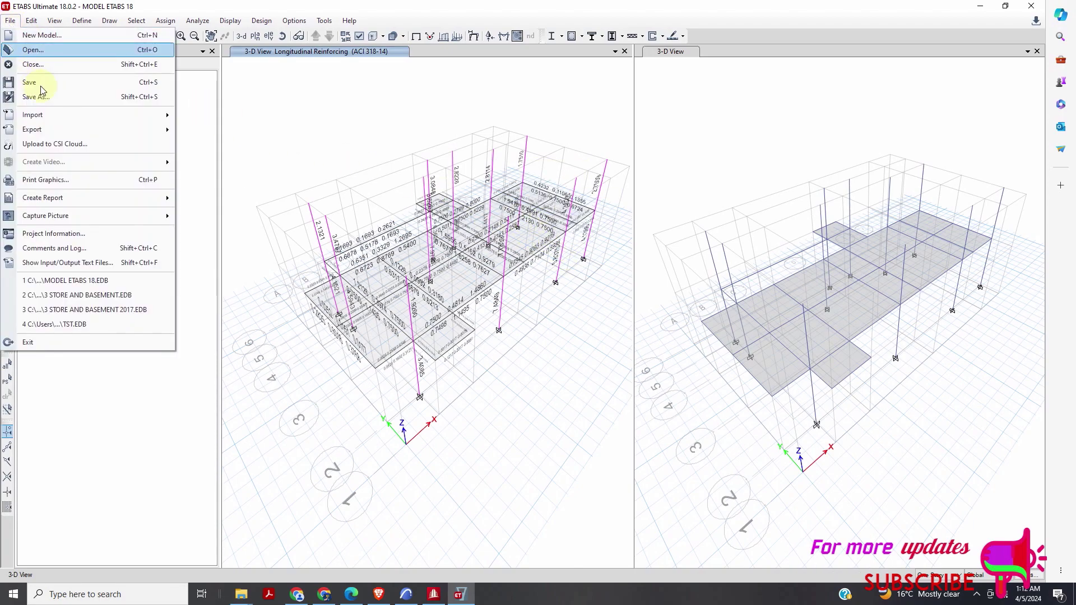
Return to ETABS and bring up the story export to SAFE V12 .f2k options.
mouse_move(65, 129)
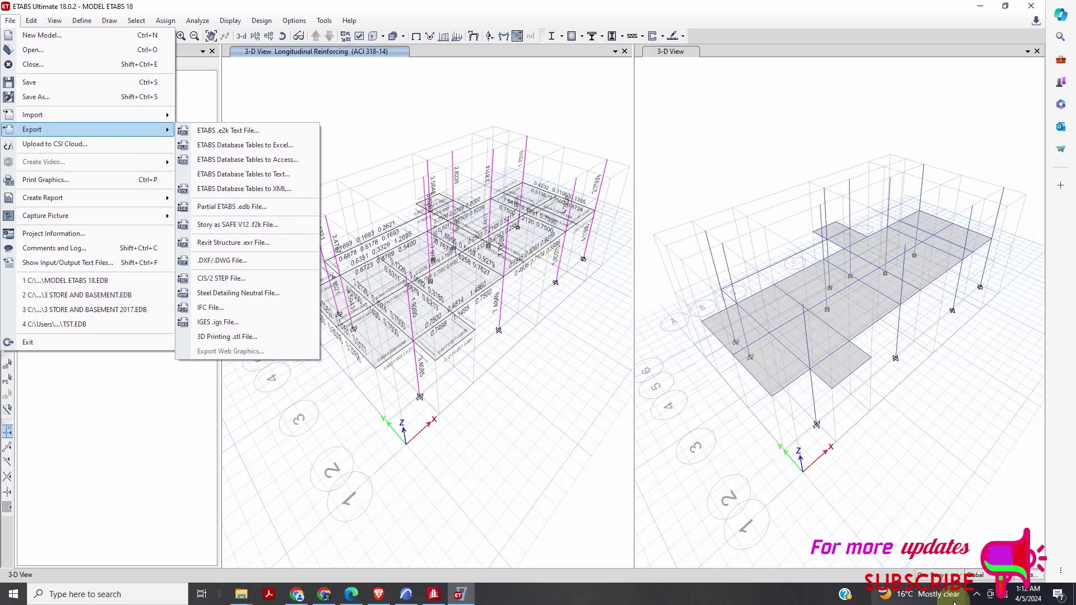
click(976, 594)
click(988, 550)
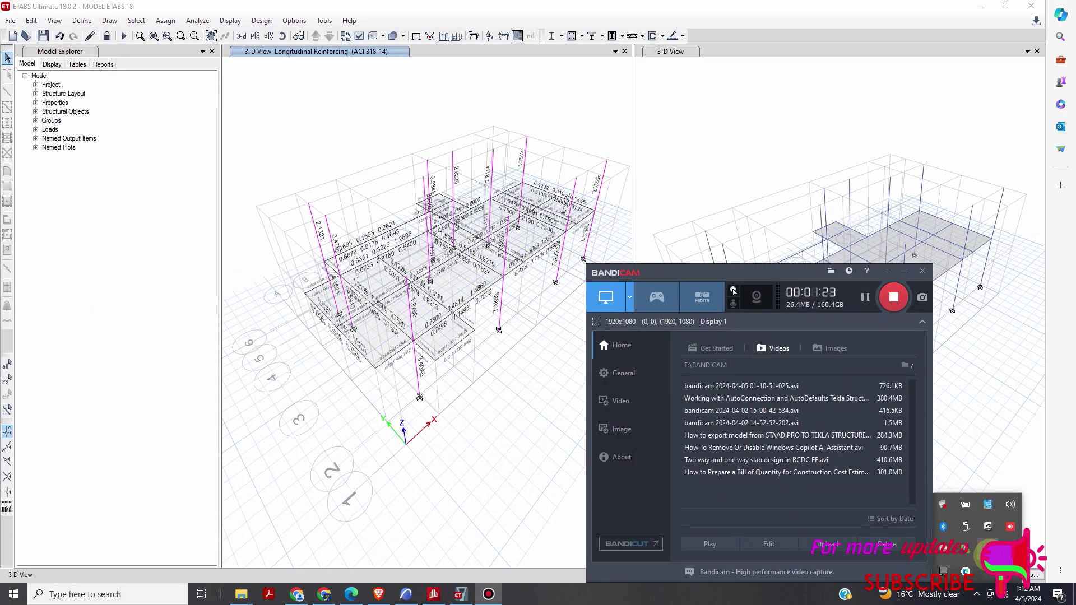
click(883, 290)
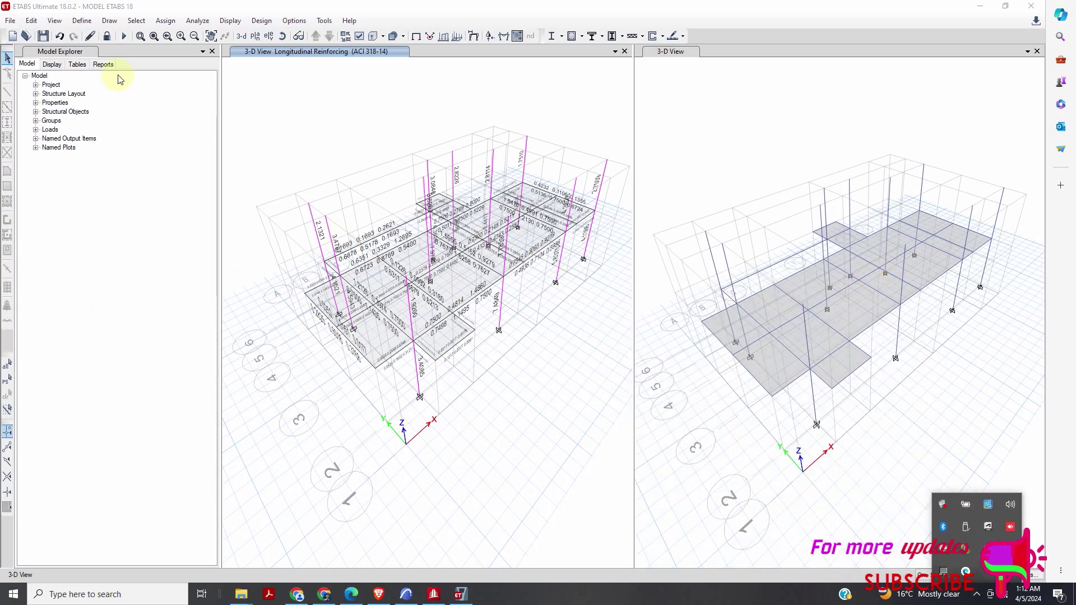
click(22, 25)
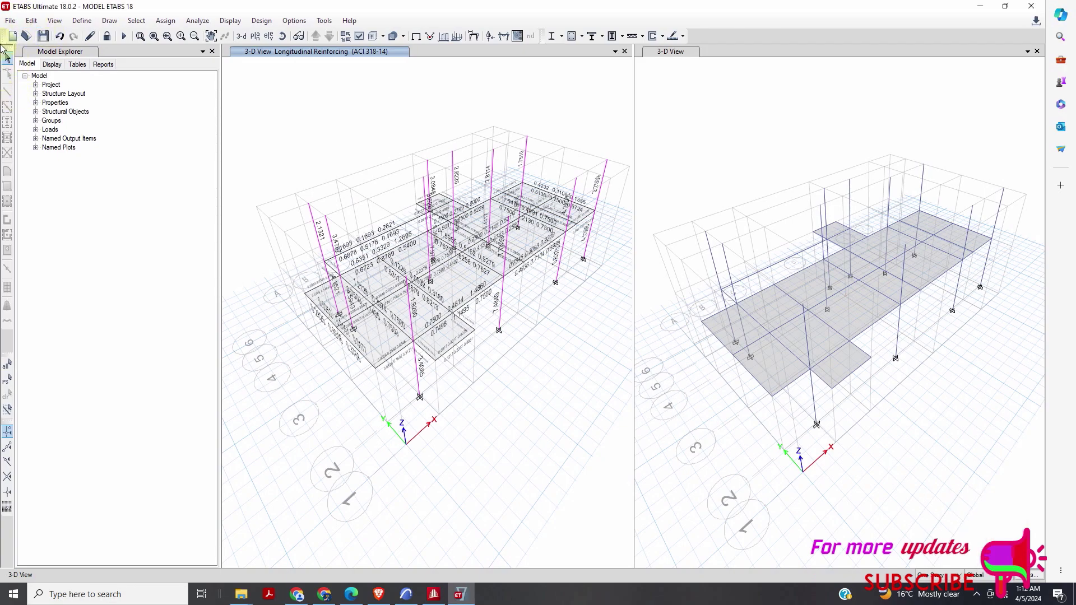
click(10, 21)
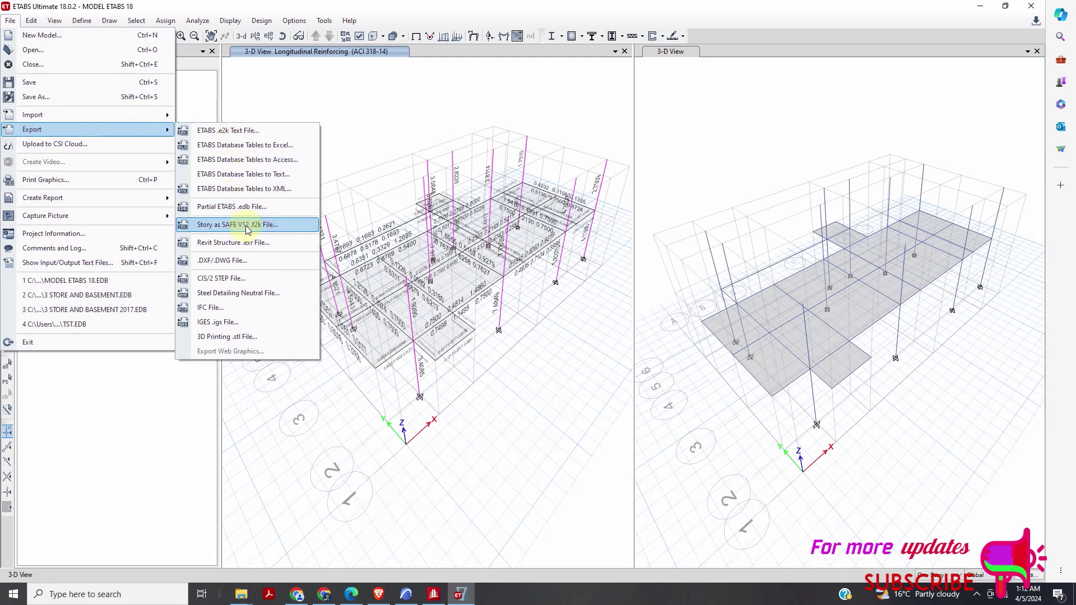
click(247, 225)
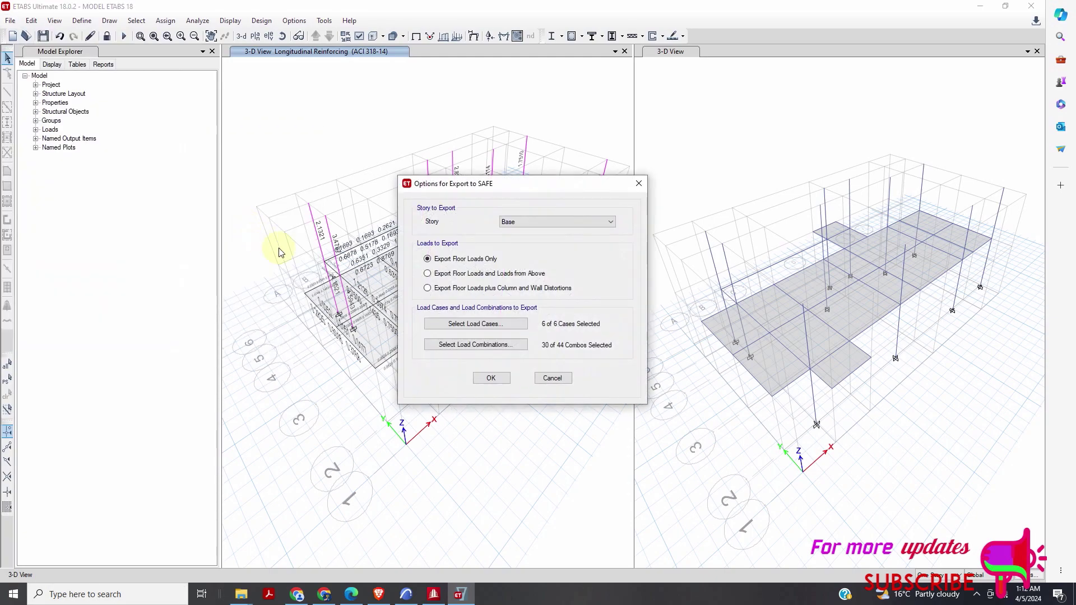
Set the export story to Story1 and include all 6 load cases.
click(535, 222)
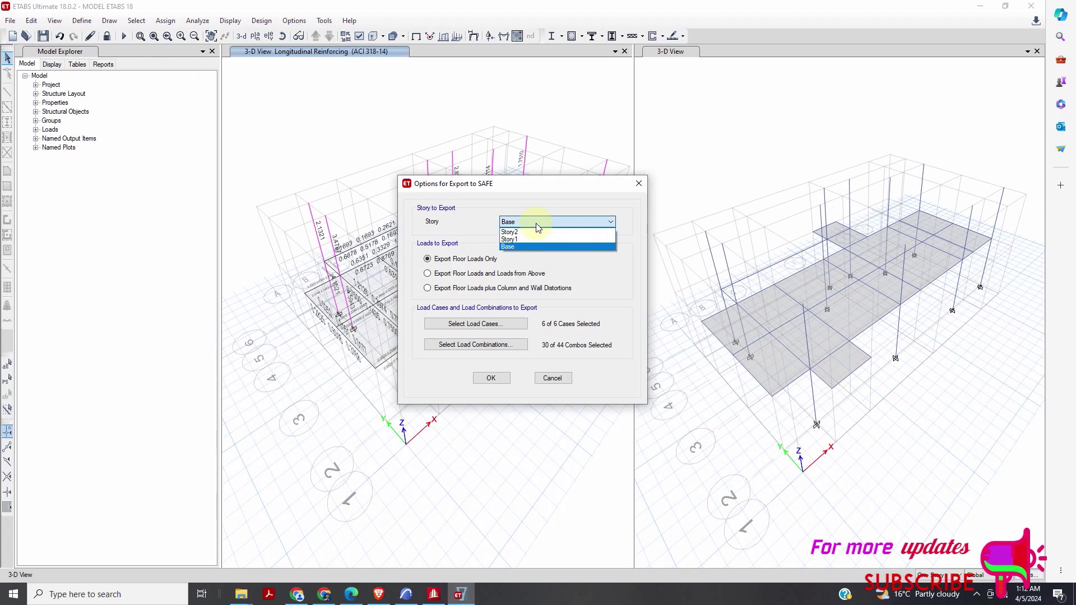
click(533, 240)
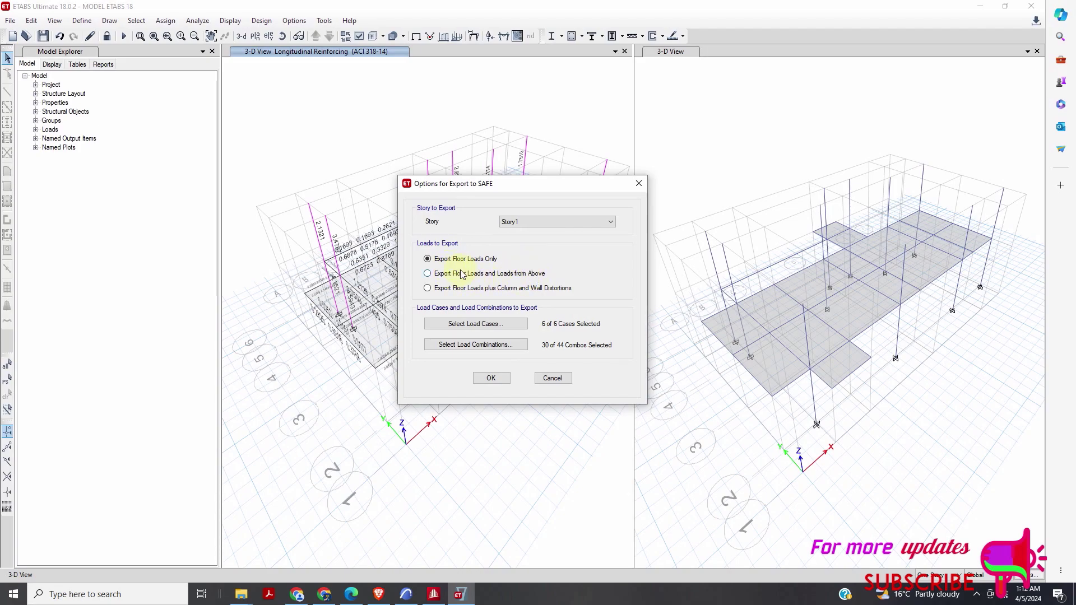
click(478, 324)
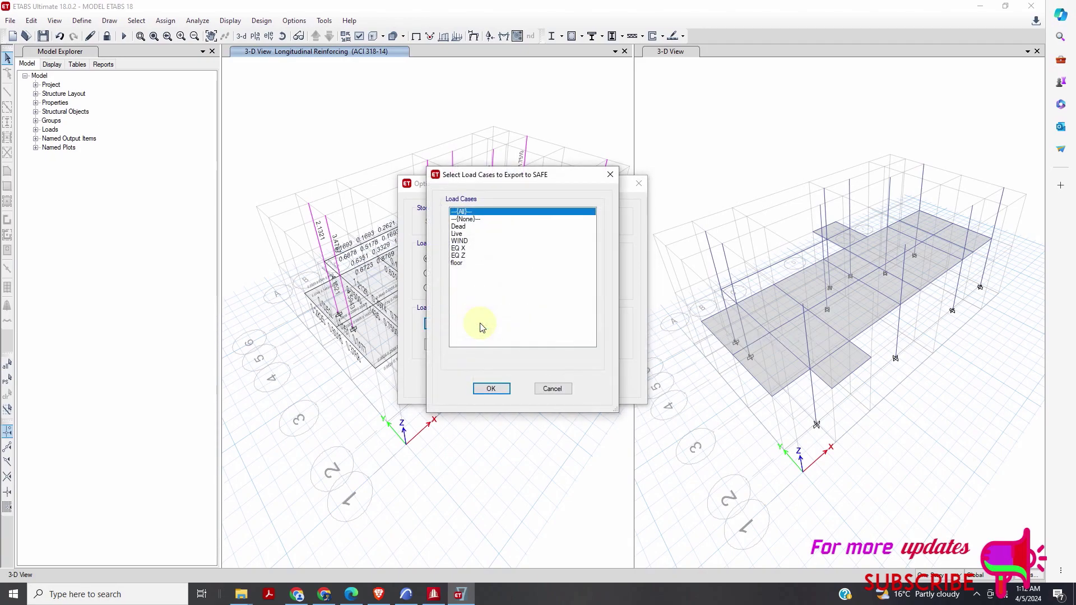
click(465, 219)
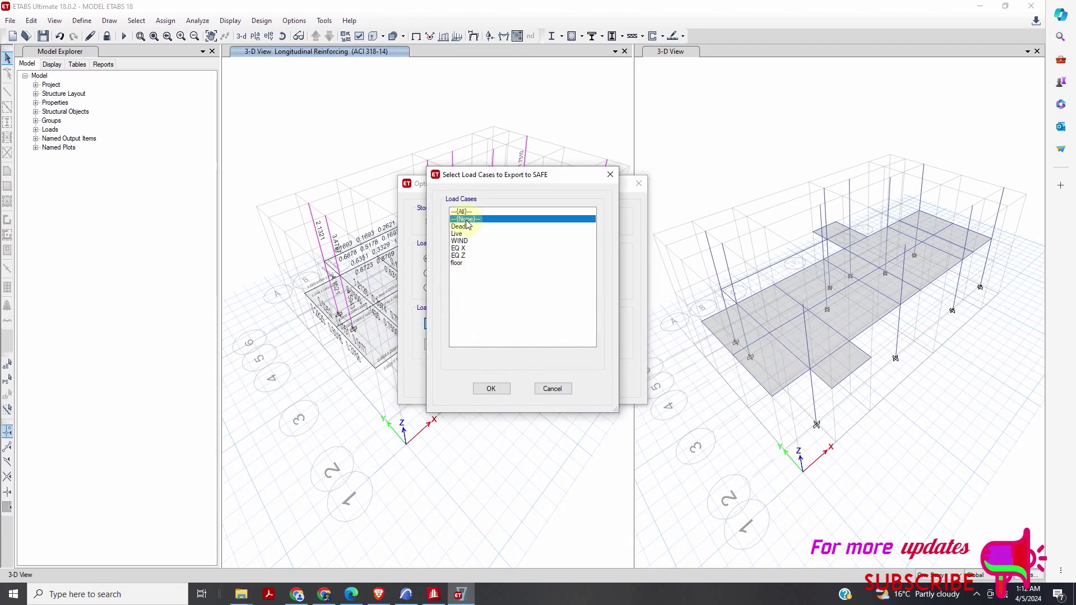
click(496, 387)
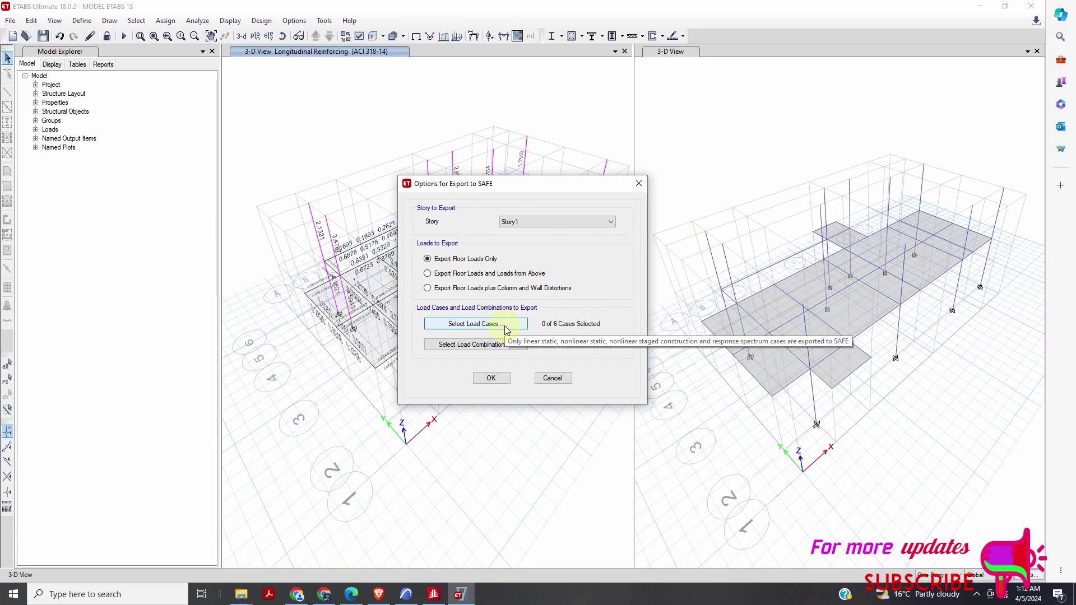
click(475, 324)
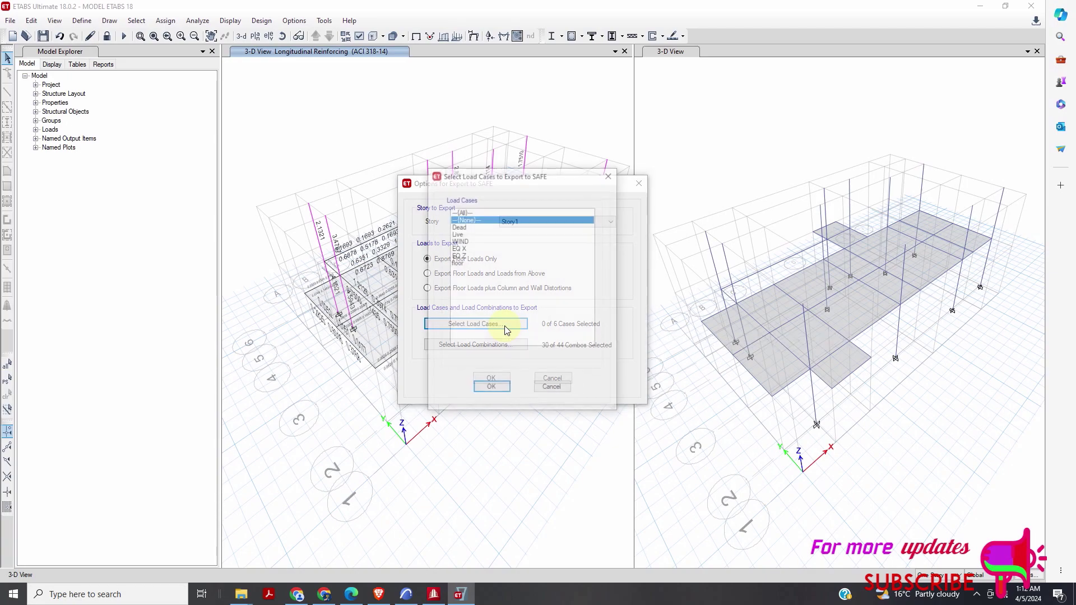
click(479, 213)
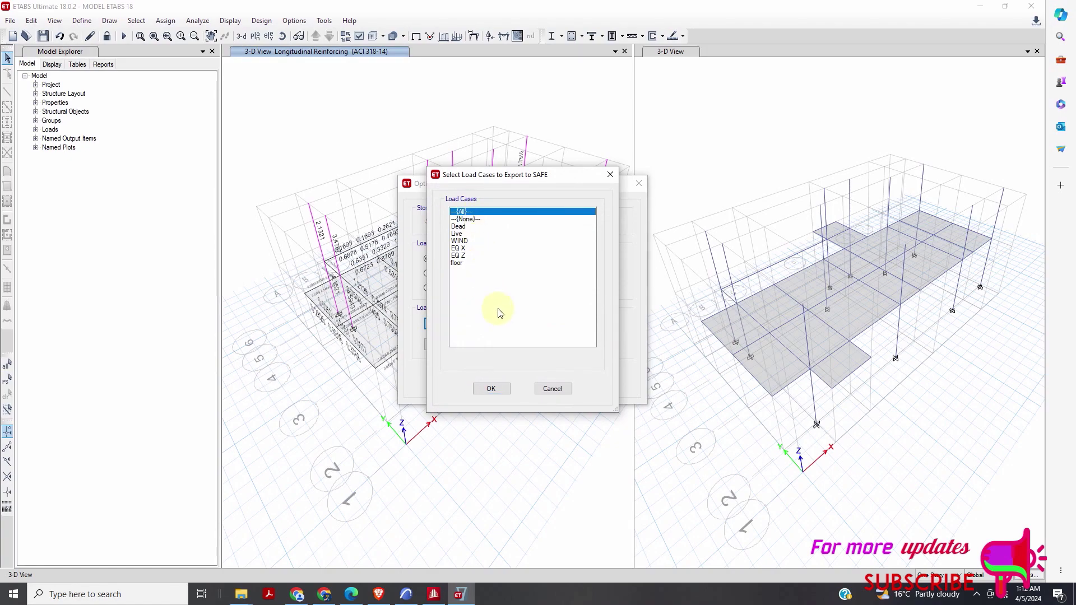
click(502, 389)
Include all 44 load combinations and accept the SAFE export options.
click(487, 345)
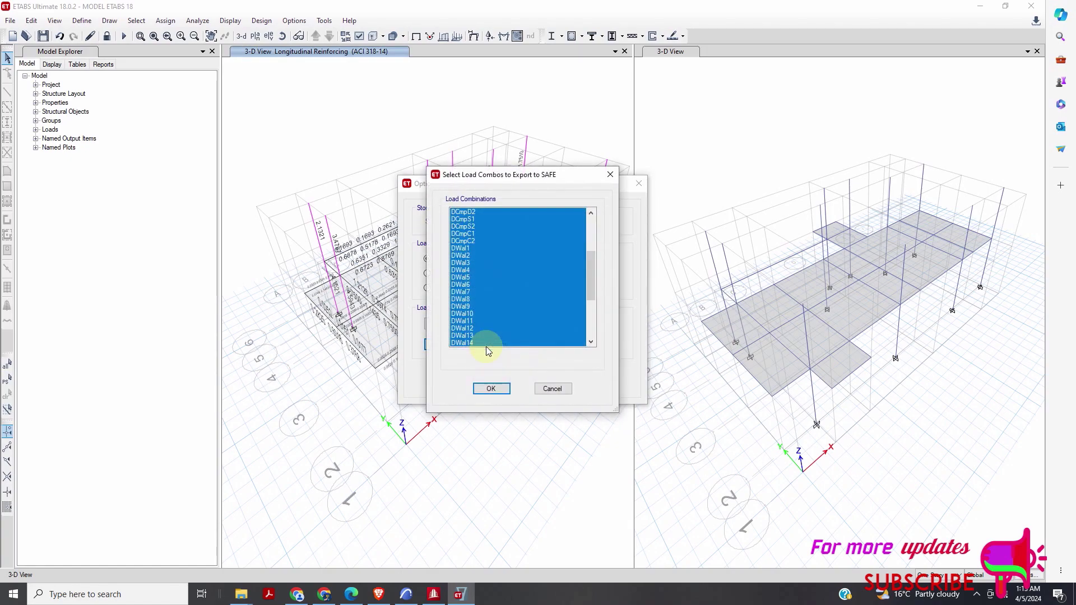
scroll(507, 313, down, 6)
scroll(513, 315, down, 2)
scroll(538, 313, up, 8)
click(479, 212)
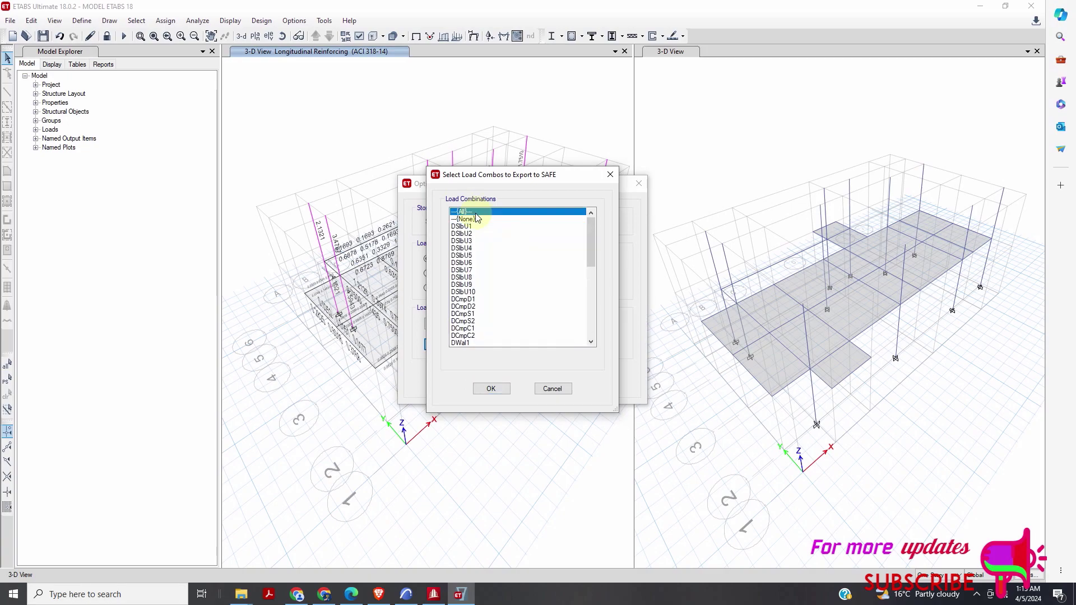
click(491, 388)
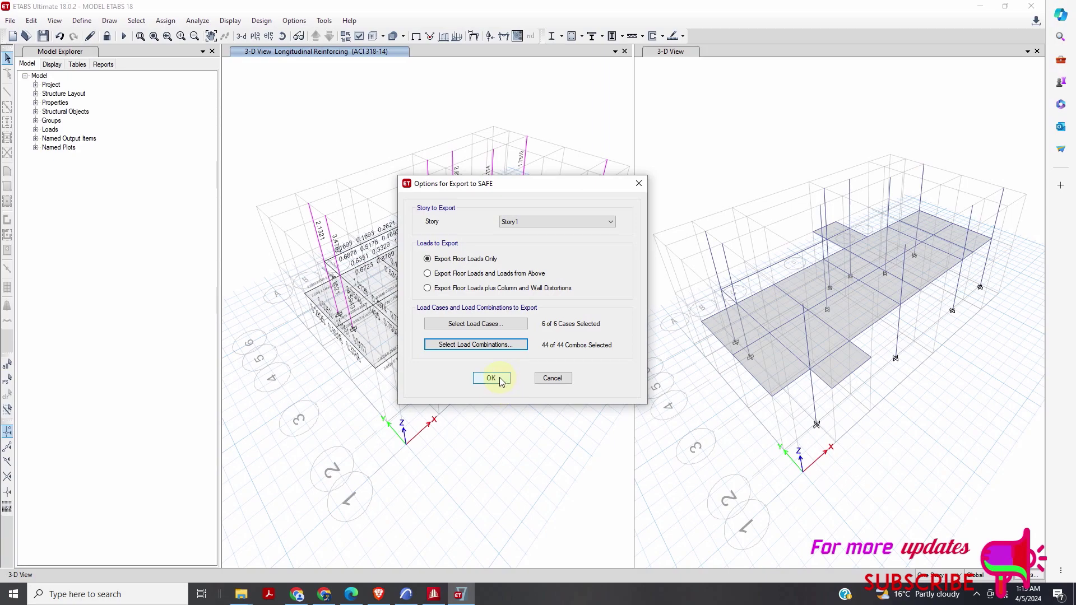
click(500, 380)
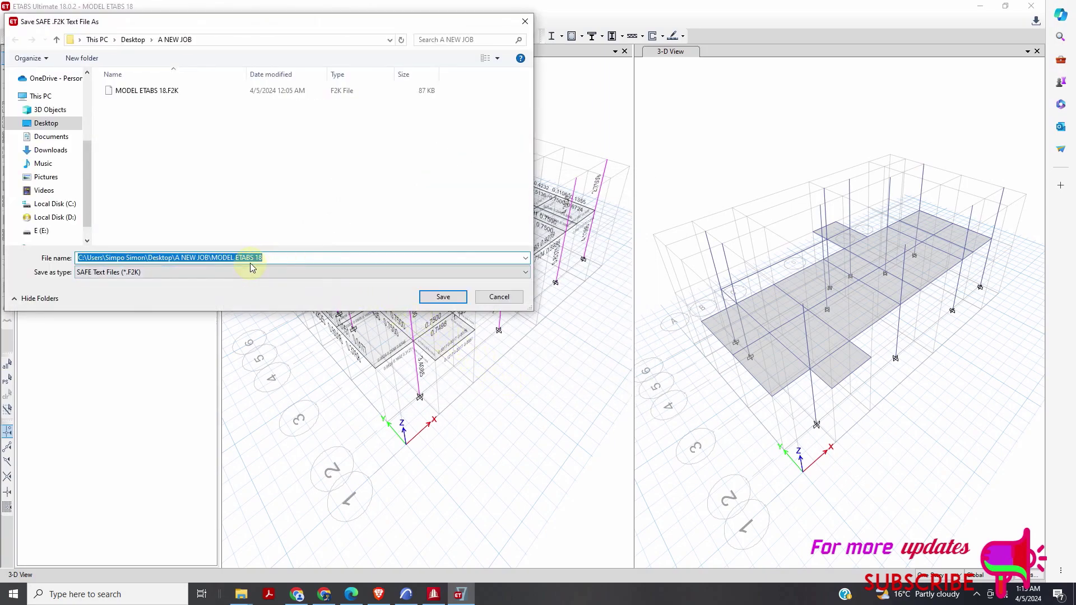
Save the SAFE export as SLAB SAFE 2016.F2K in the A NEW JOB folder.
drag(263, 261, 214, 261)
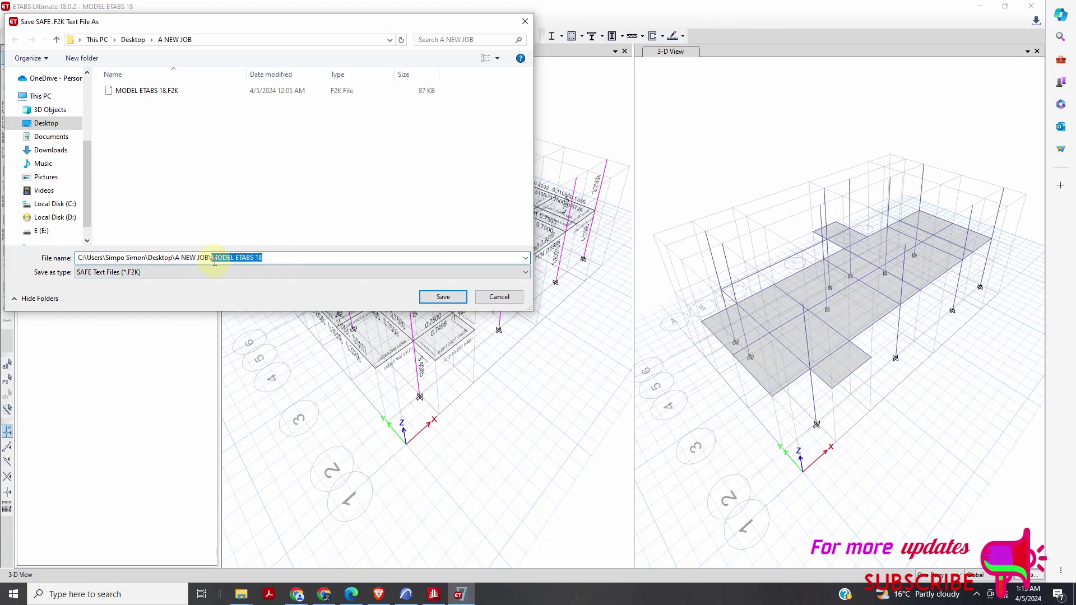
text(SLABE)
key(BackSpace)
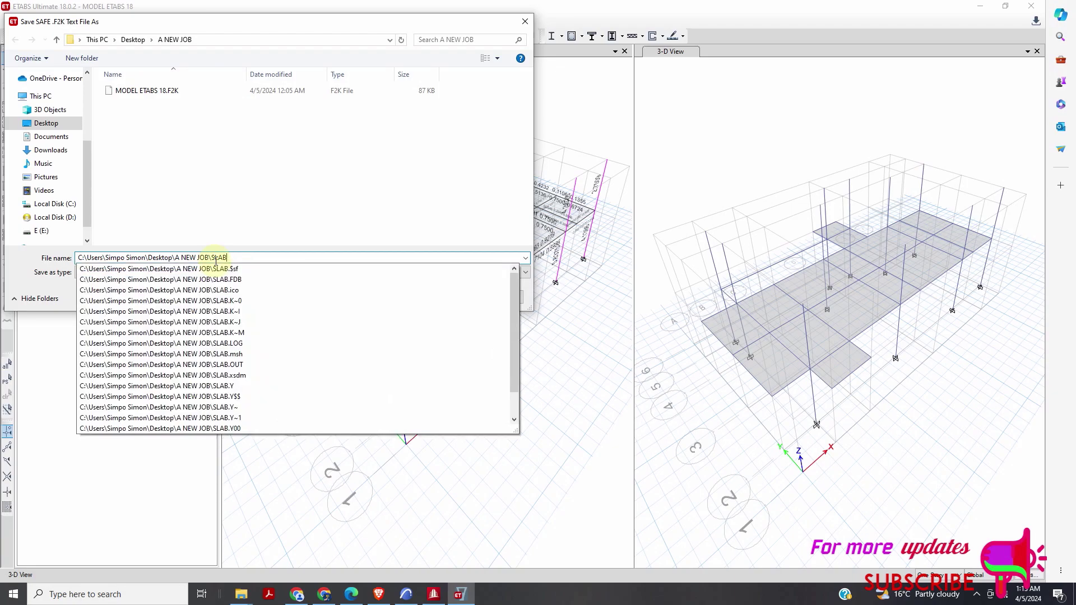
text(SAFE 2016)
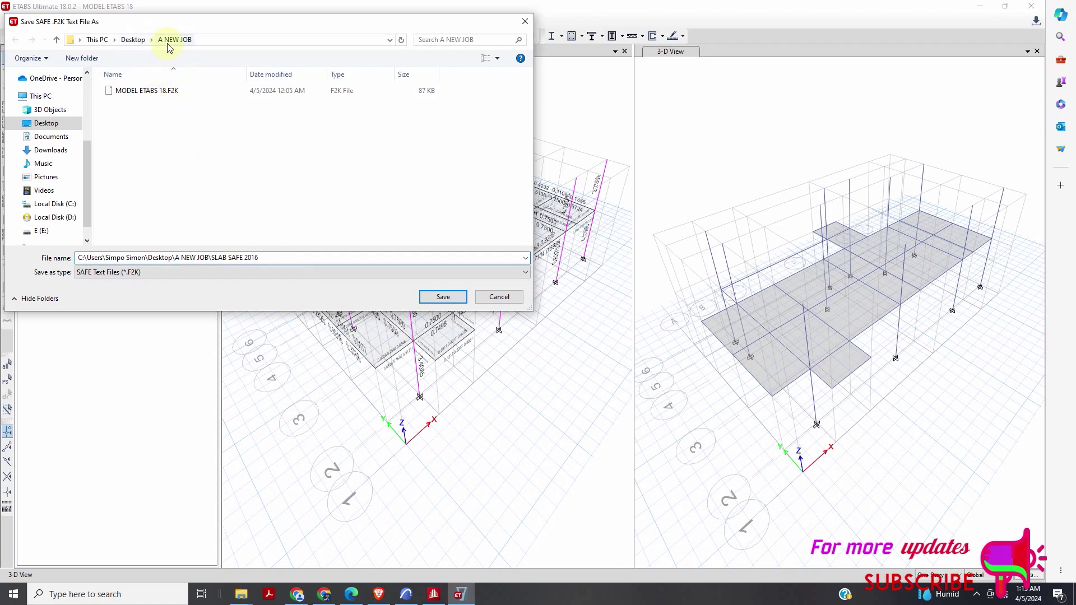
click(442, 296)
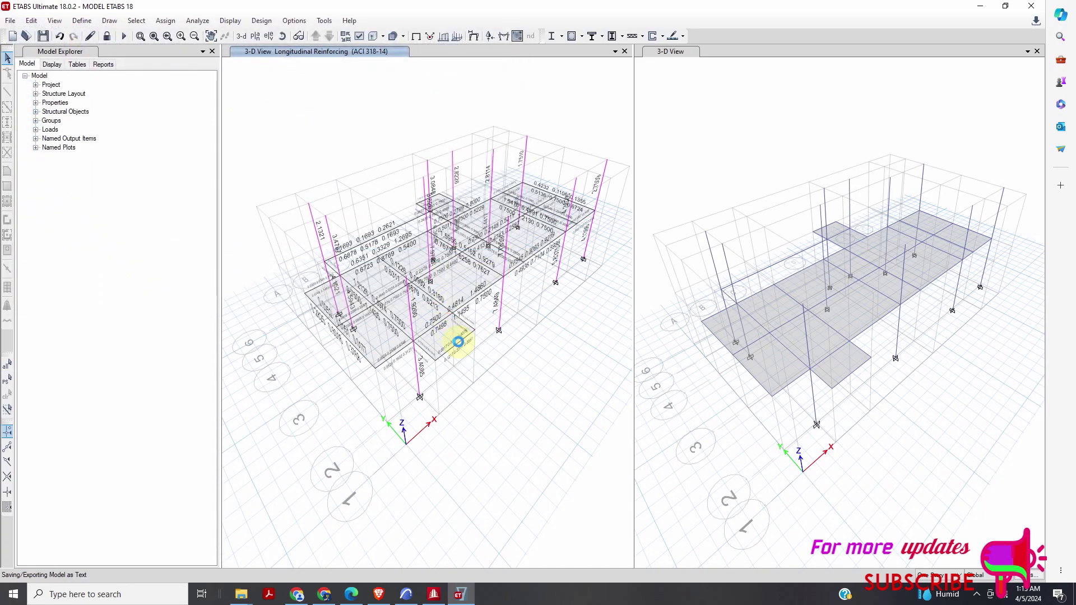
mouse_move(458, 342)
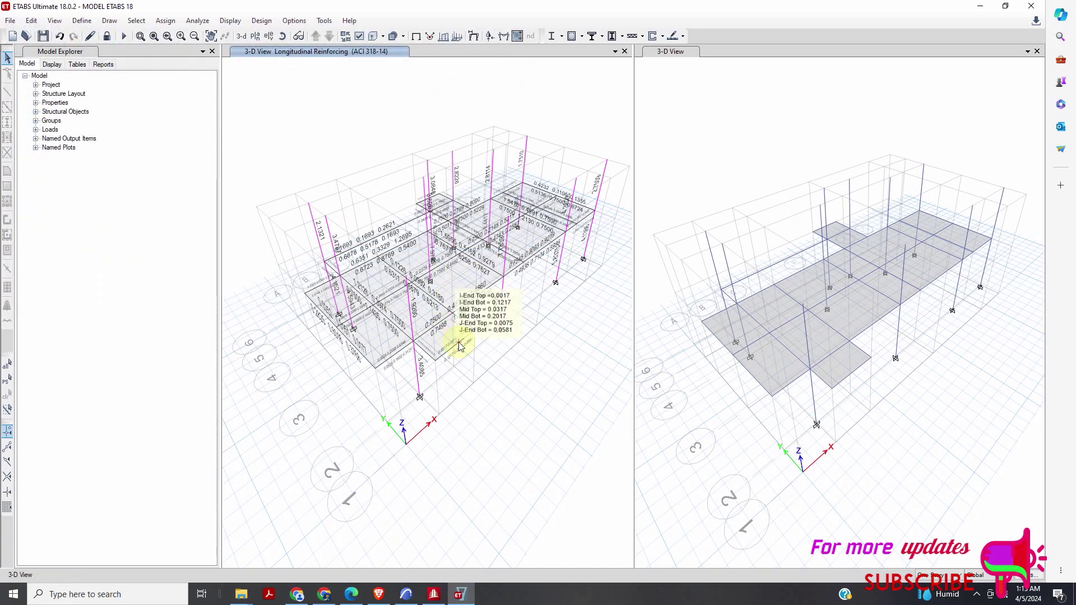
Close ETABS, saving the model changes, and launch SAFE 2016 from the desktop.
click(1030, 7)
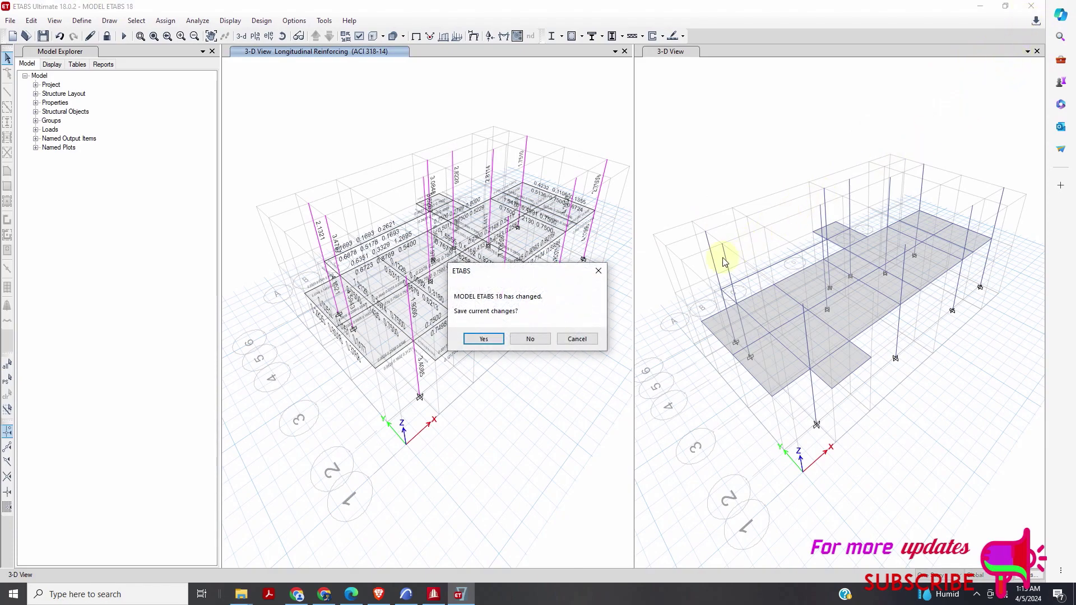
click(484, 339)
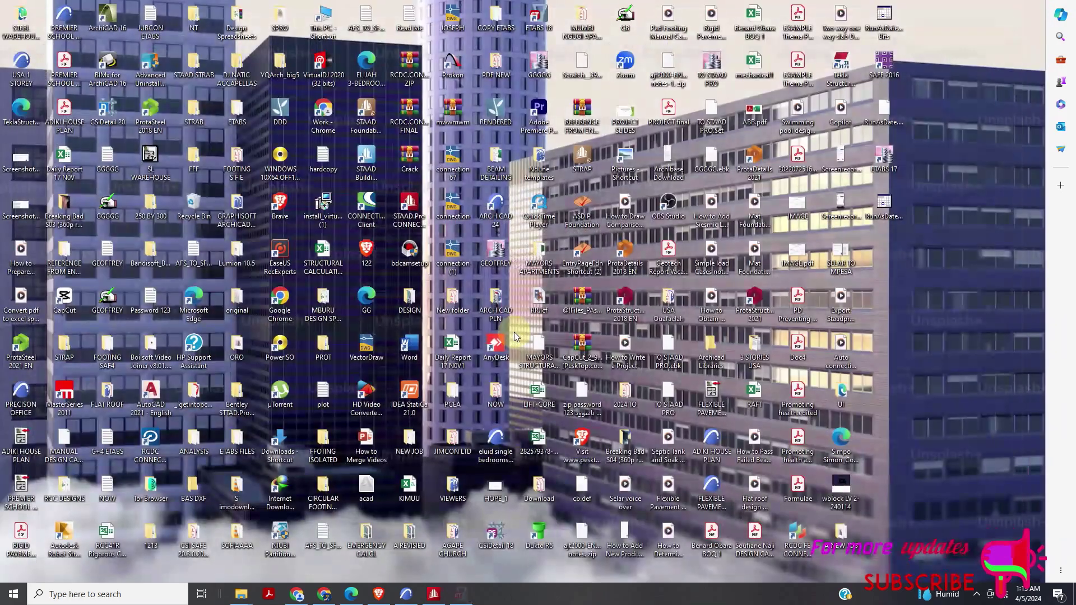
double_click(885, 63)
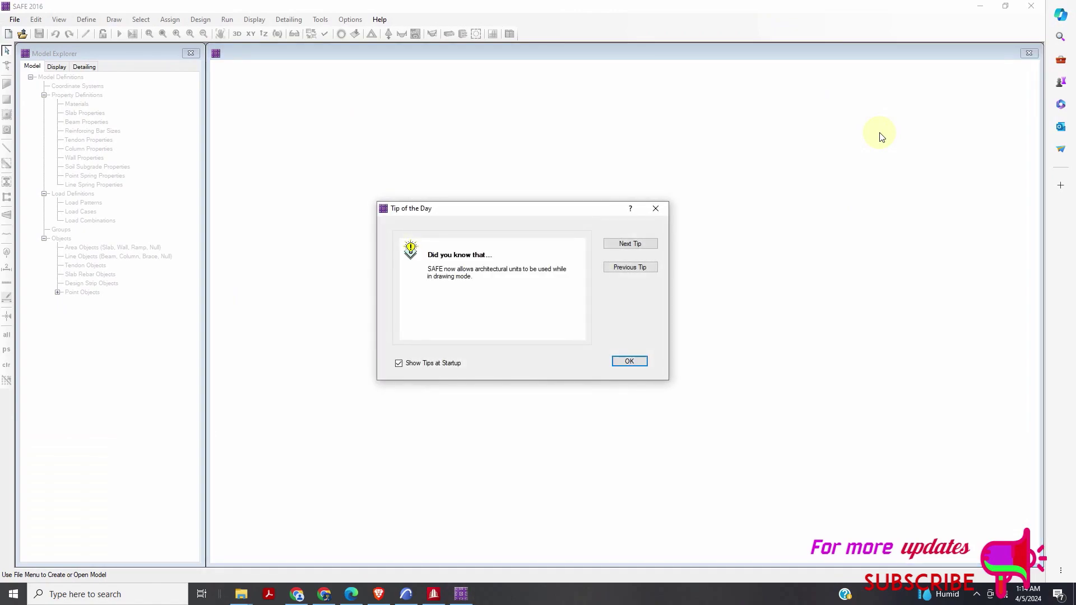
Dismiss the tip of the day and import SLAB SAFE 2016.F2K into SAFE.
click(628, 362)
click(13, 20)
mouse_move(37, 112)
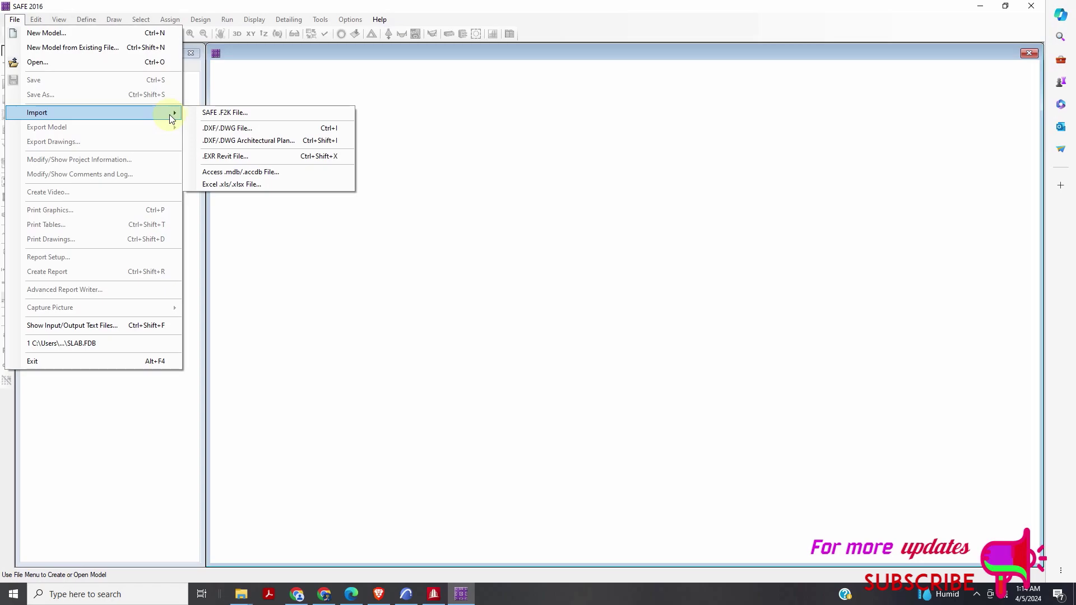
click(214, 113)
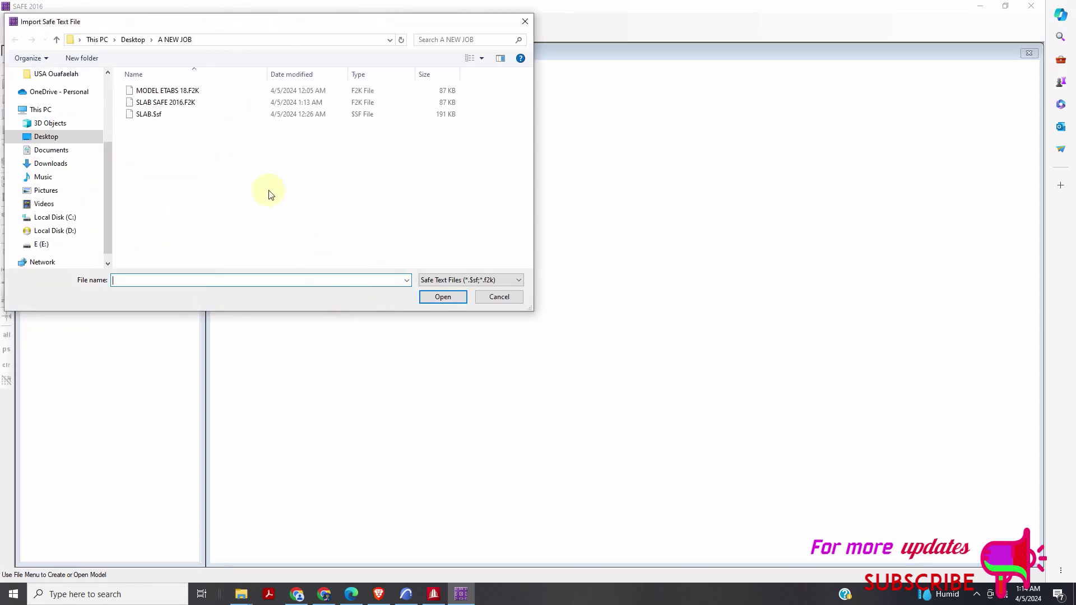
click(169, 106)
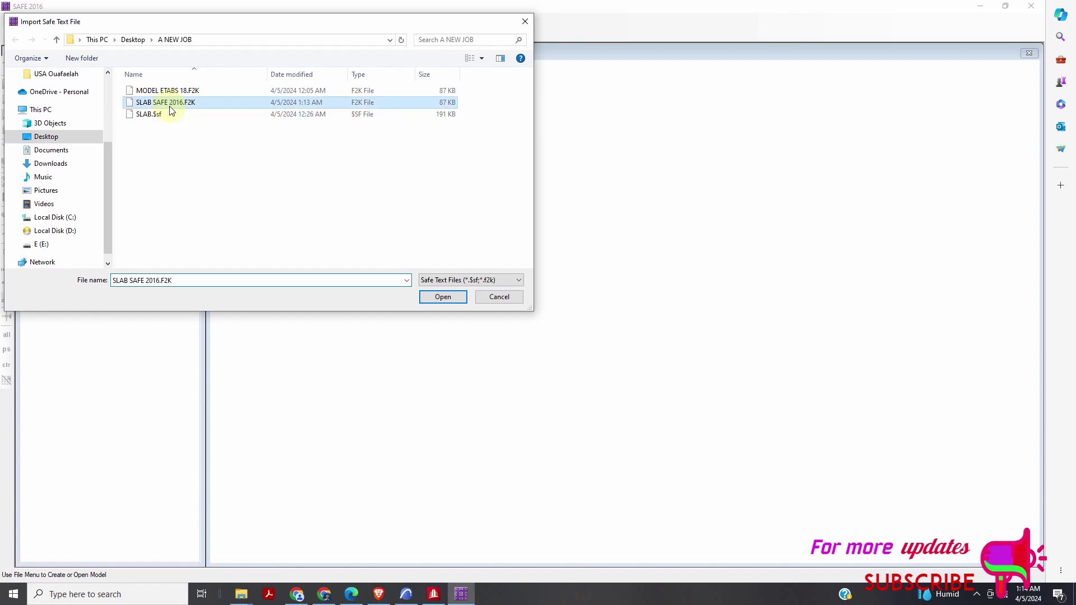
click(442, 297)
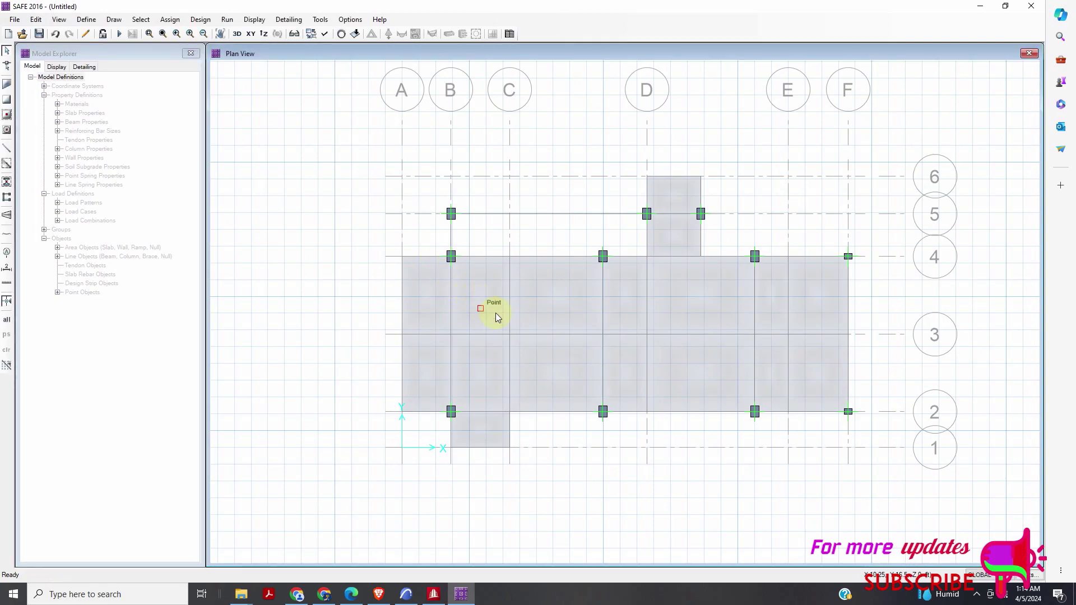
Show the imported slab panels and supported columns in the default 3-D view.
scroll(648, 264, up, 1)
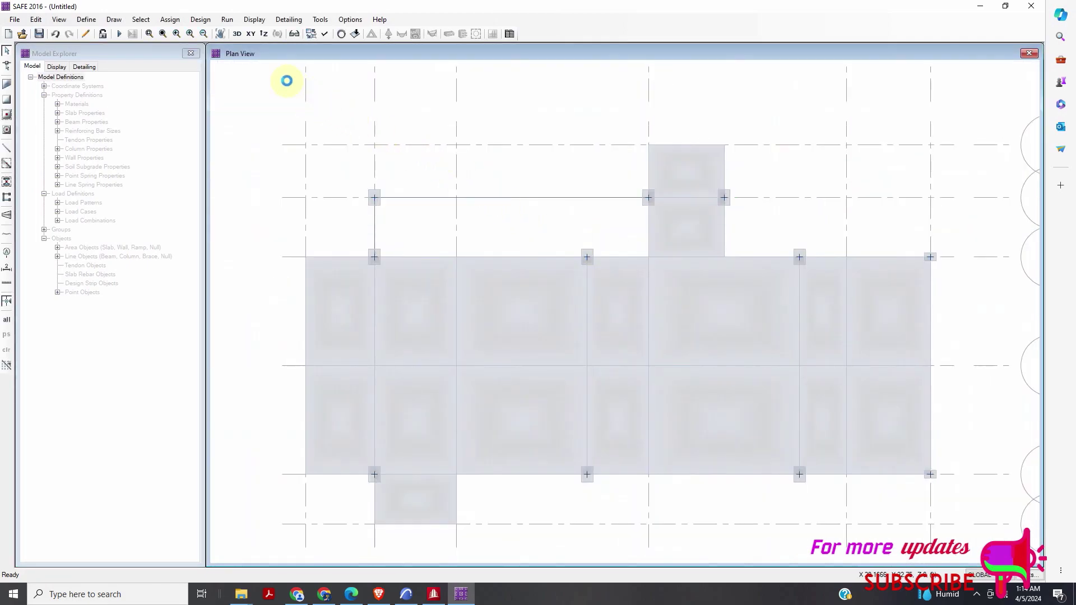
click(237, 34)
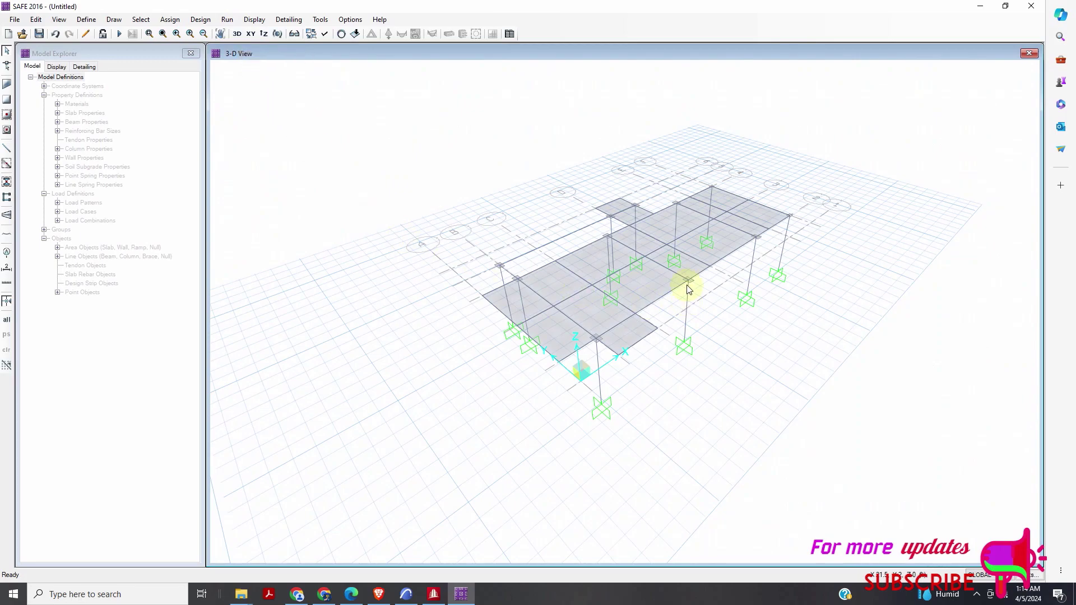
scroll(672, 283, up, 1)
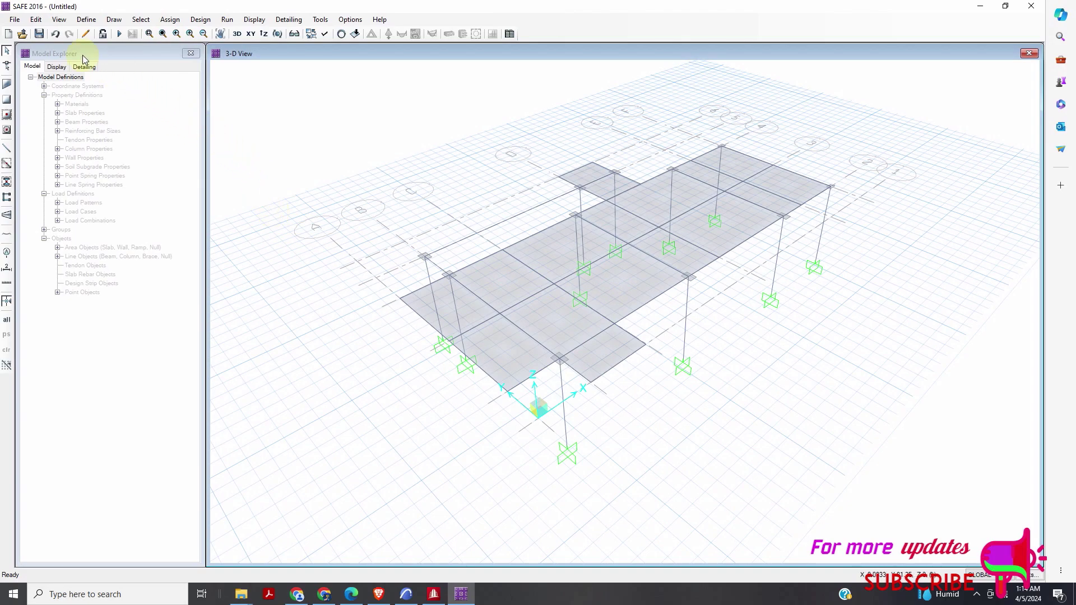
click(36, 22)
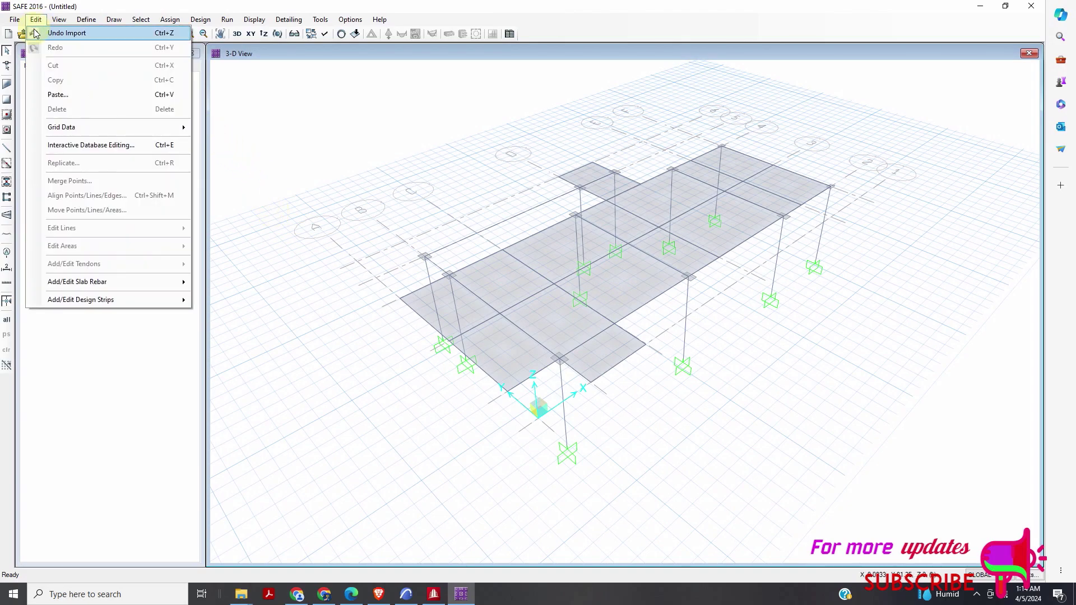
mouse_move(78, 129)
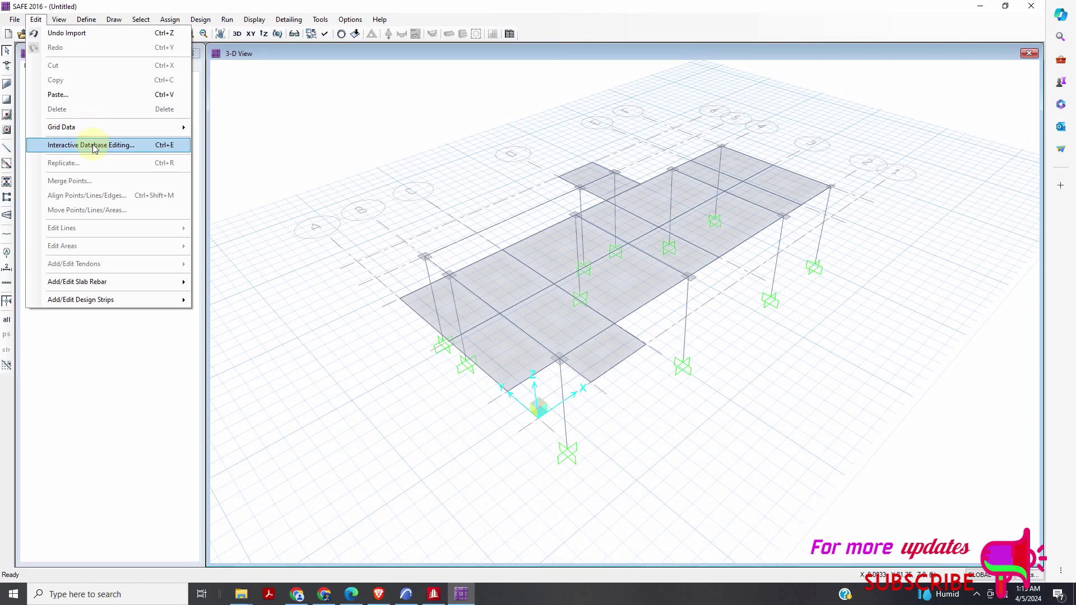
mouse_move(144, 282)
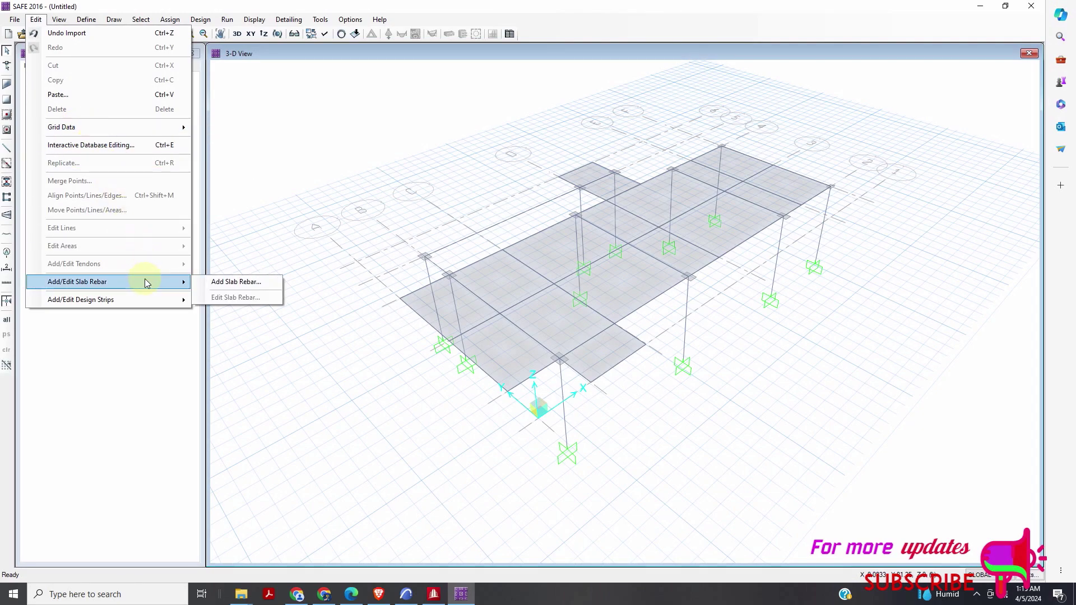
click(247, 282)
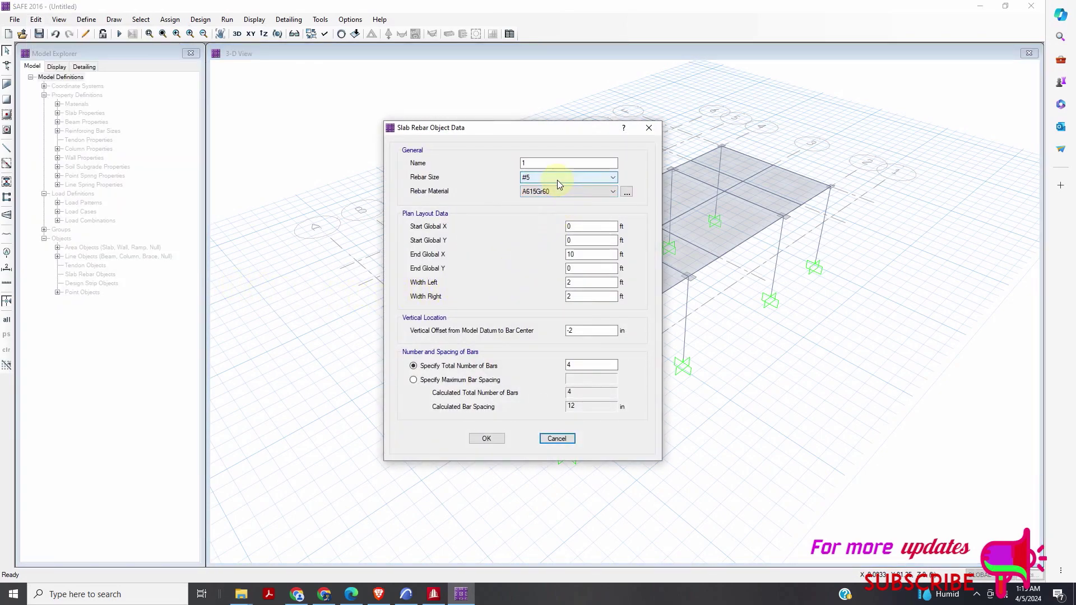
click(547, 179)
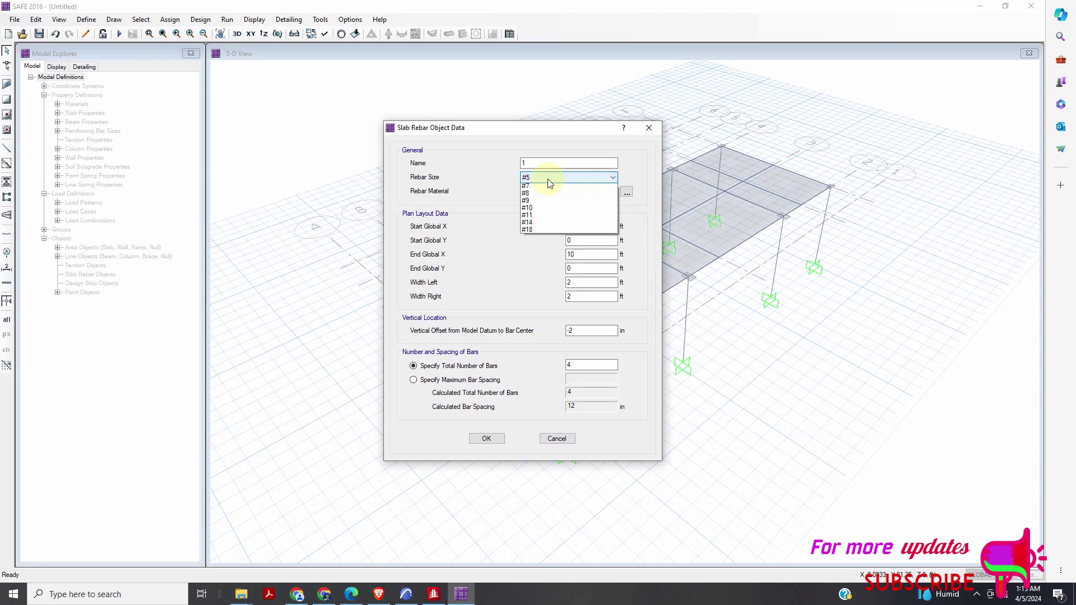
click(547, 179)
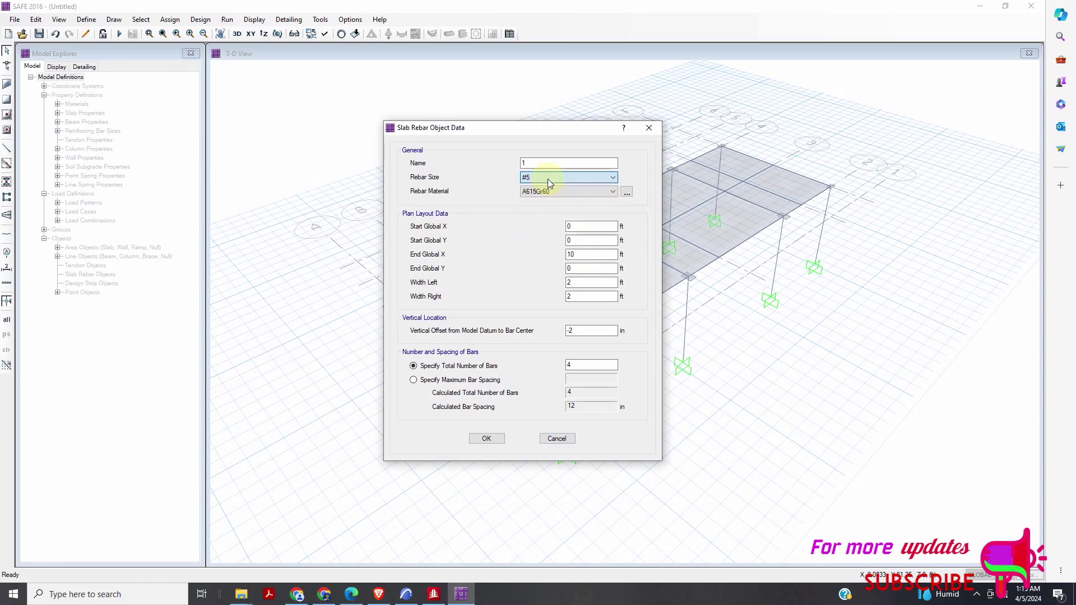
click(552, 438)
Add auto-width design strips along the X-direction grid lines.
click(28, 21)
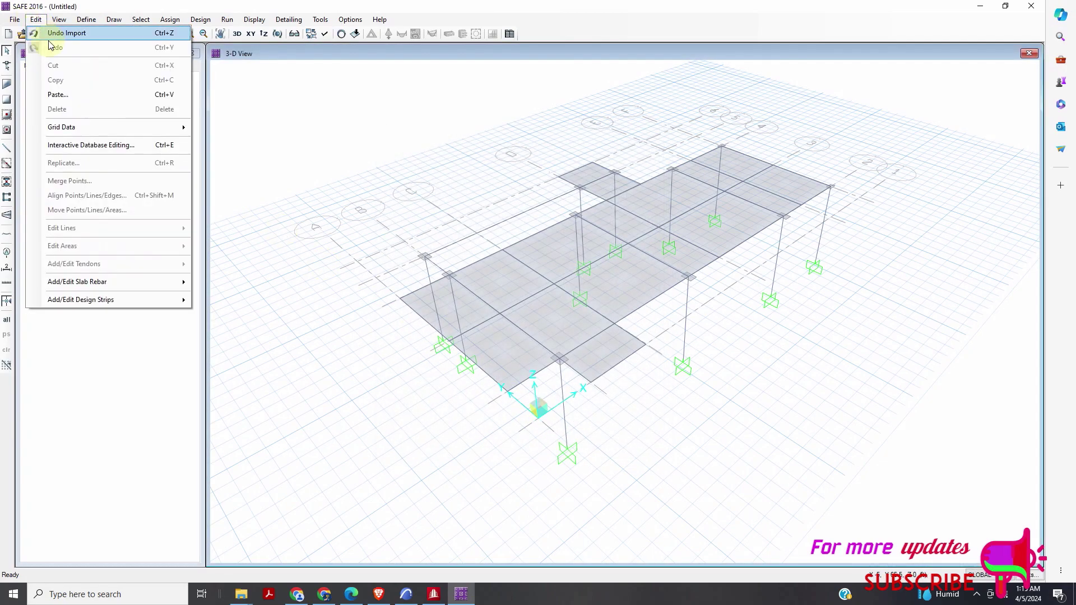
mouse_move(133, 301)
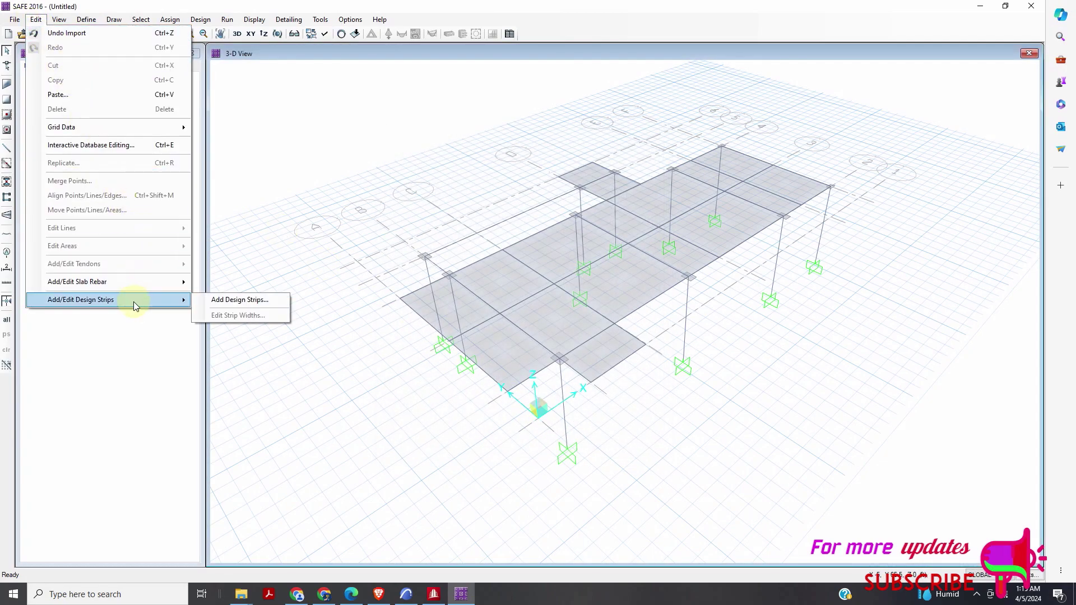
click(229, 301)
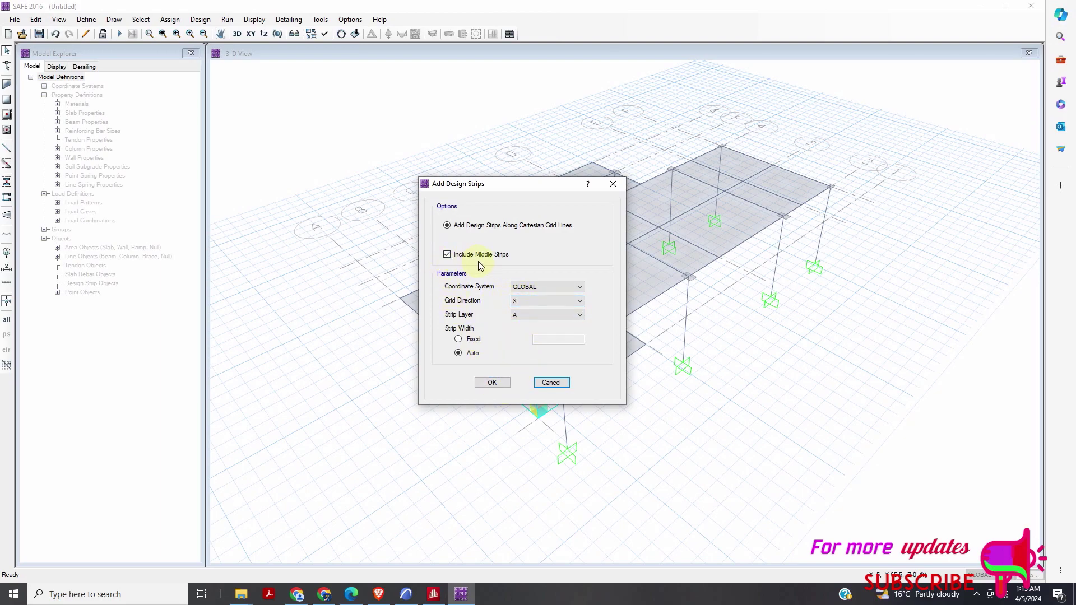
click(492, 383)
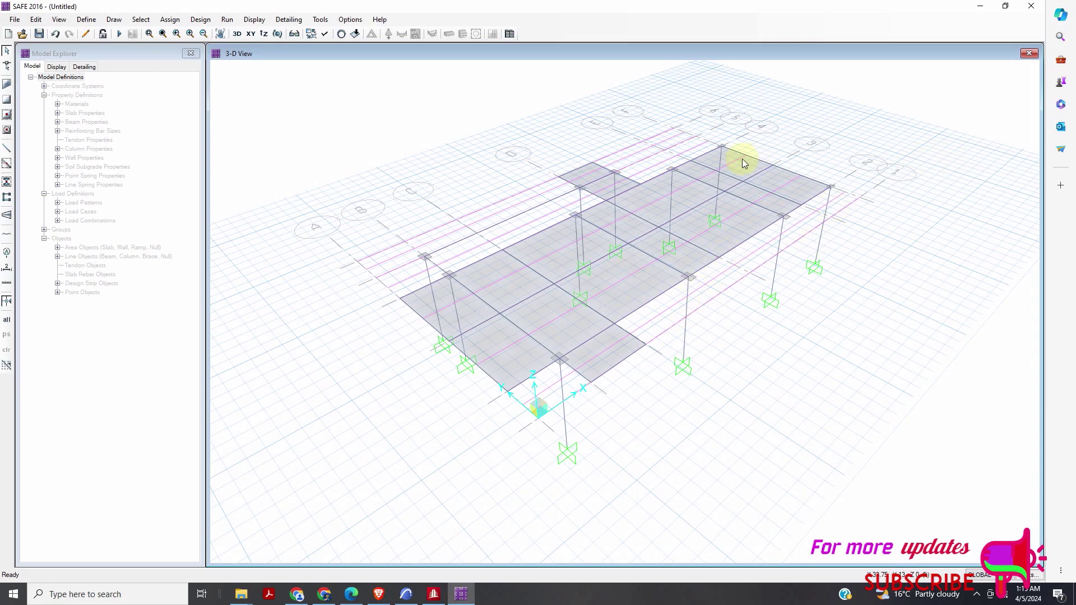
Add a second set of design strips with grid direction Y.
click(36, 19)
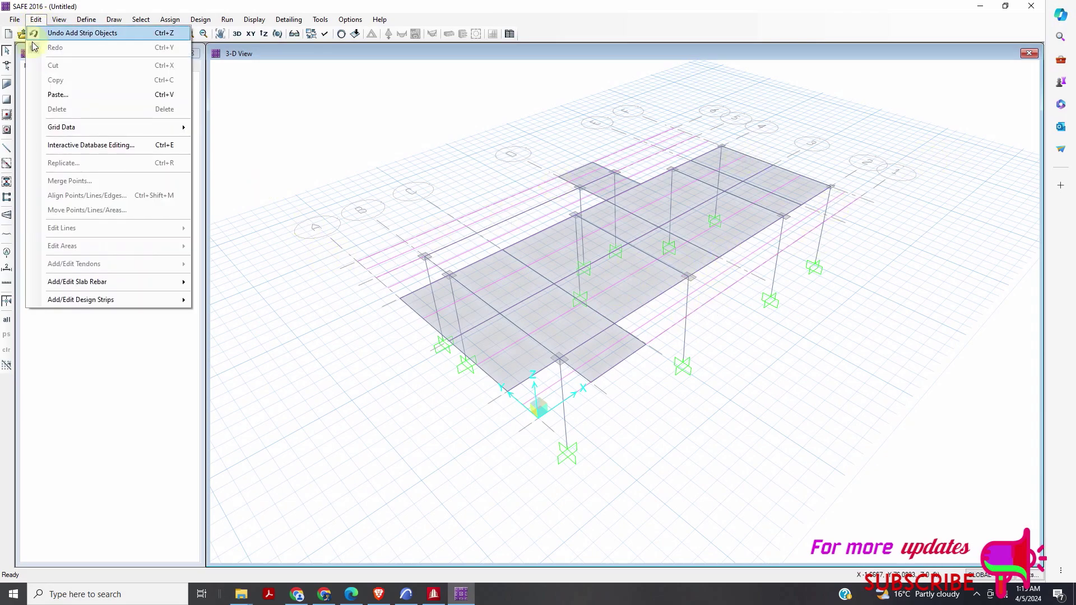
mouse_move(118, 300)
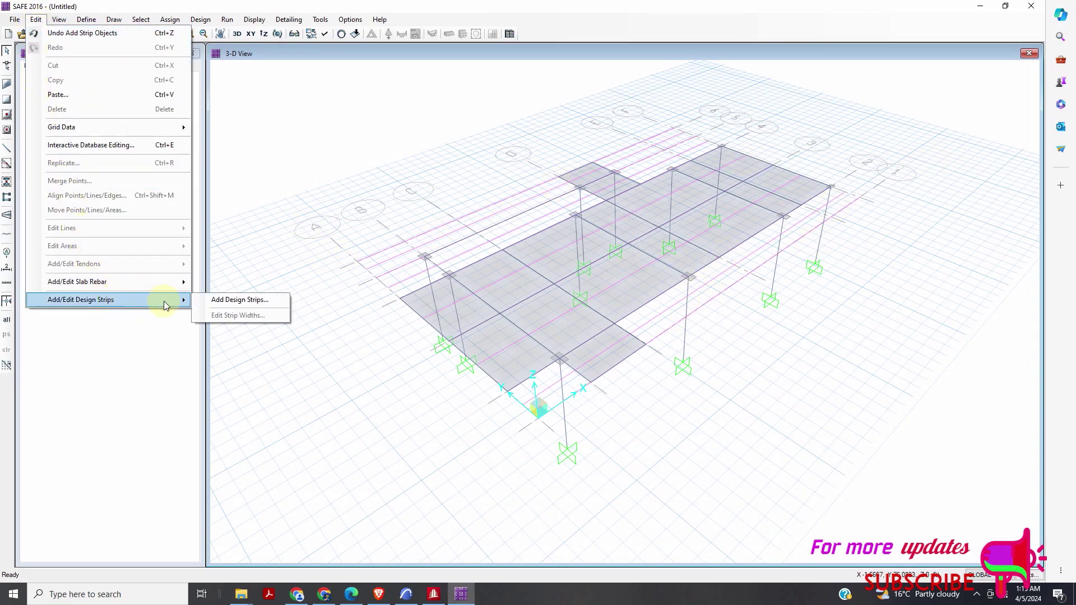
click(218, 299)
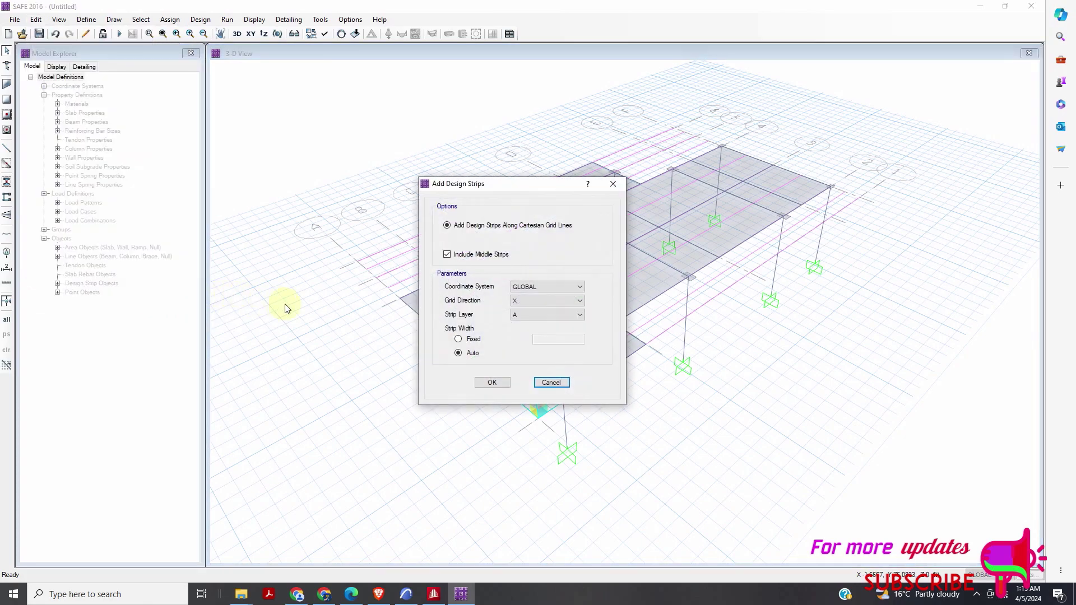
click(527, 302)
click(528, 317)
click(492, 383)
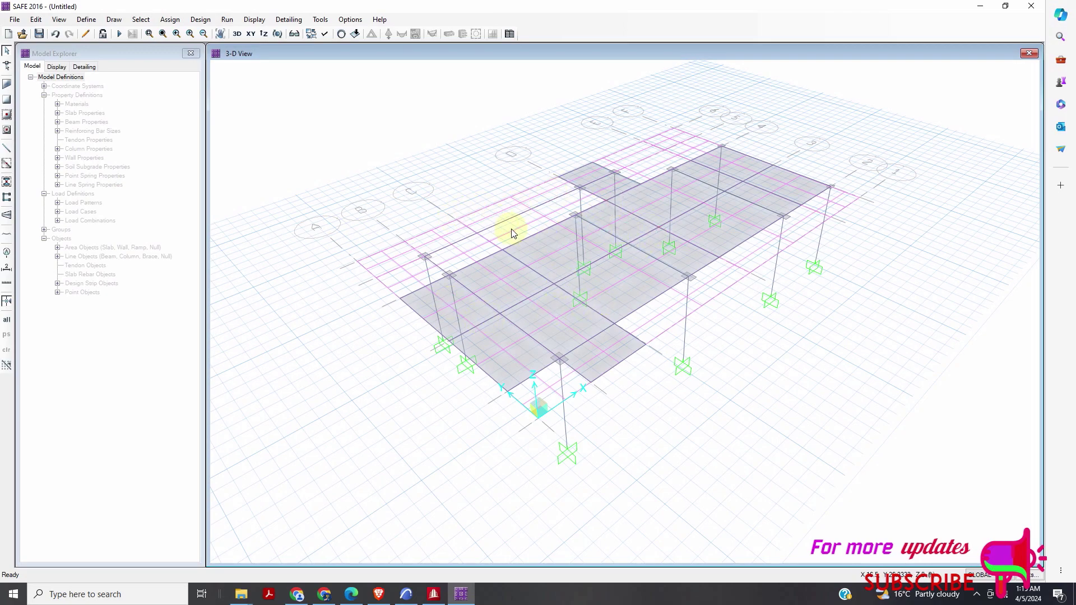
click(59, 20)
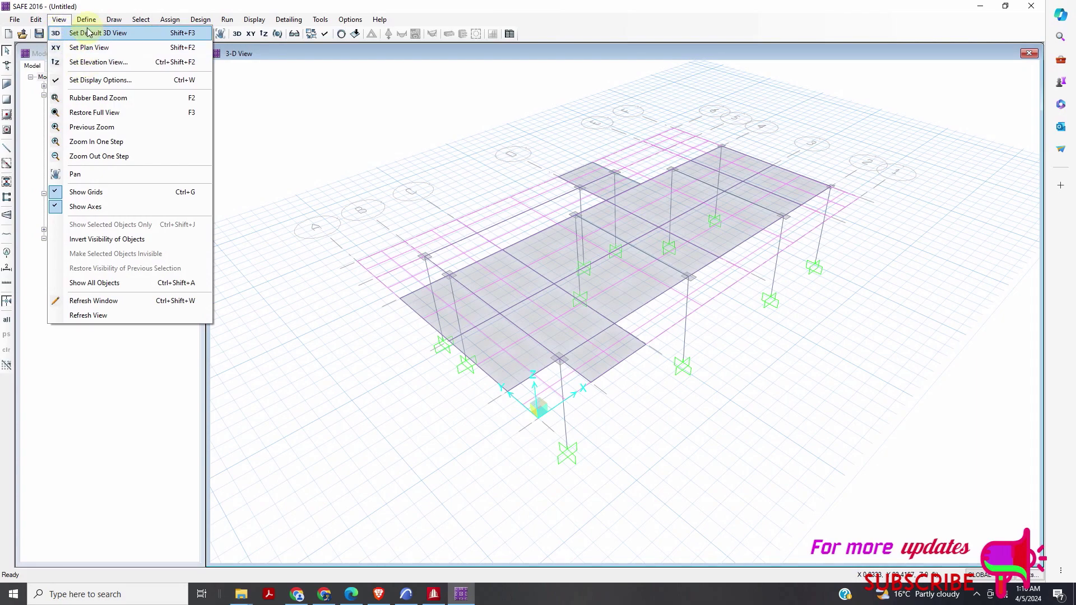
mouse_move(88, 22)
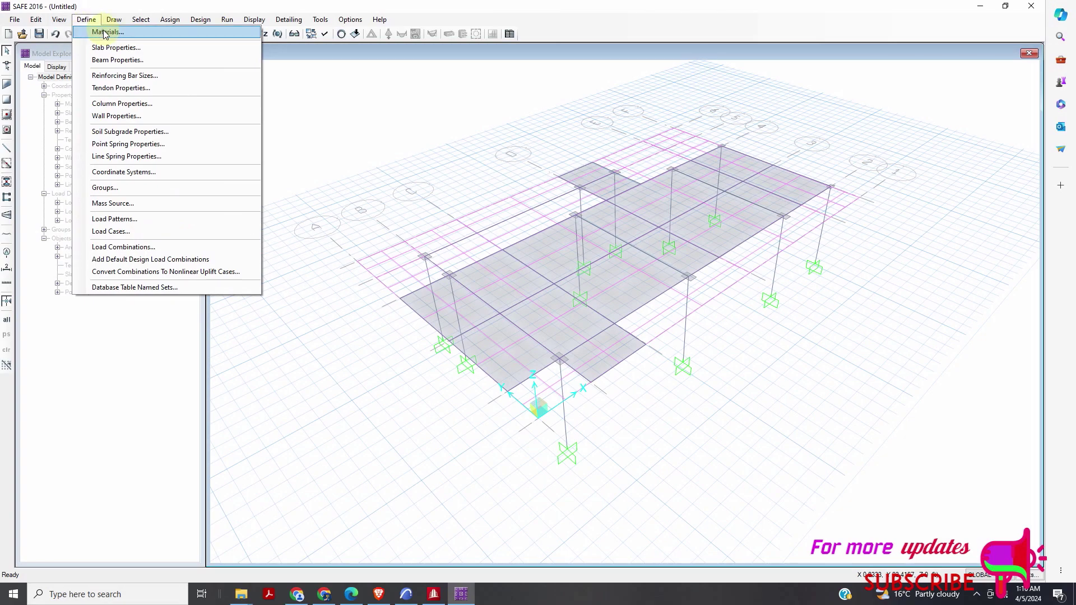
click(101, 32)
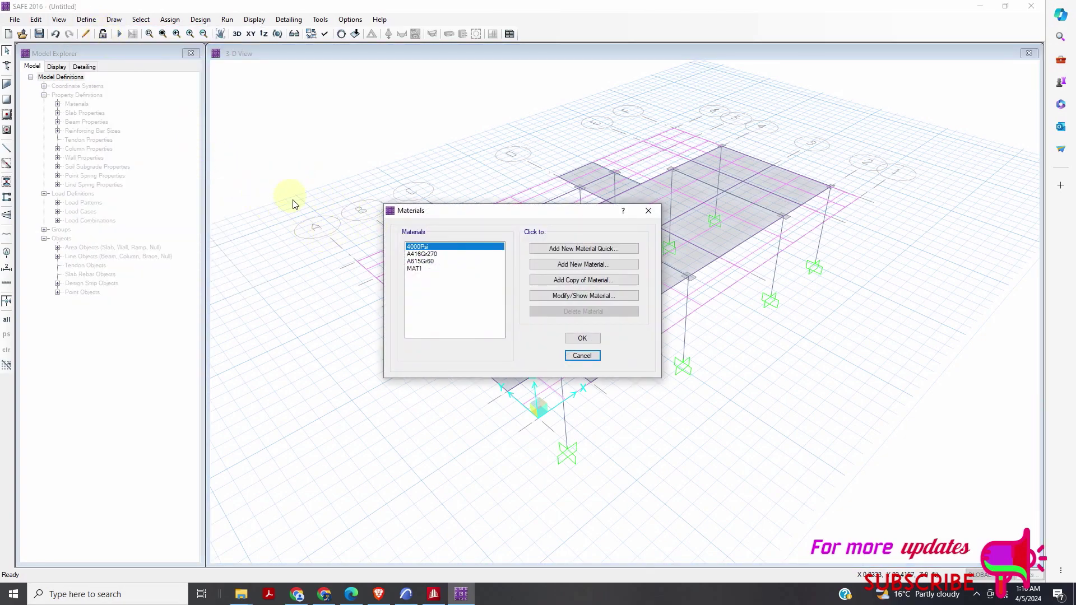
click(589, 357)
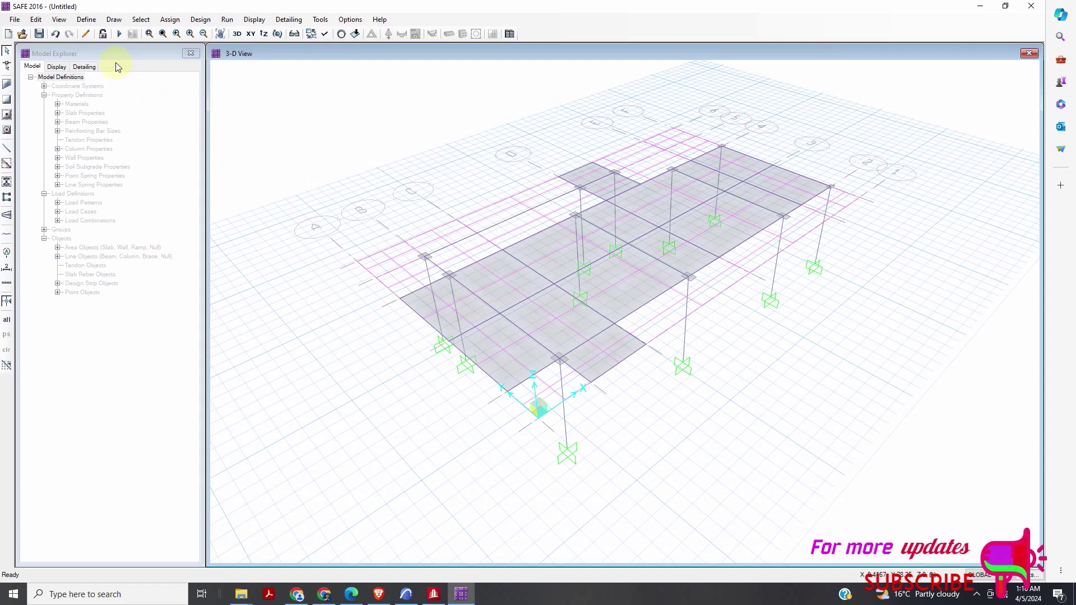
click(87, 20)
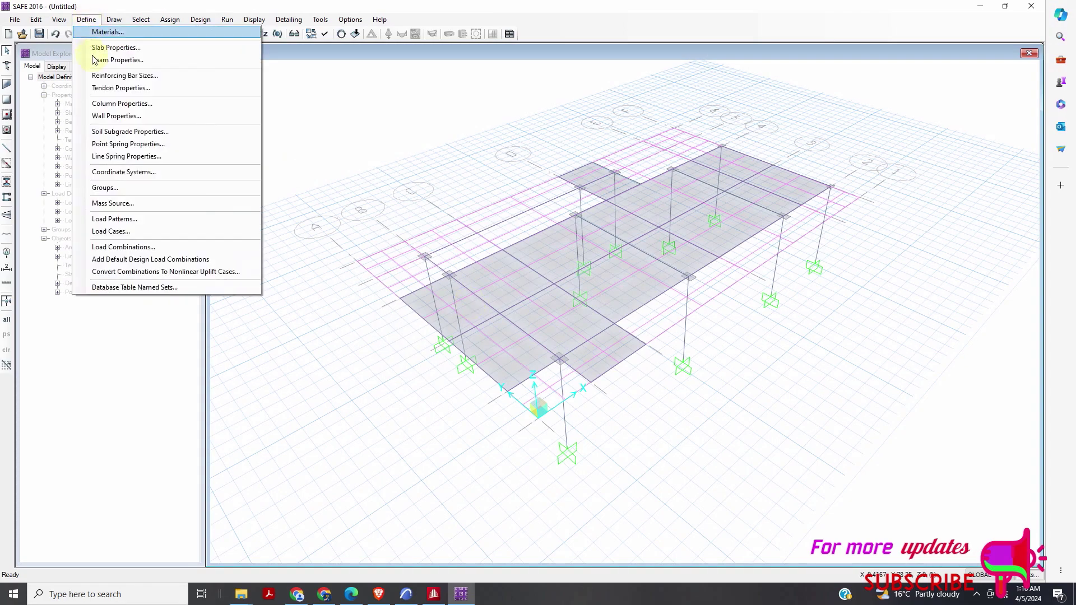
click(118, 48)
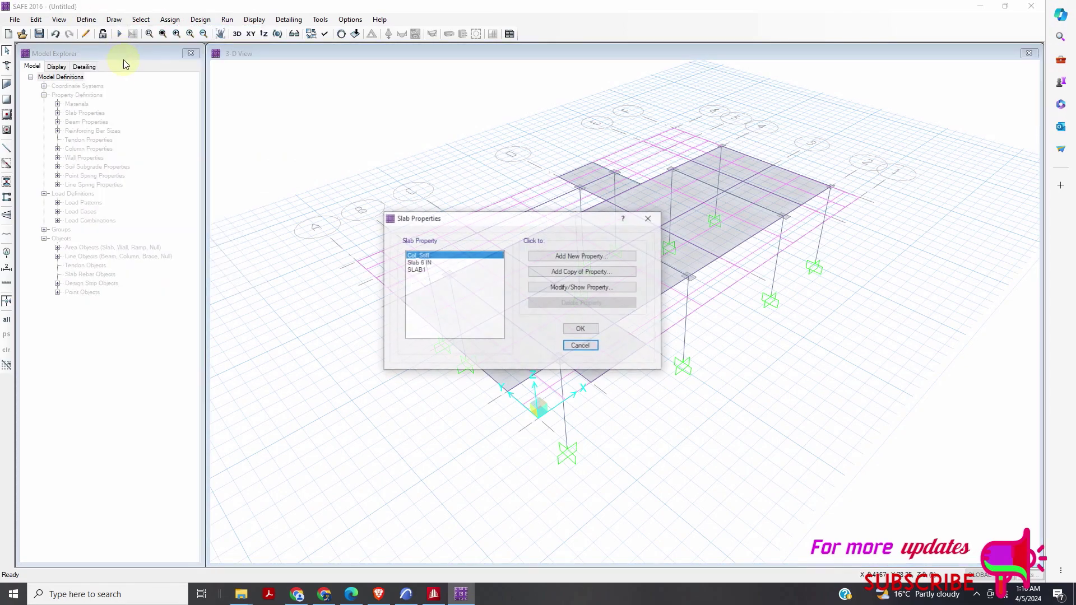
click(581, 345)
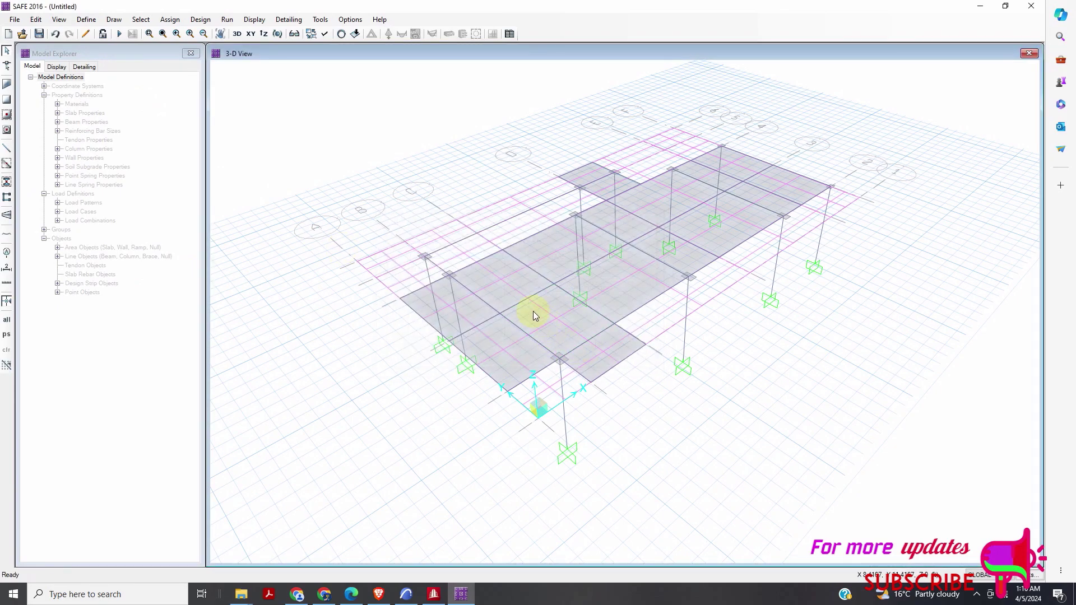
right_click(533, 311)
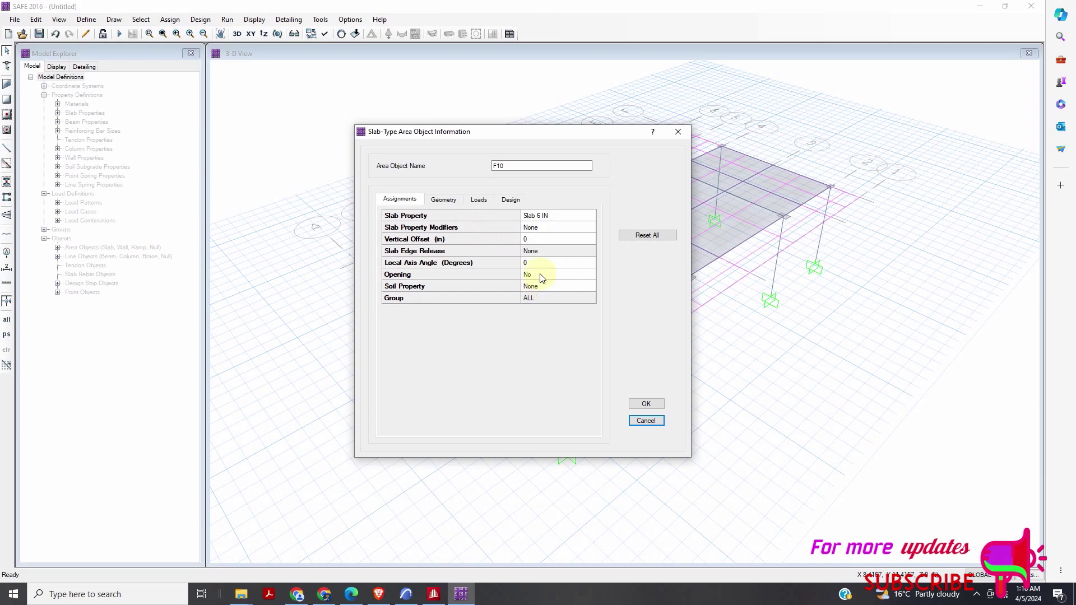
click(443, 199)
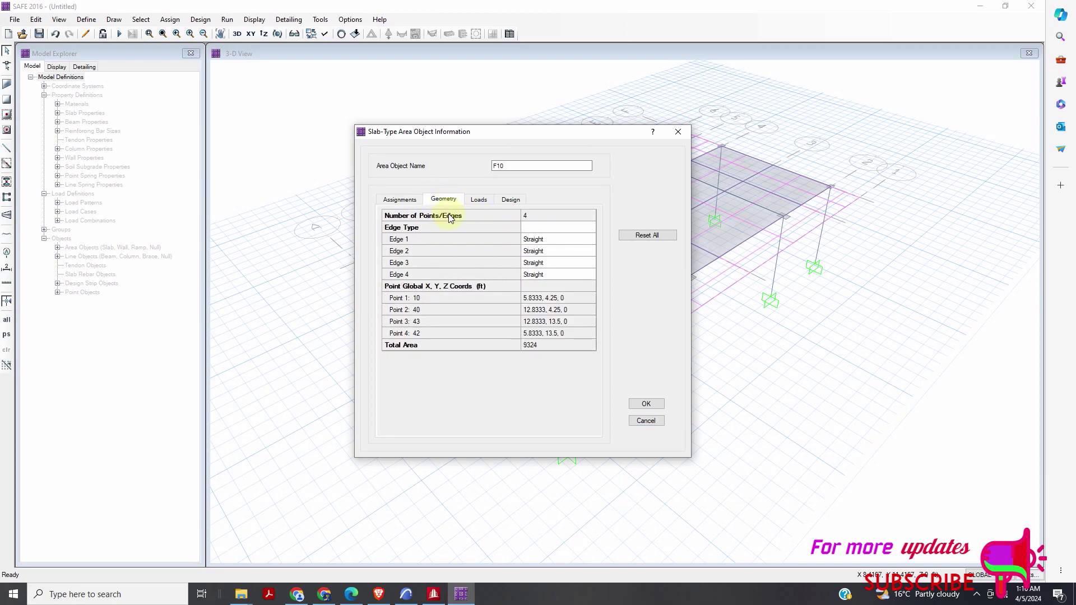
click(478, 201)
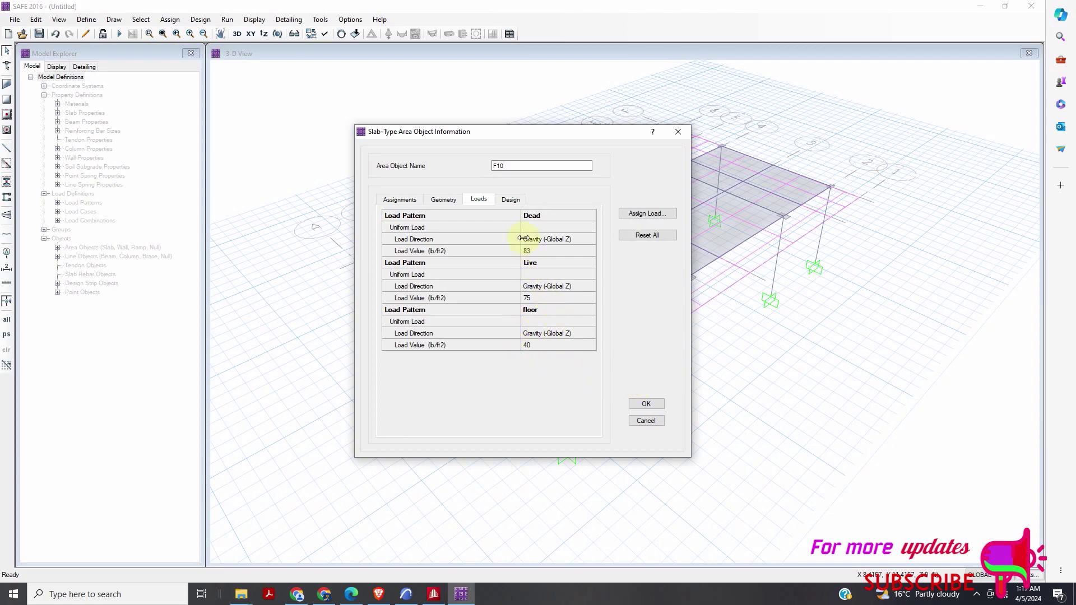
click(512, 200)
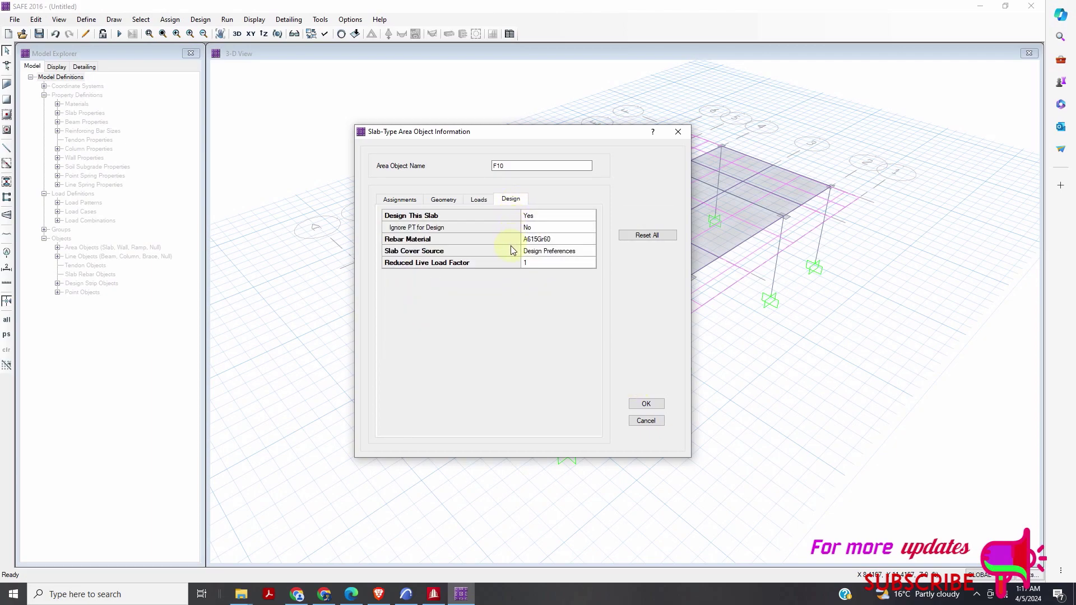
double_click(549, 251)
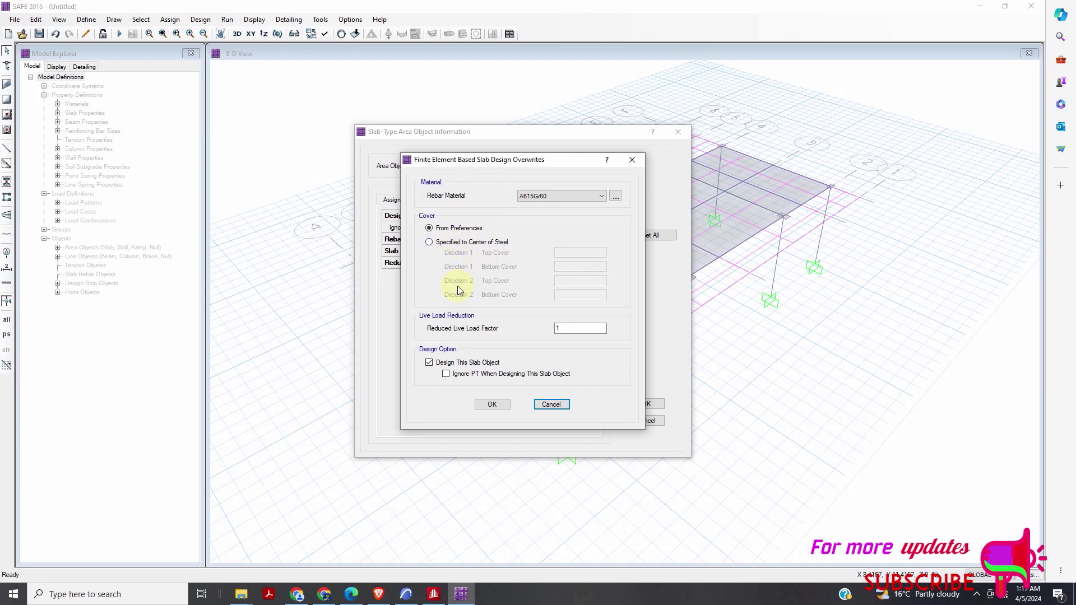
click(493, 404)
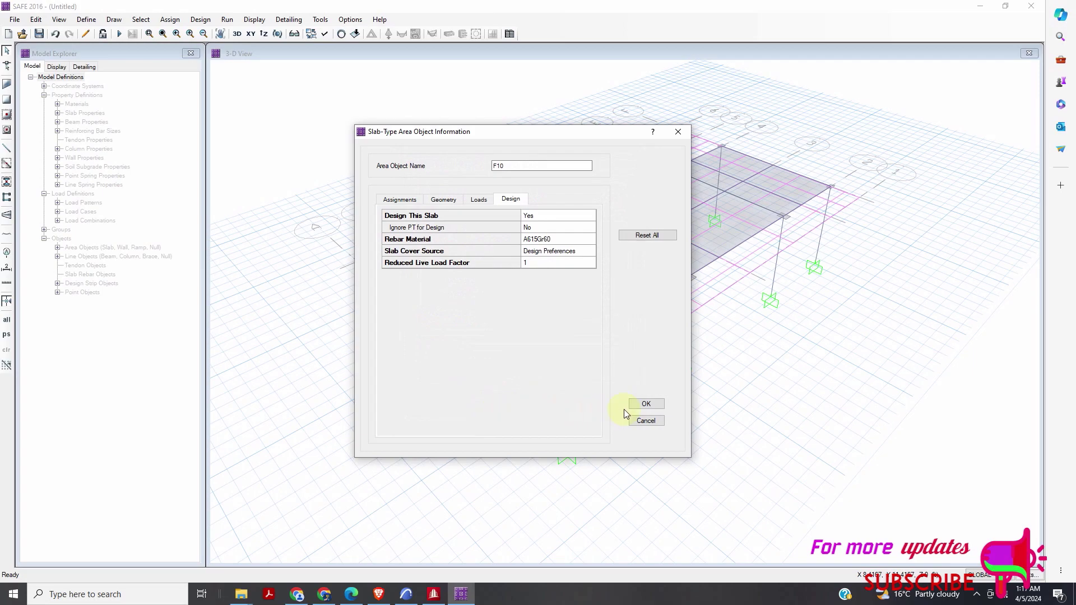
click(644, 405)
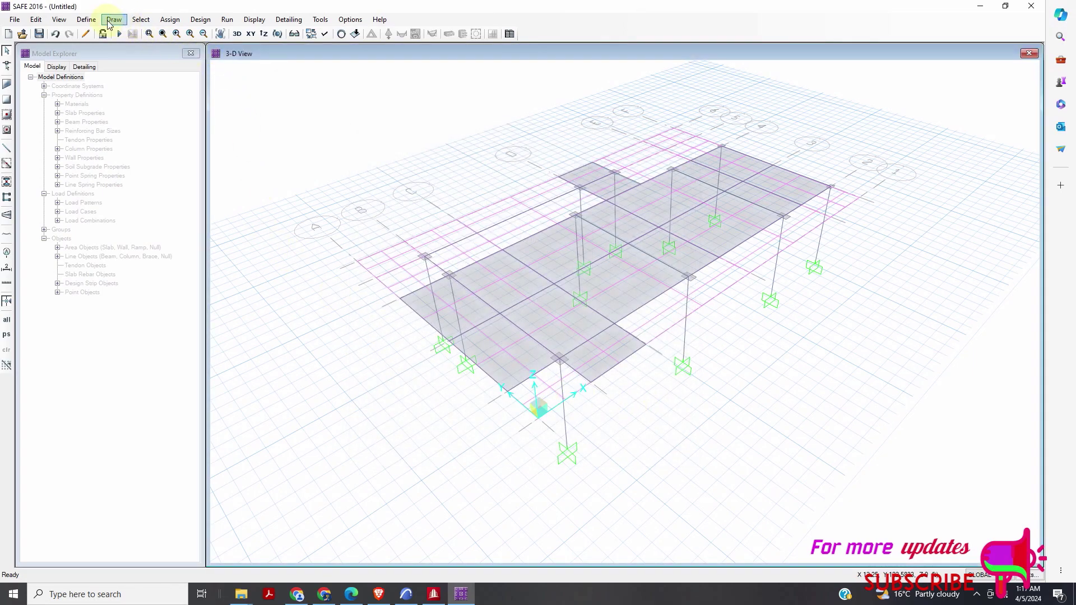
click(87, 20)
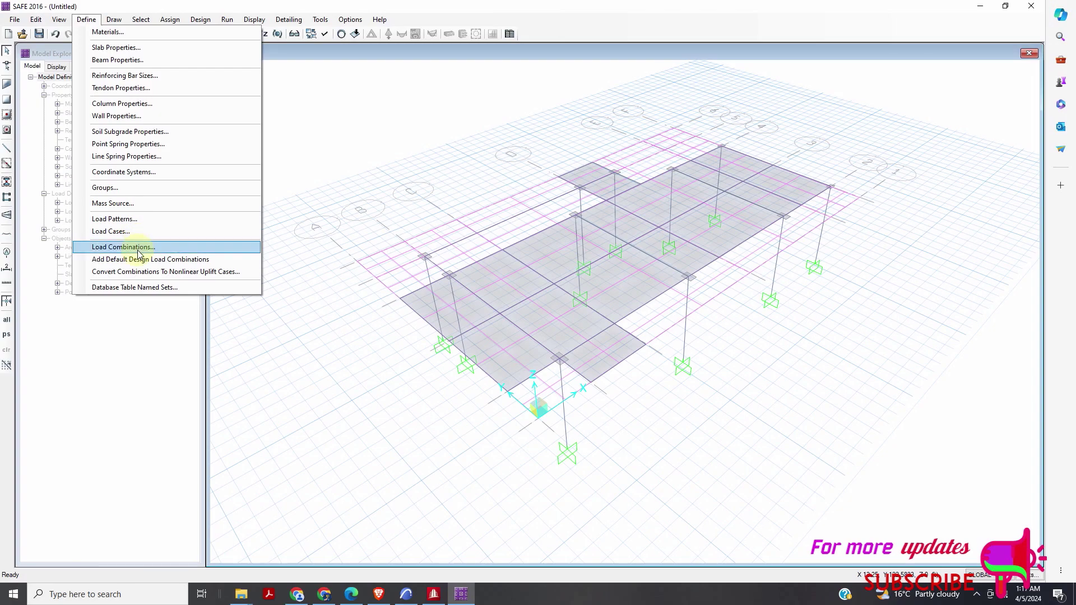
click(112, 220)
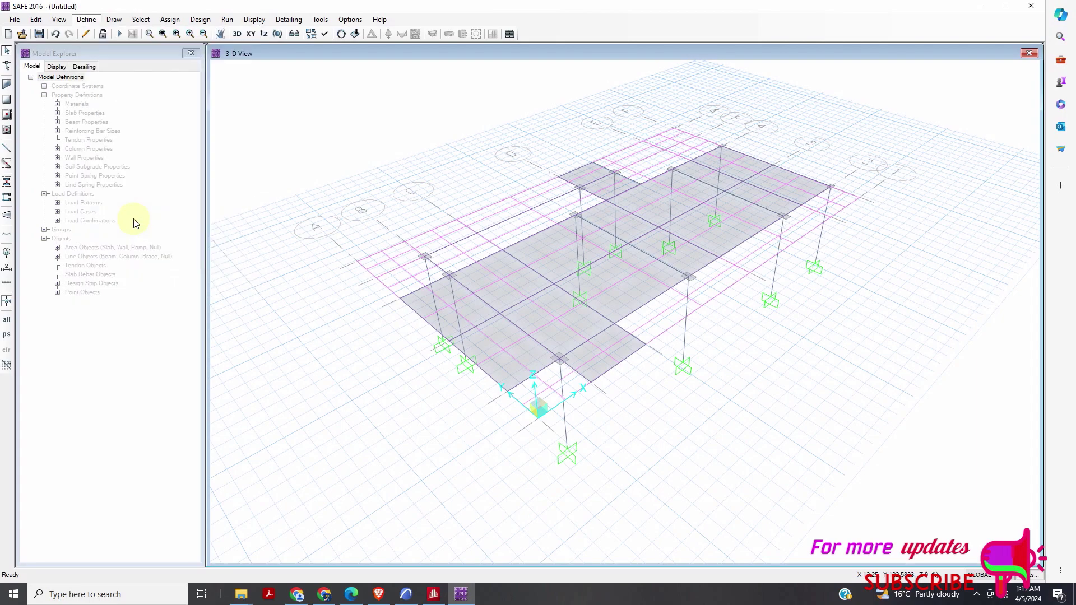
scroll(436, 275, down, 5)
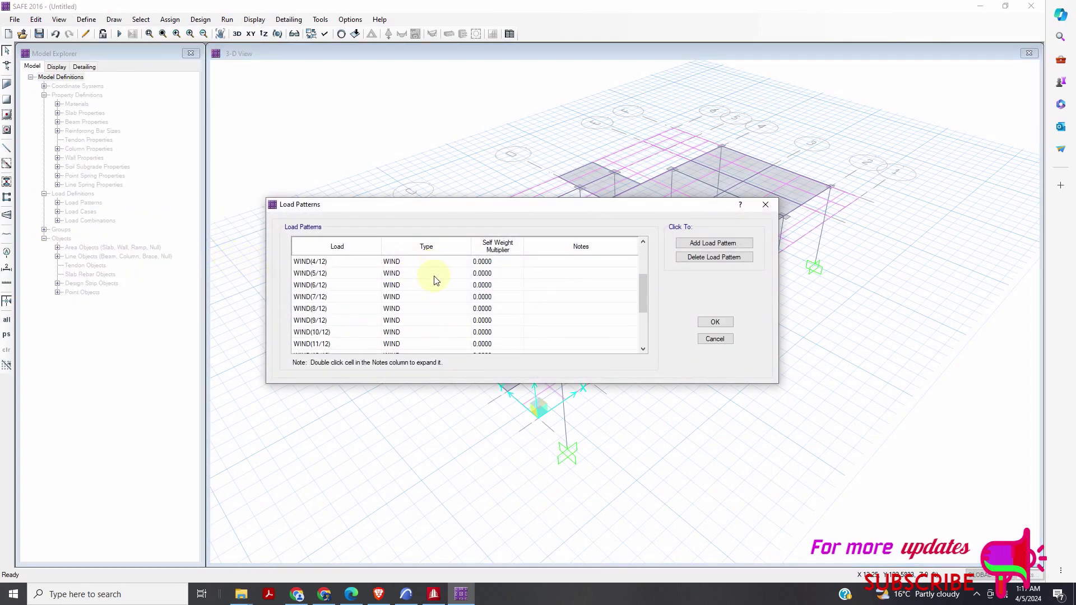
scroll(433, 289, up, 5)
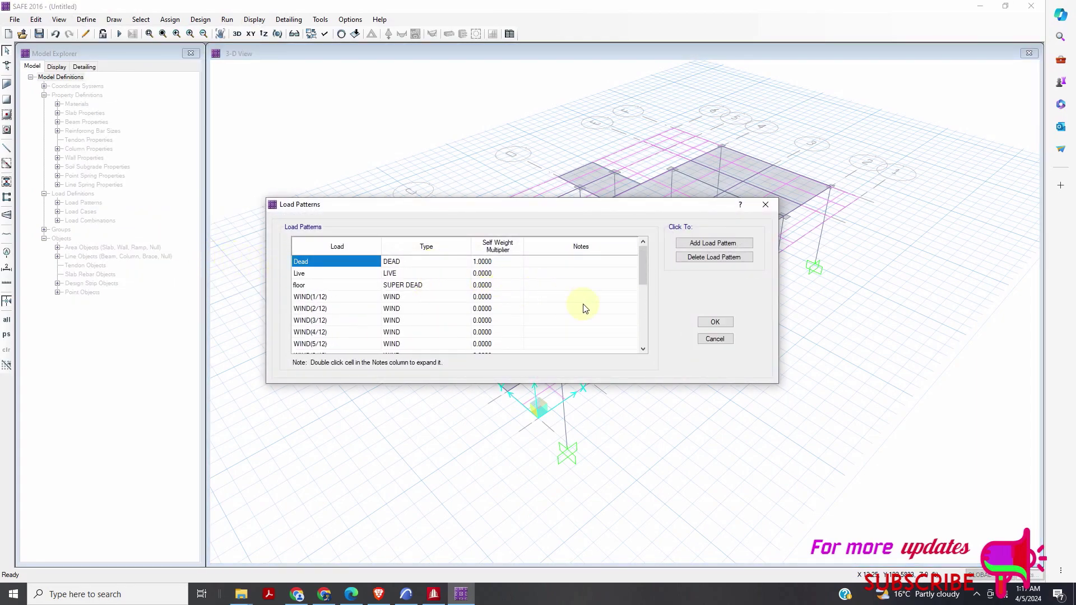
click(715, 321)
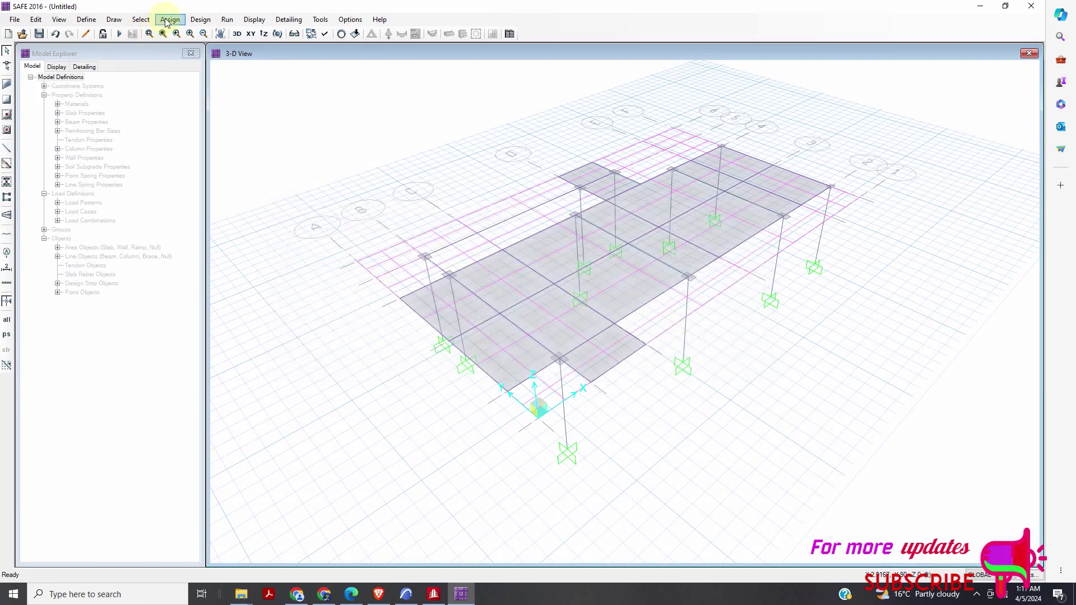
click(98, 21)
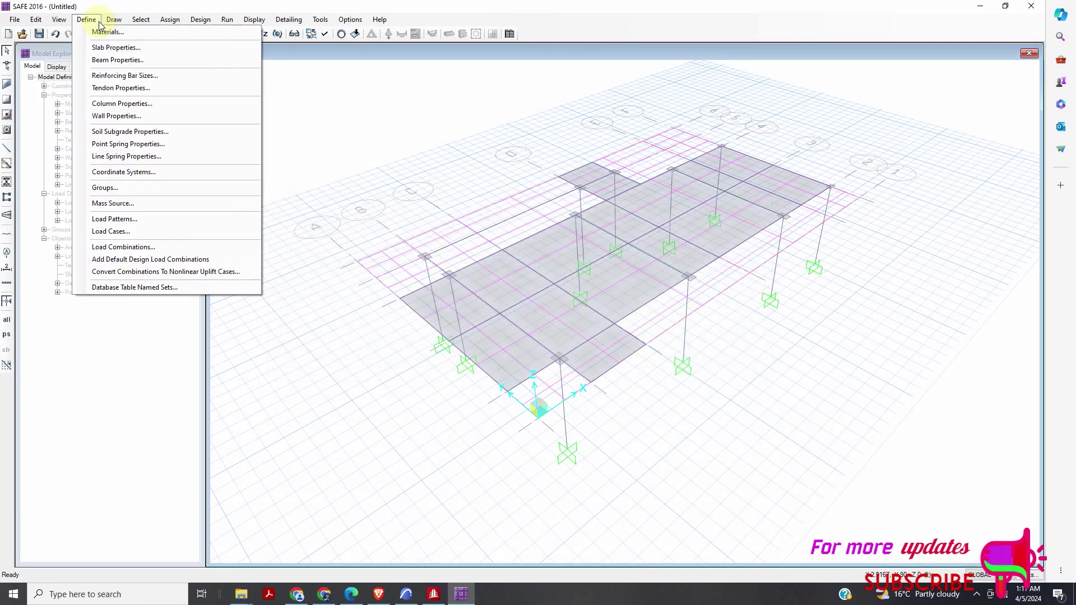
click(183, 246)
scroll(451, 280, down, 15)
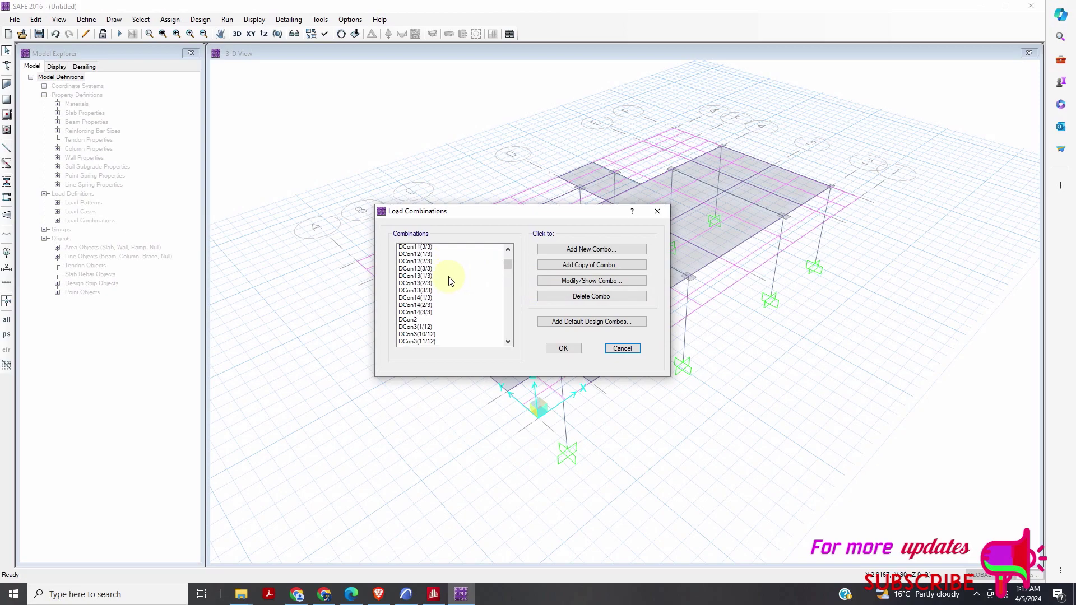
click(577, 355)
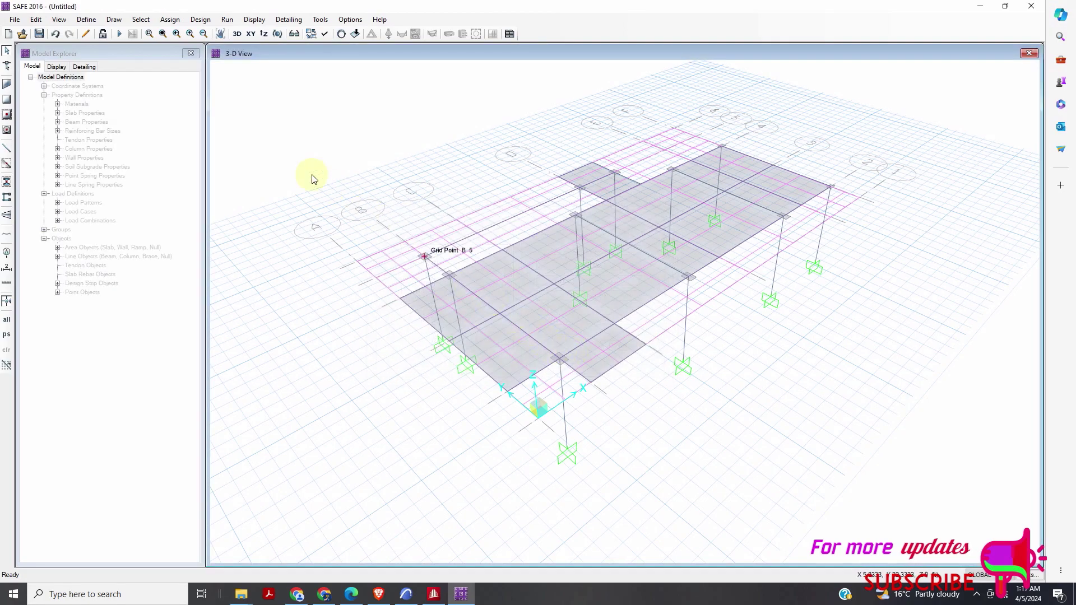
click(165, 20)
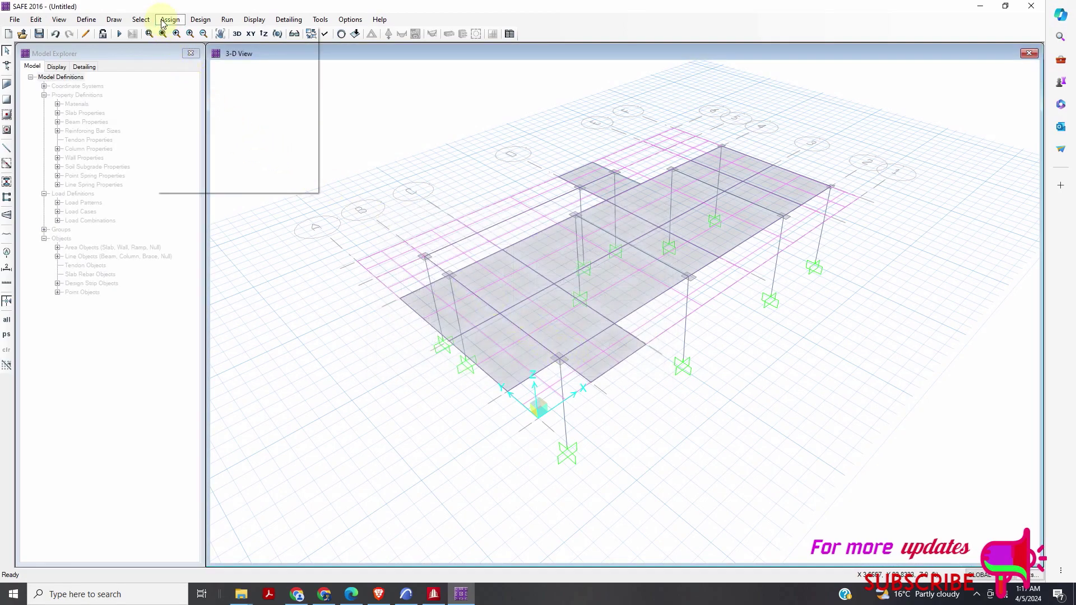
mouse_move(115, 20)
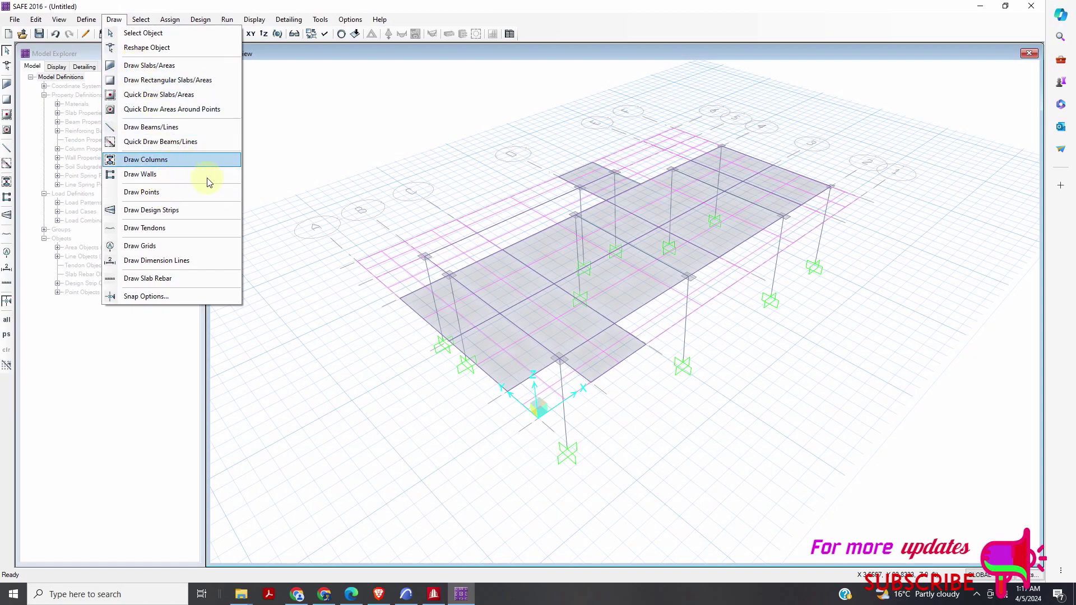
click(256, 82)
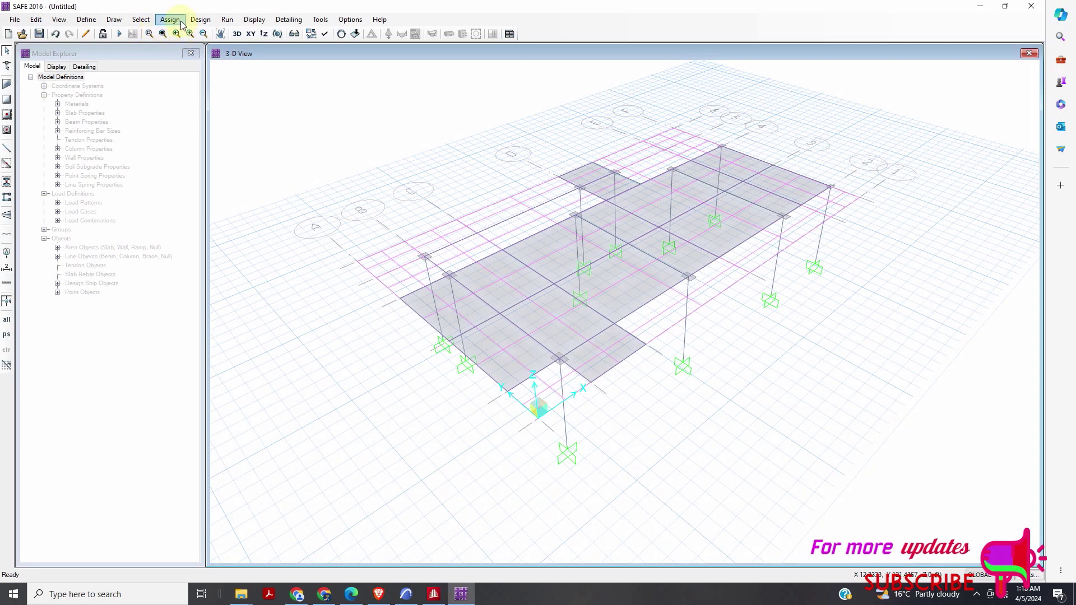
click(150, 23)
mouse_move(177, 23)
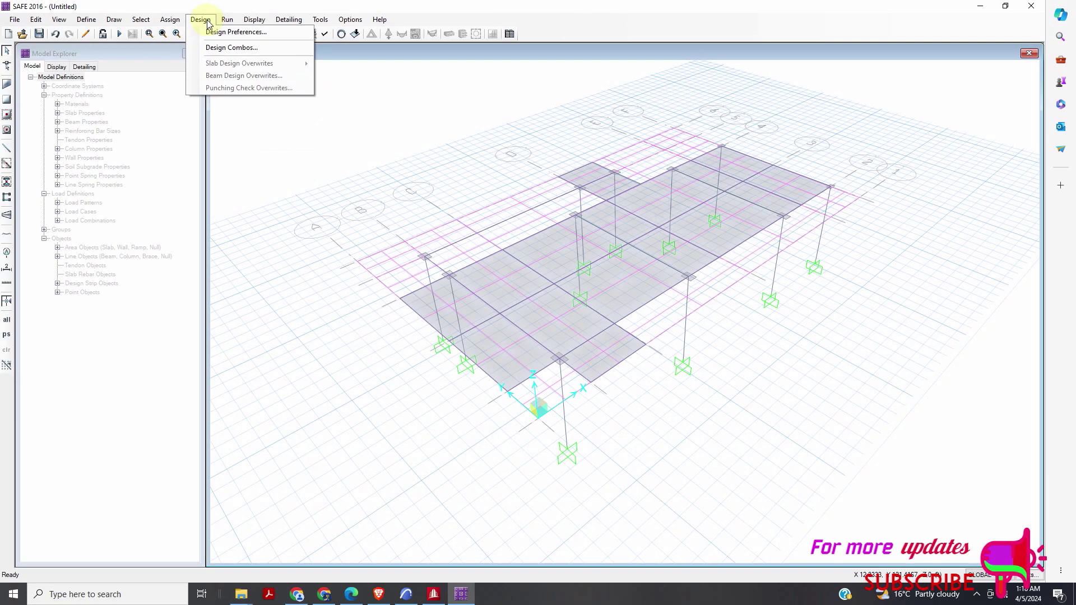
Run the analysis, saving the model as SAFE SLAB 2016 in A NEW JOB.
click(118, 34)
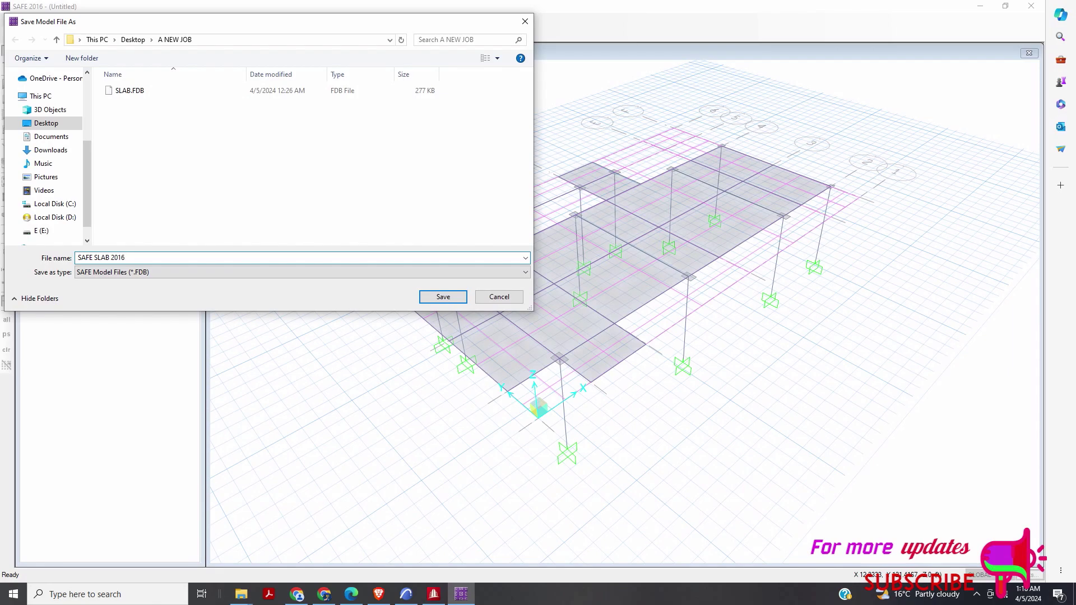
click(443, 297)
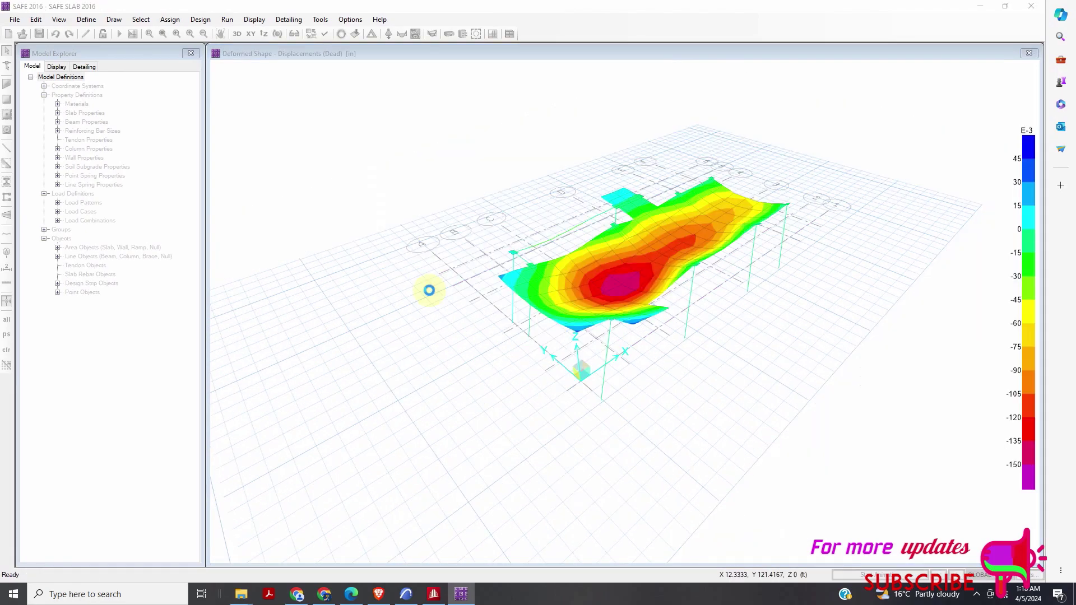
Zoom into the dead-load deflection contours and read the peak deflection value.
click(609, 287)
scroll(616, 289, up, 3)
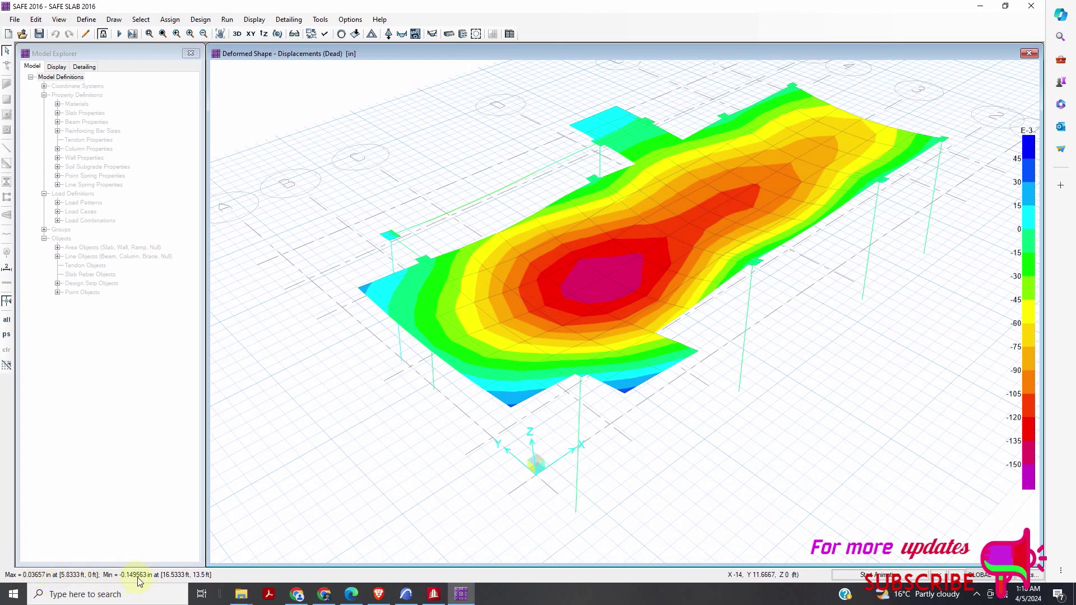
mouse_move(619, 288)
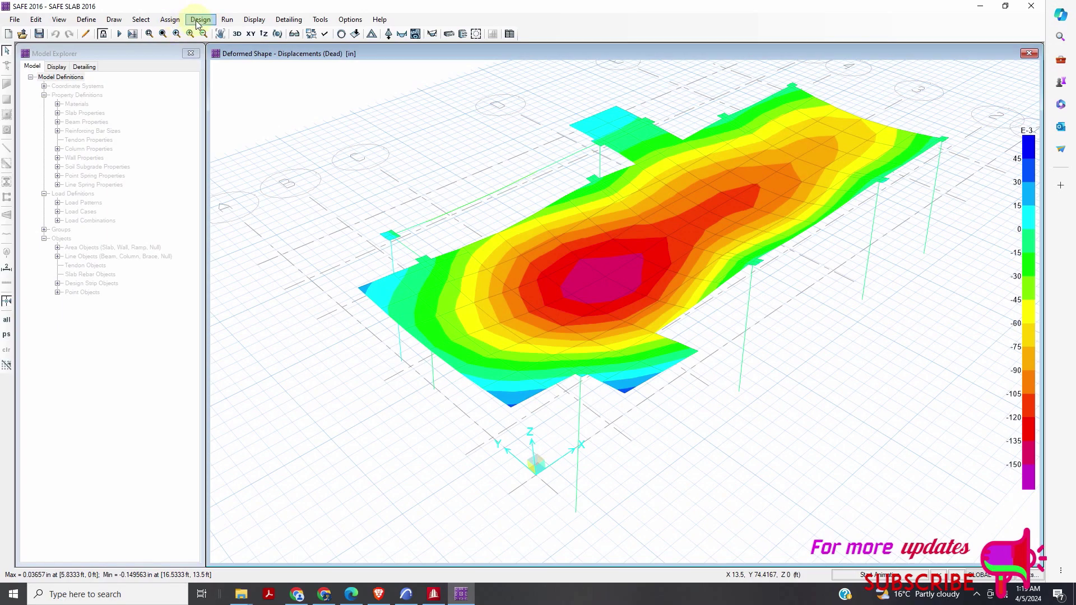
Switch the display back to the undeformed shape of the model.
click(227, 21)
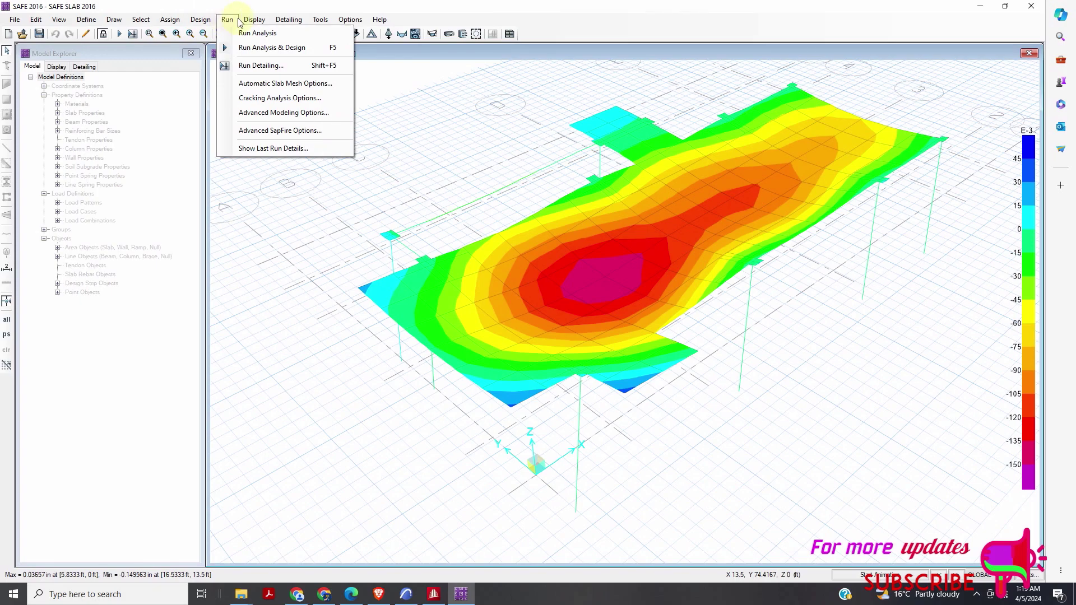
mouse_move(247, 22)
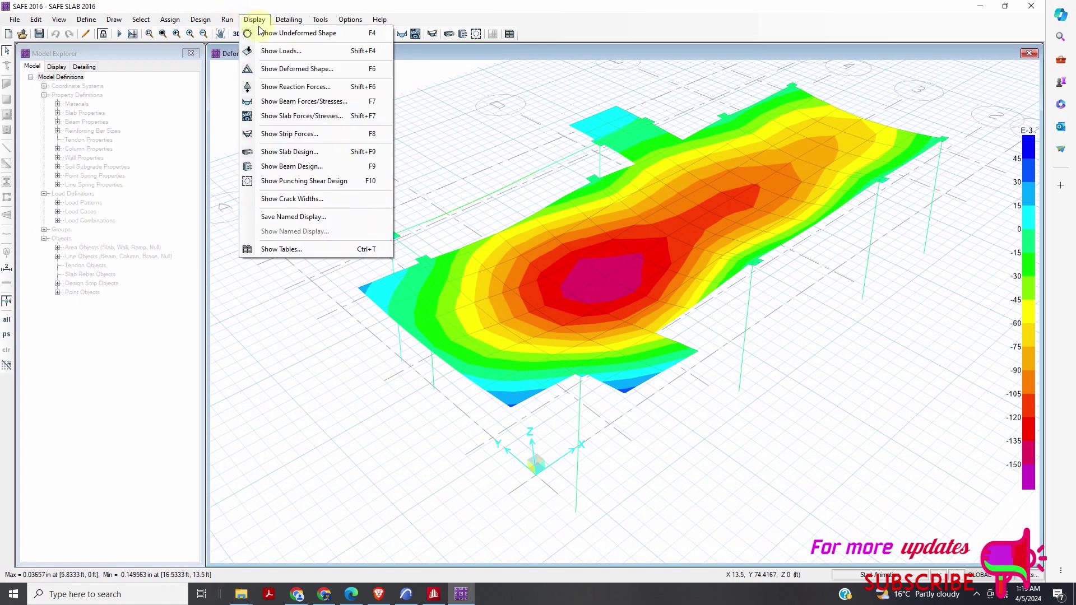
click(264, 34)
Display the Live load pattern's slab surface loads, 75 lb/ft2 gravity on every panel.
click(255, 20)
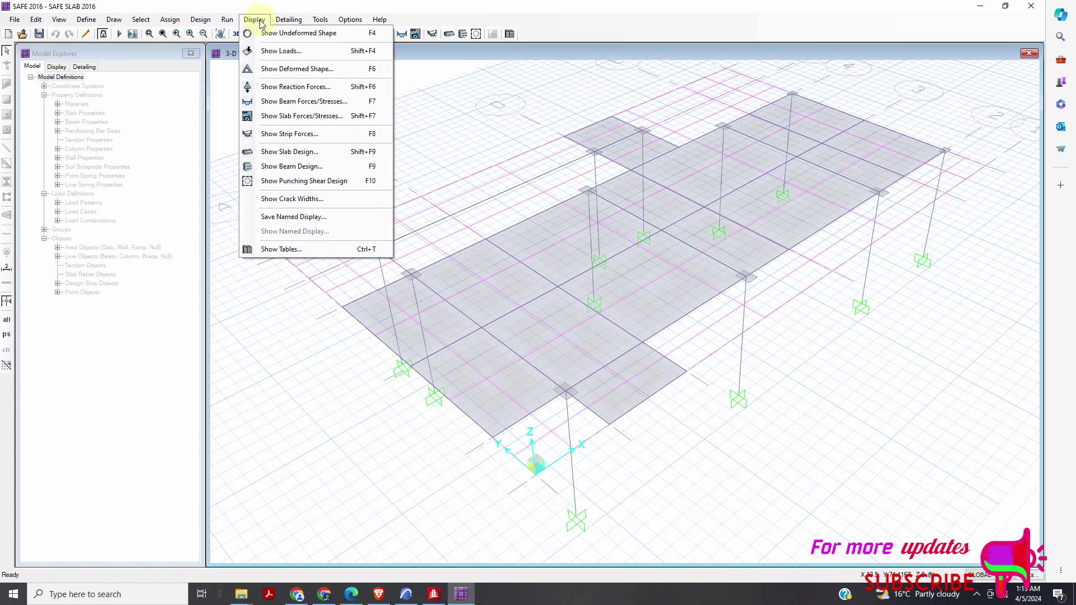
click(272, 50)
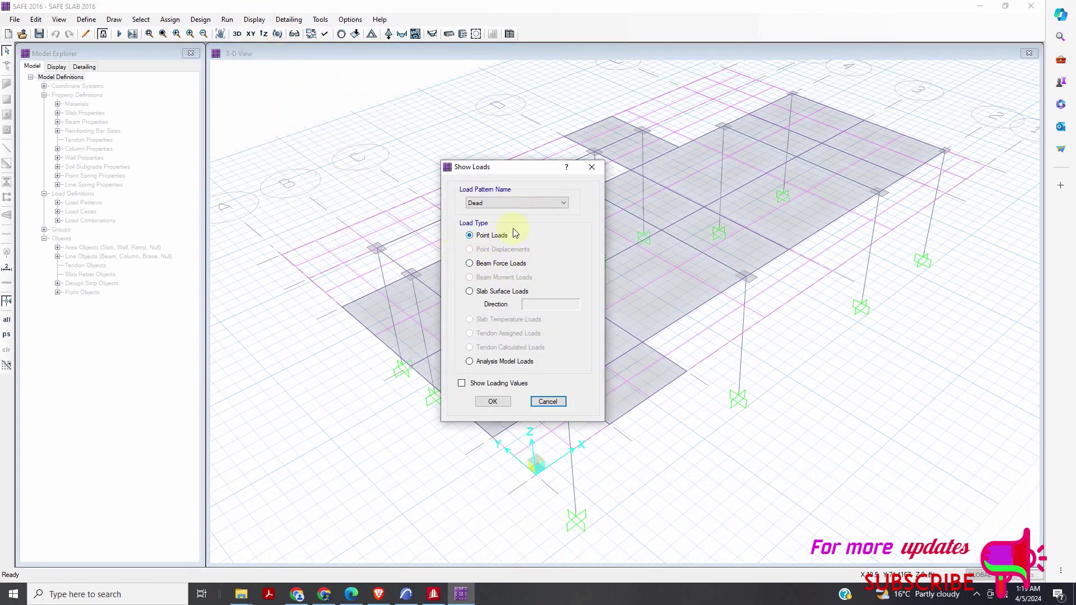
click(524, 203)
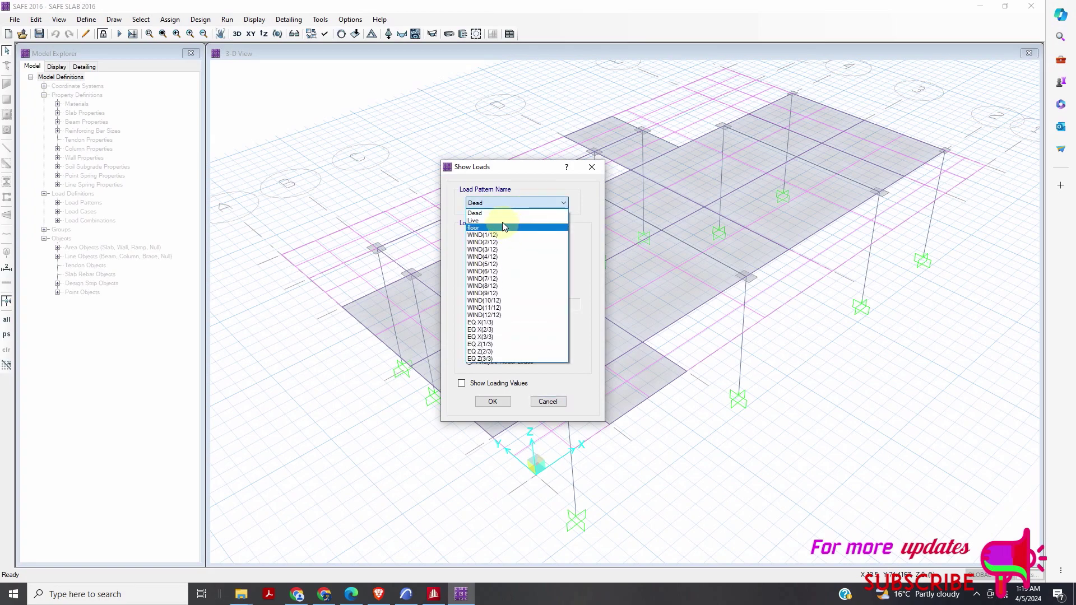
click(521, 221)
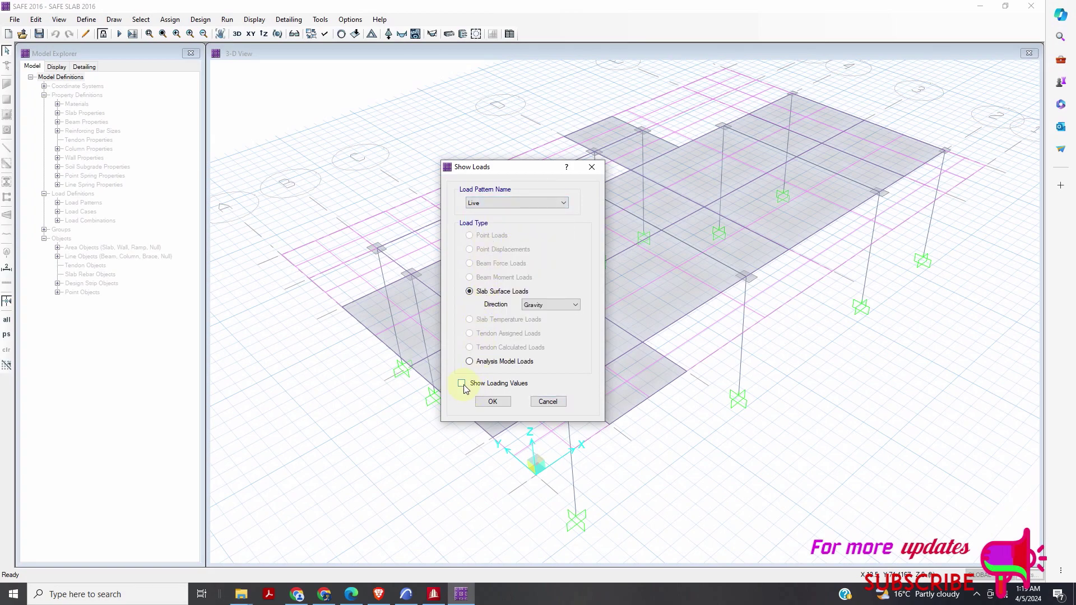
click(493, 402)
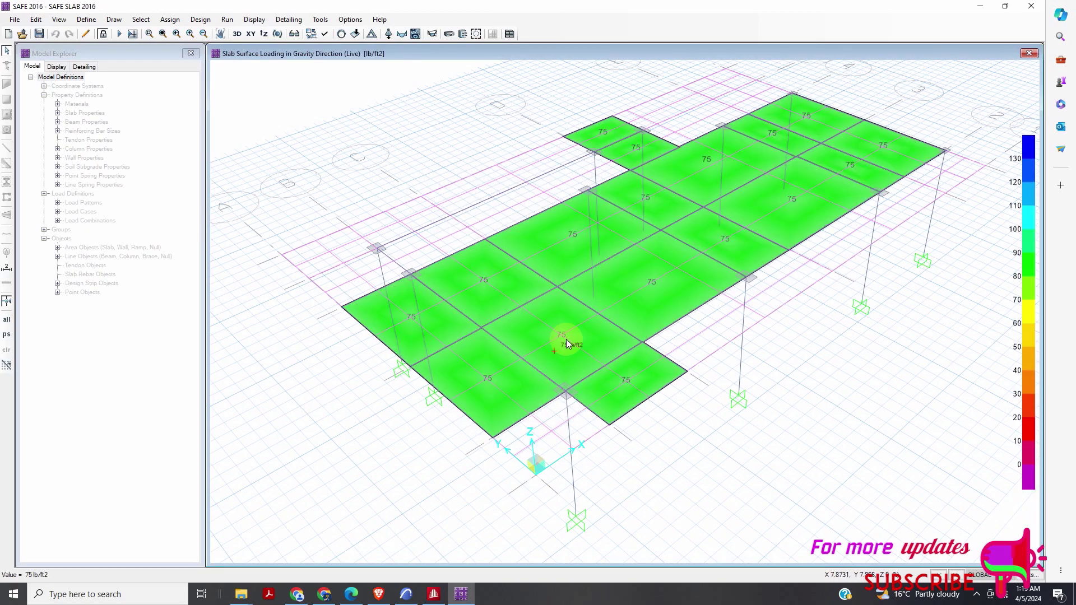
click(253, 19)
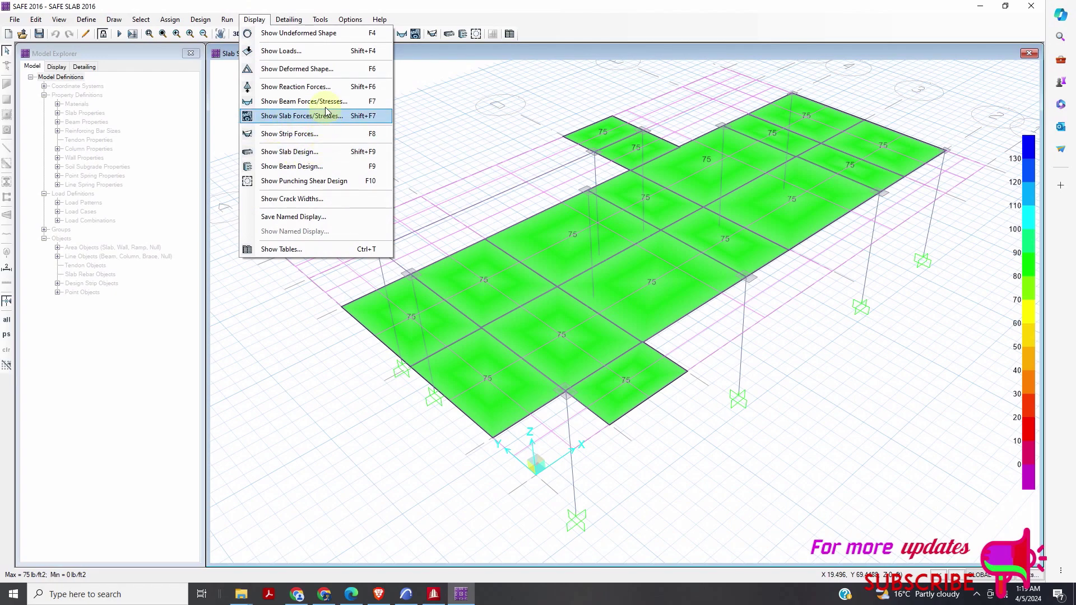
click(227, 19)
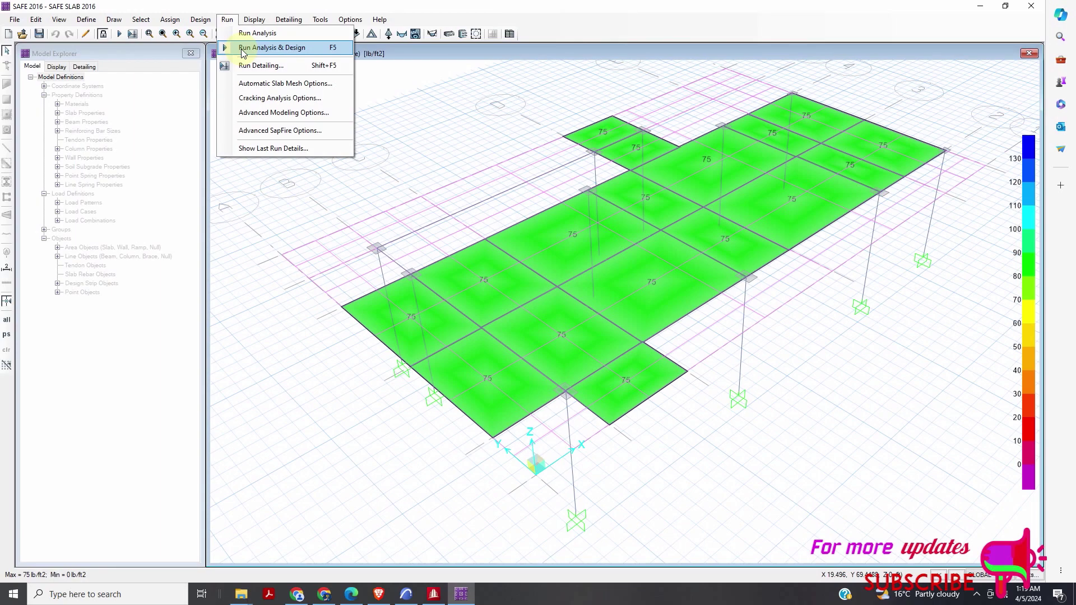
Run detailing with individual bars and merged areas, generating the Framing Plan for all 15 beams.
click(254, 66)
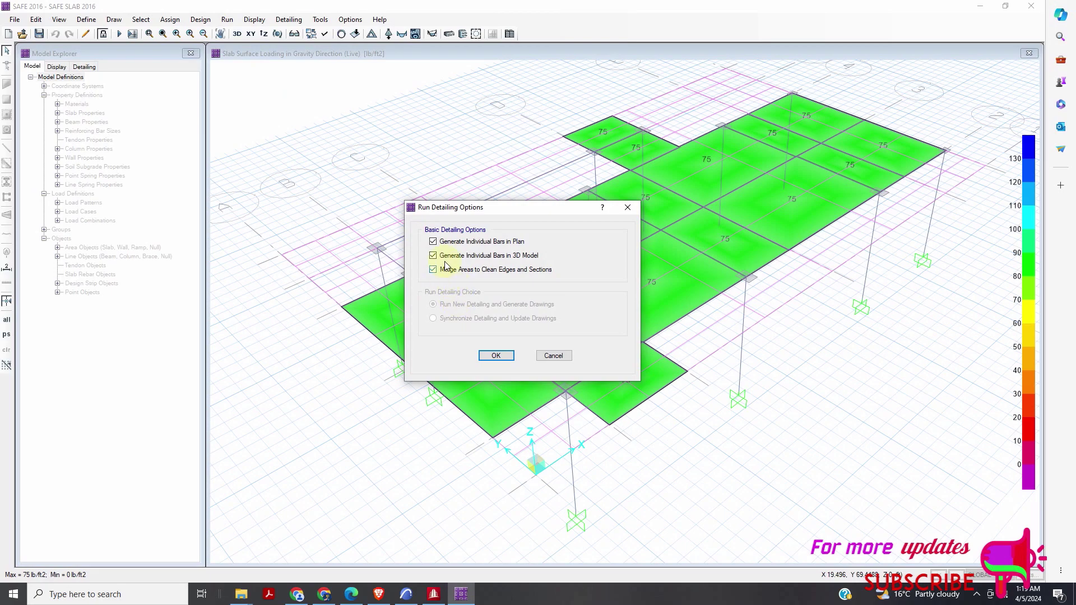
click(496, 355)
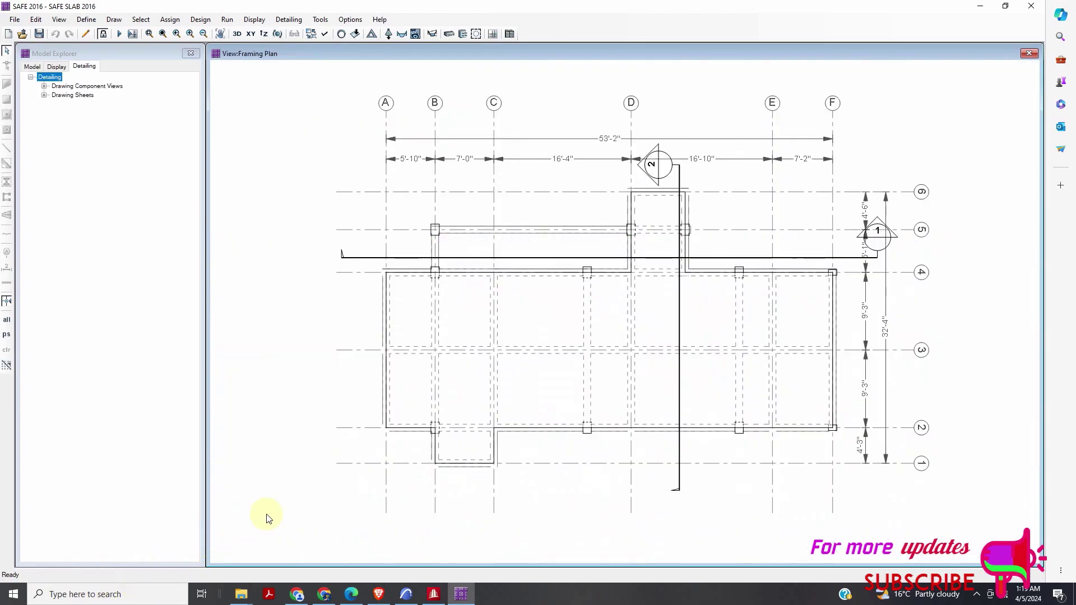
Expand Drawing Component Views, Slabs Views and Beams Views, selecting the slab Rebar Schedule and Rebar Table views.
scroll(683, 316, up, 1)
scroll(684, 306, up, 1)
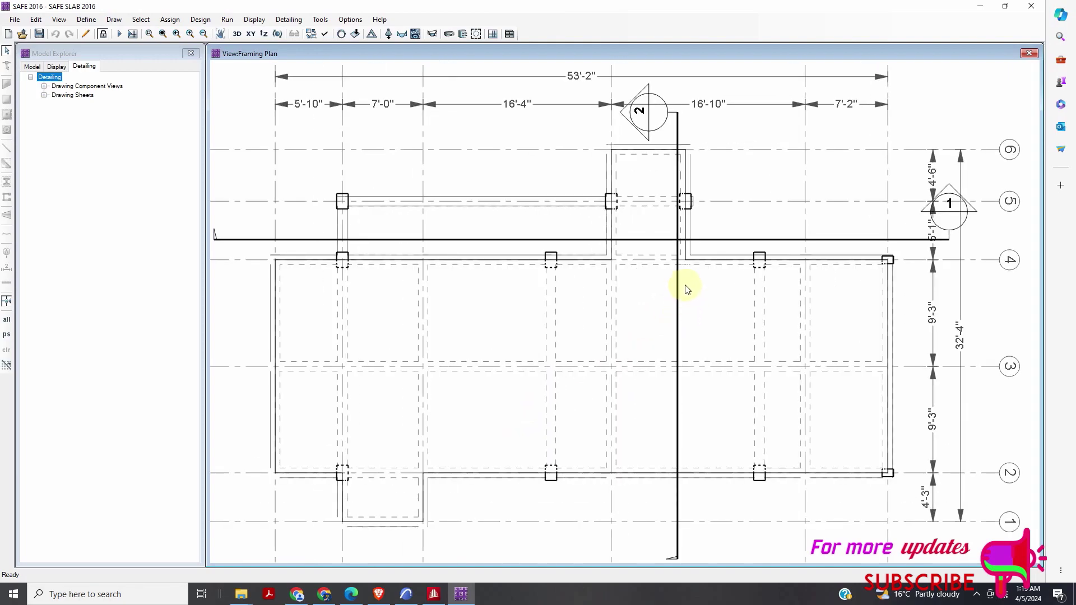
scroll(672, 286, up, 1)
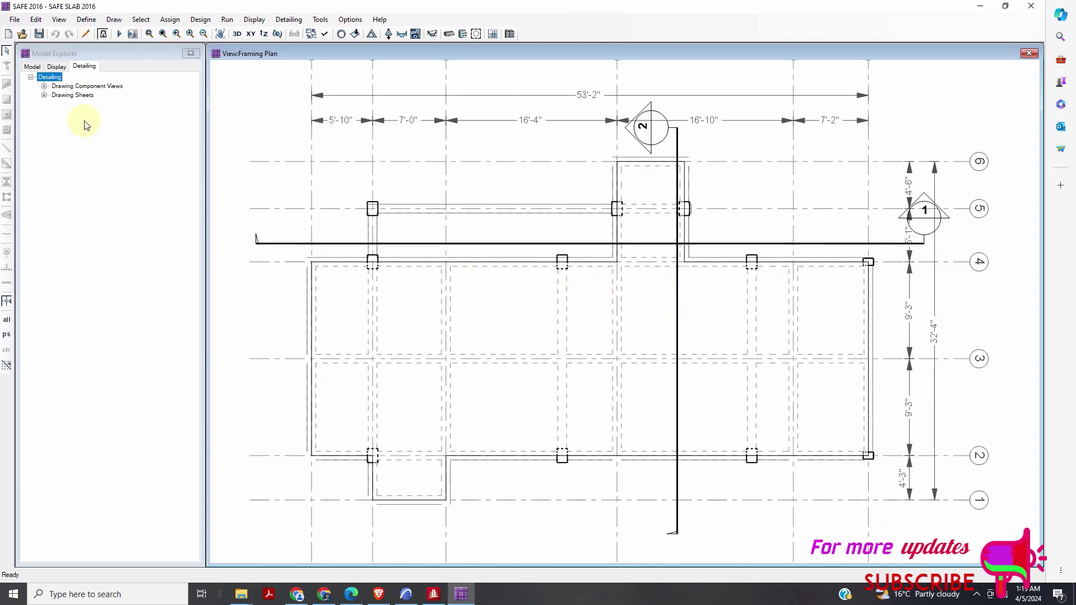
click(44, 87)
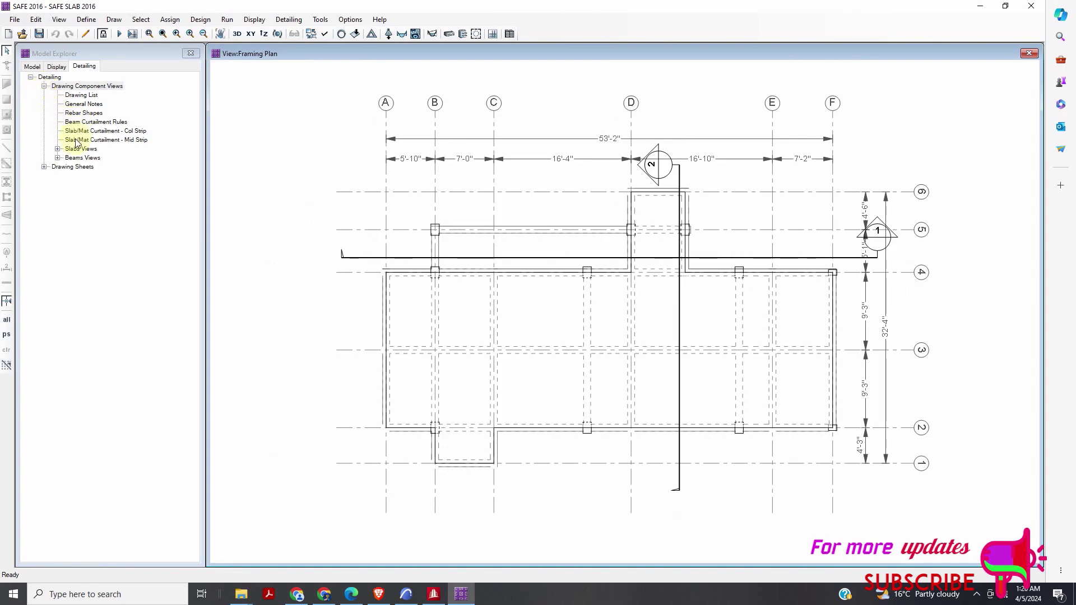
click(59, 150)
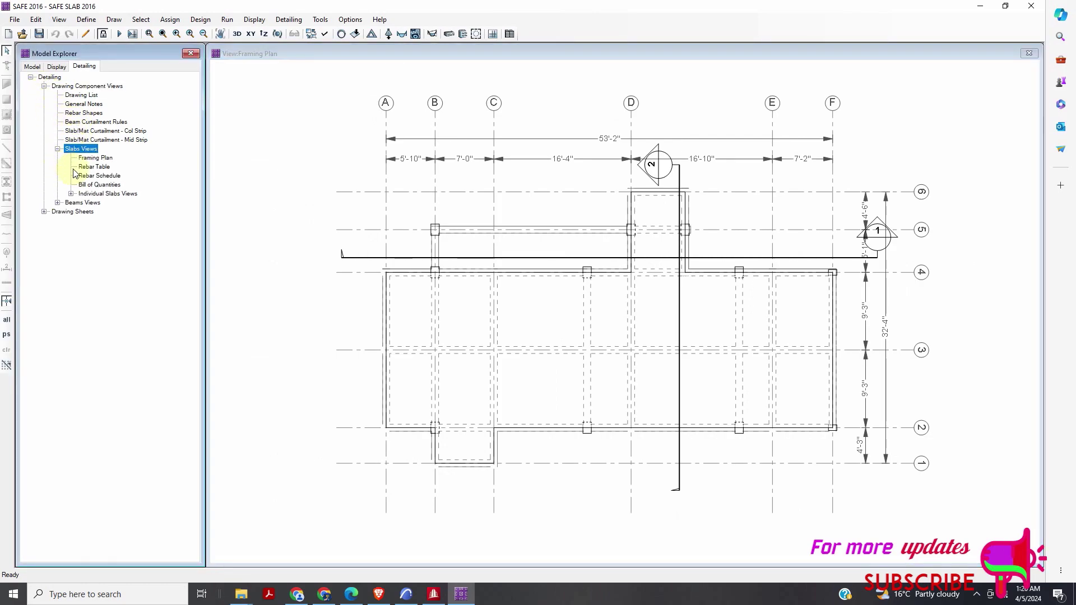
click(58, 202)
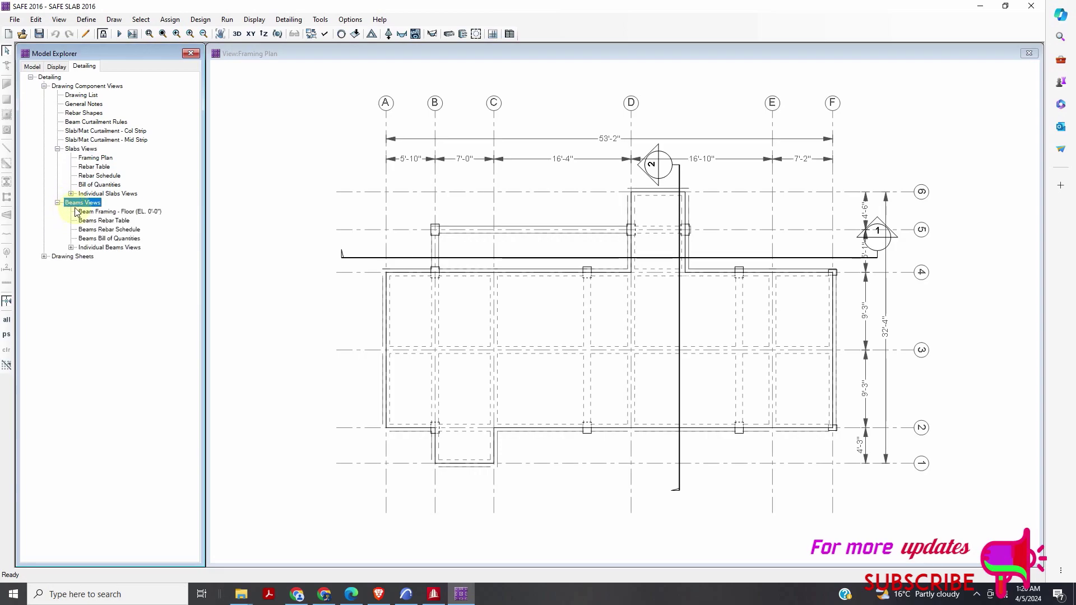
click(90, 176)
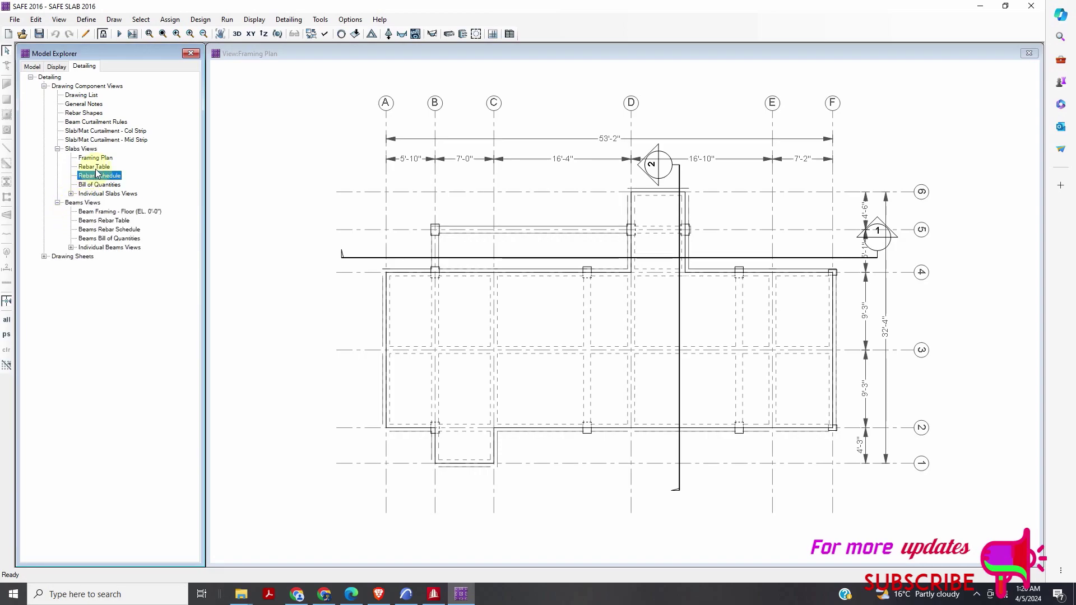
click(94, 167)
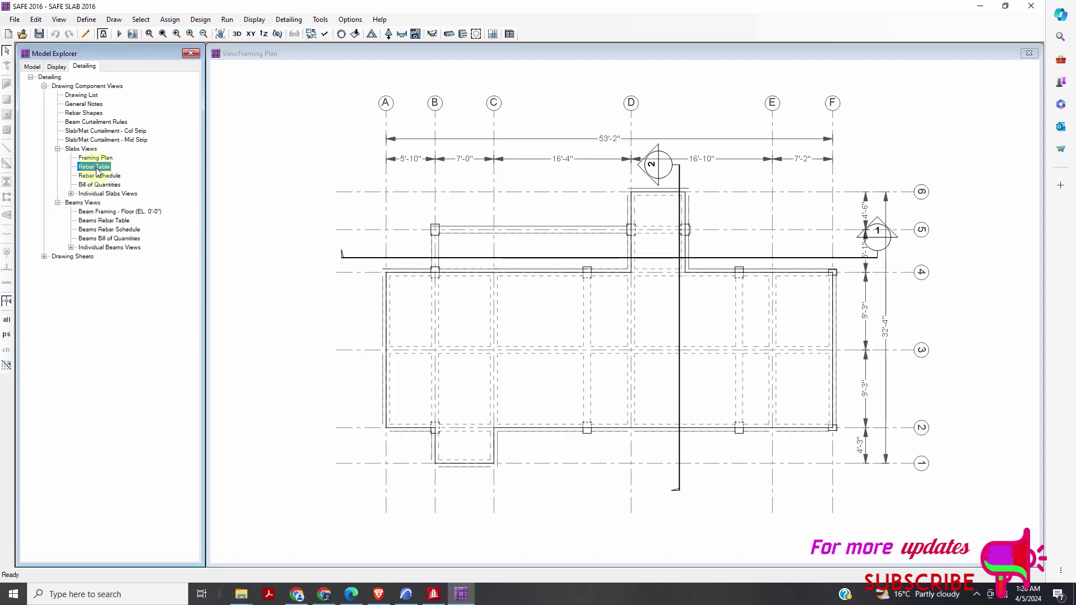
Expand Drawing Sheets and open the Slab Rebar Plan - Bottom Bars sheet.
click(44, 257)
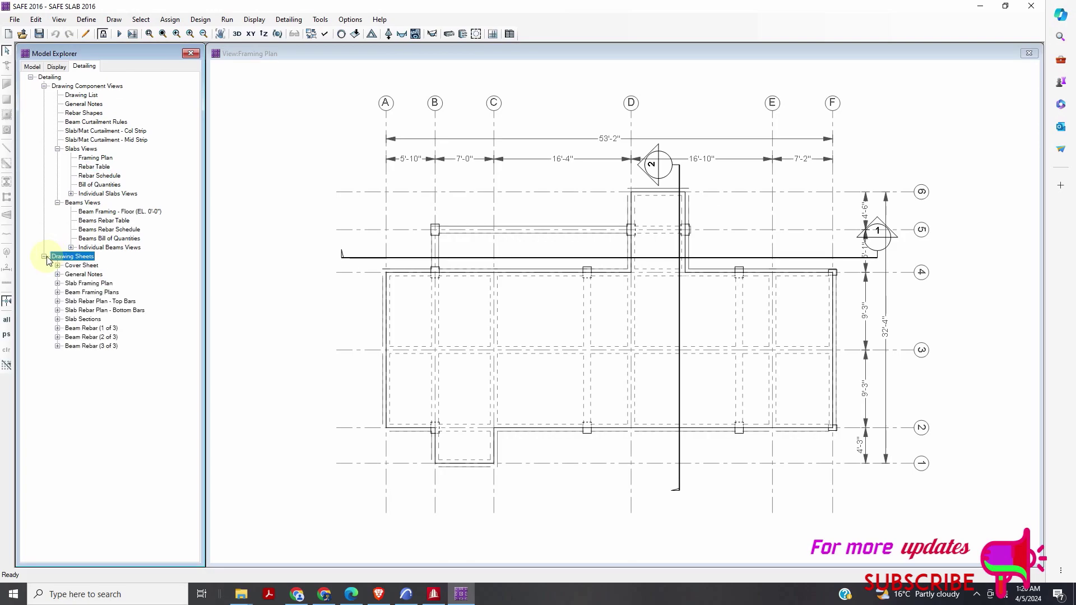
click(57, 284)
click(90, 293)
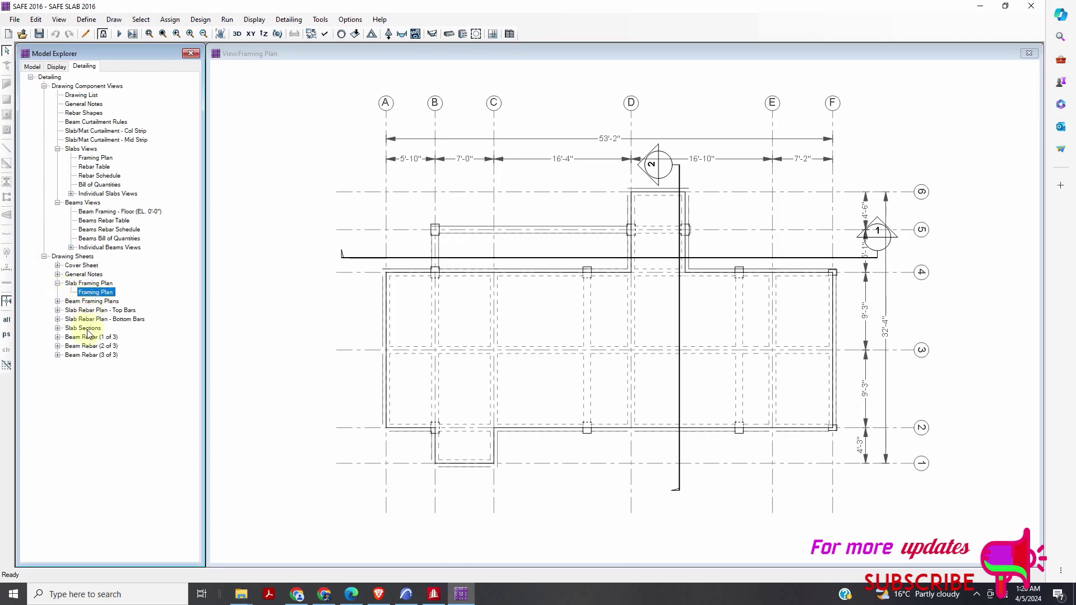
click(58, 319)
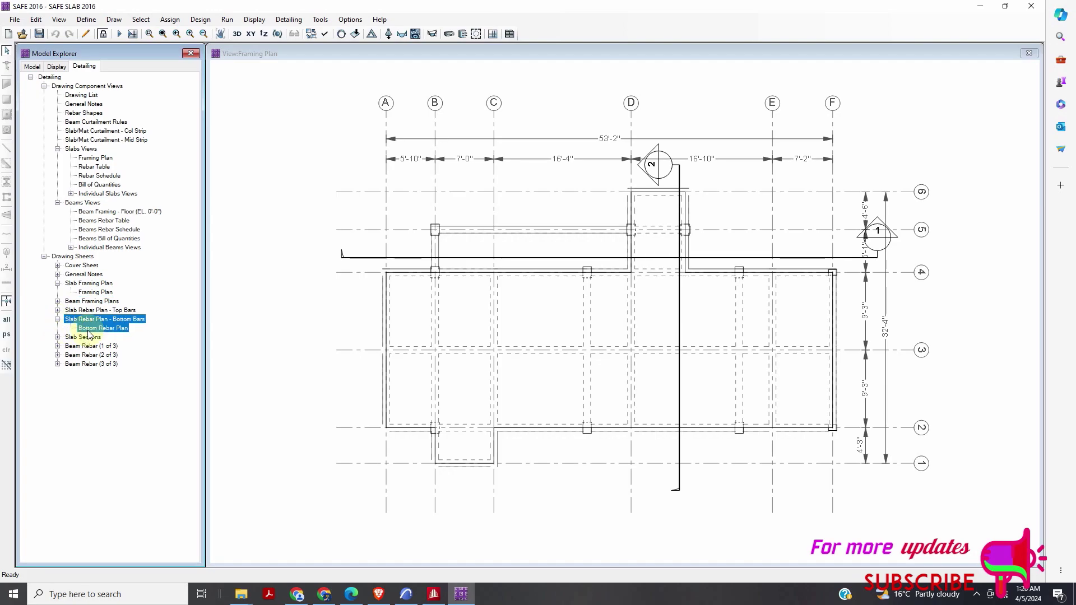
double_click(91, 329)
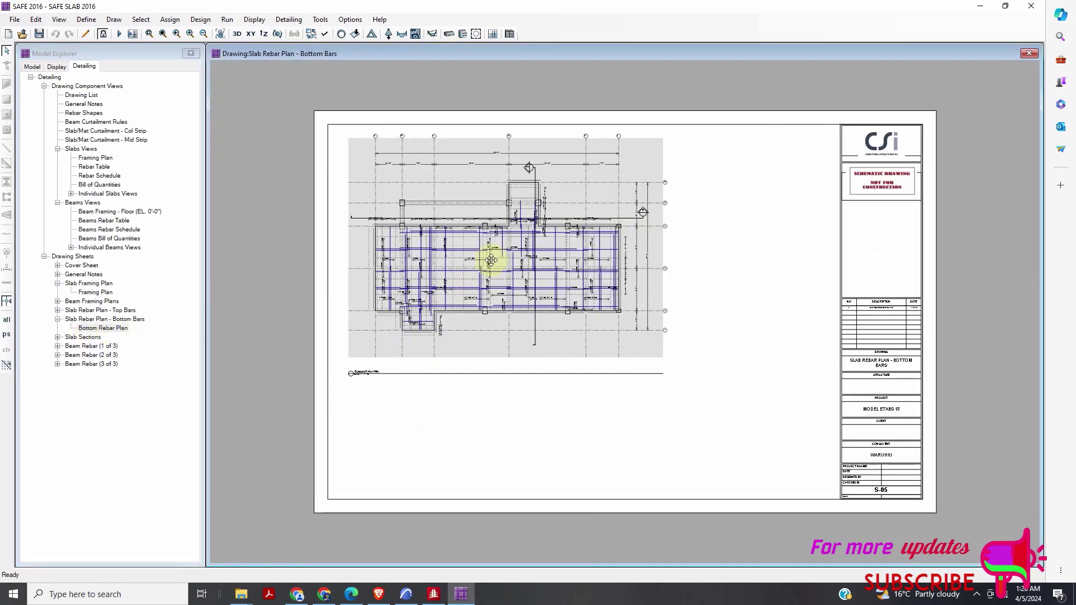
Zoom around the Bottom Rebar Plan to read callouts like 5-#4BC and 2-#4BC+3-#4B.
scroll(482, 247, up, 5)
scroll(460, 229, up, 6)
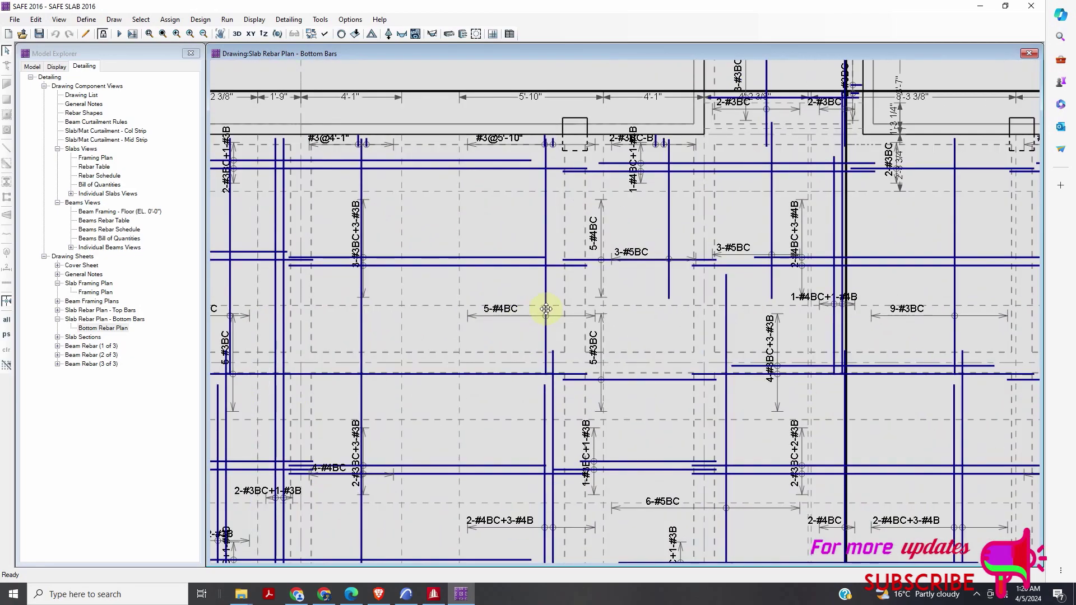
scroll(550, 309, down, 2)
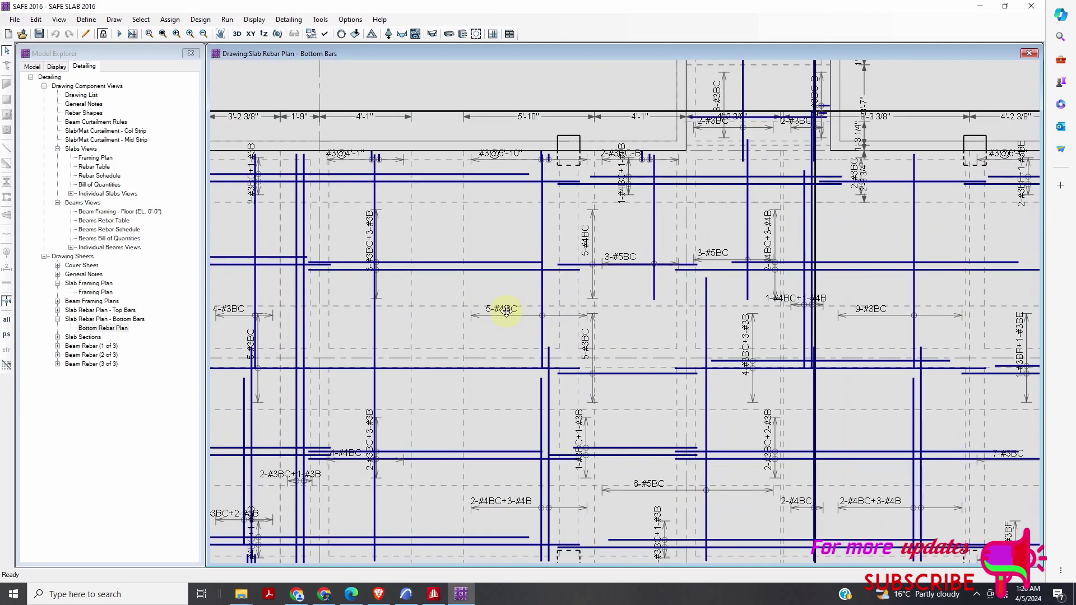
scroll(482, 314, up, 3)
scroll(547, 311, down, 1)
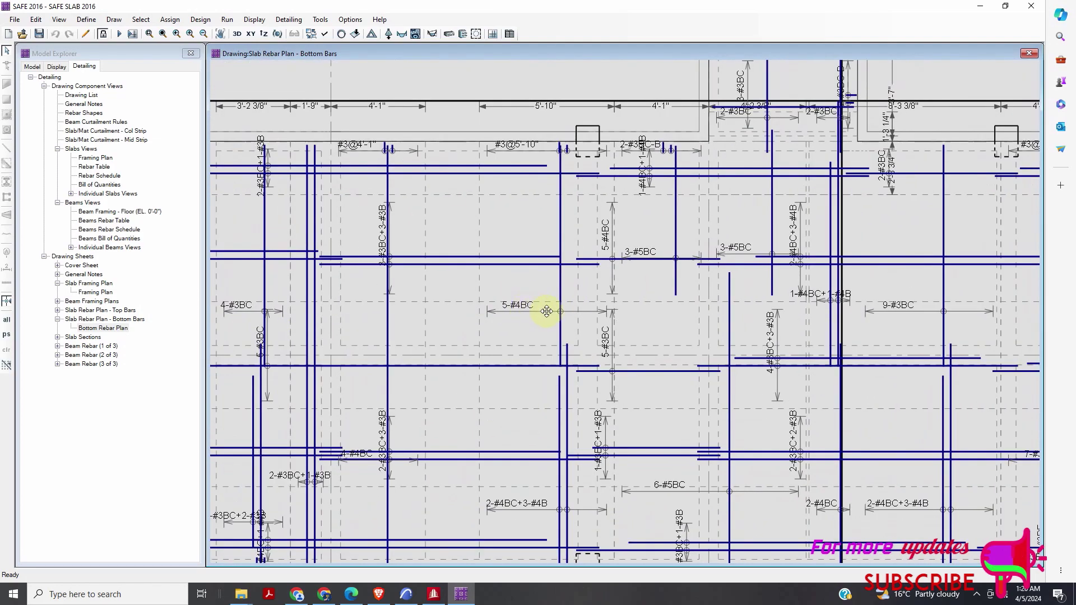
scroll(522, 304, up, 1)
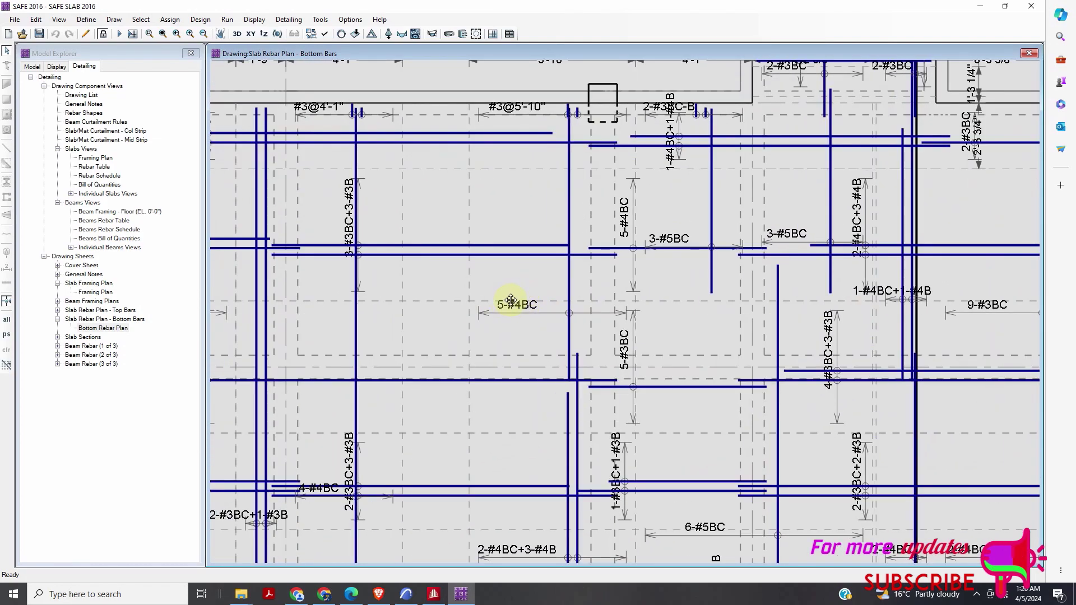
scroll(520, 300, up, 4)
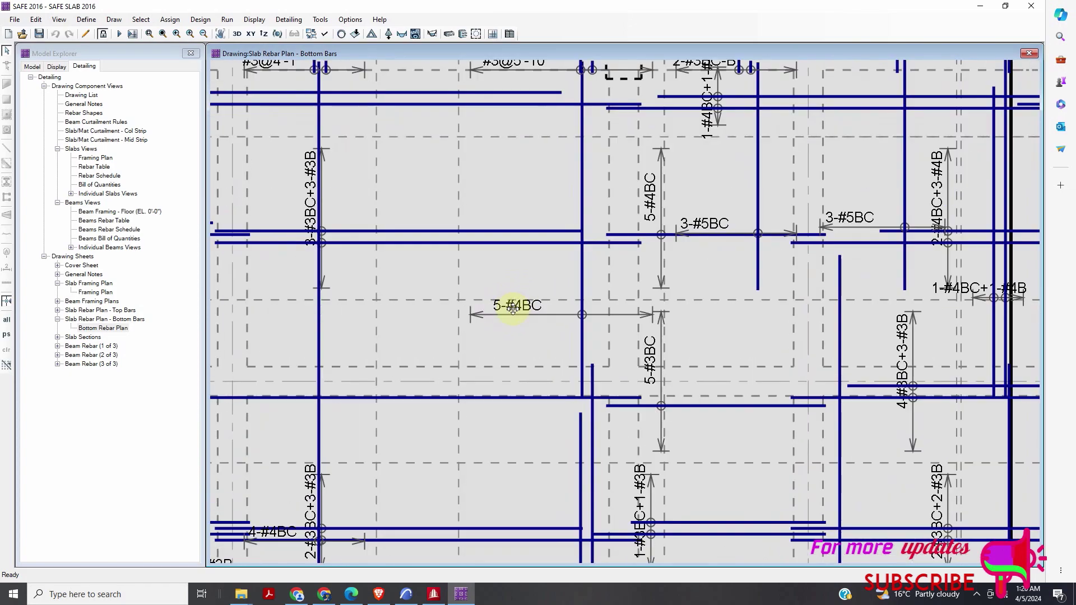
scroll(521, 298, up, 1)
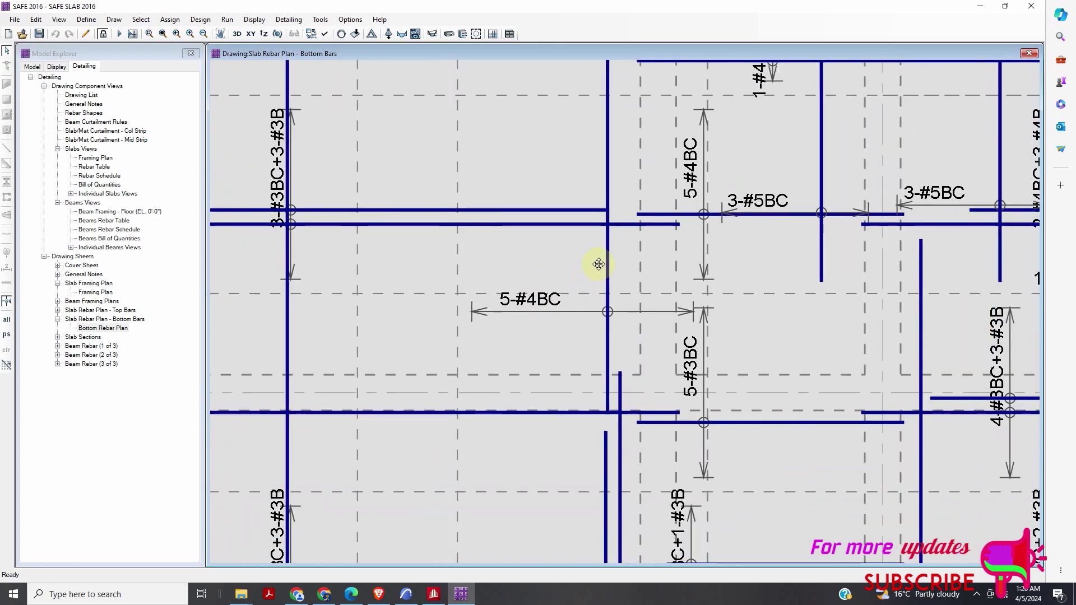
scroll(599, 264, down, 2)
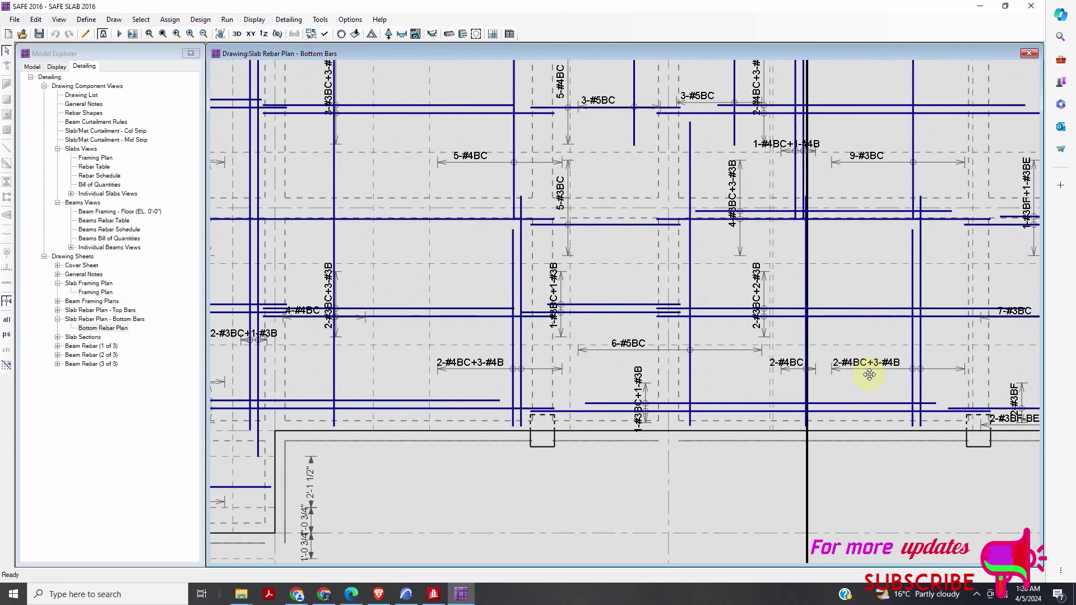
scroll(869, 375, down, 3)
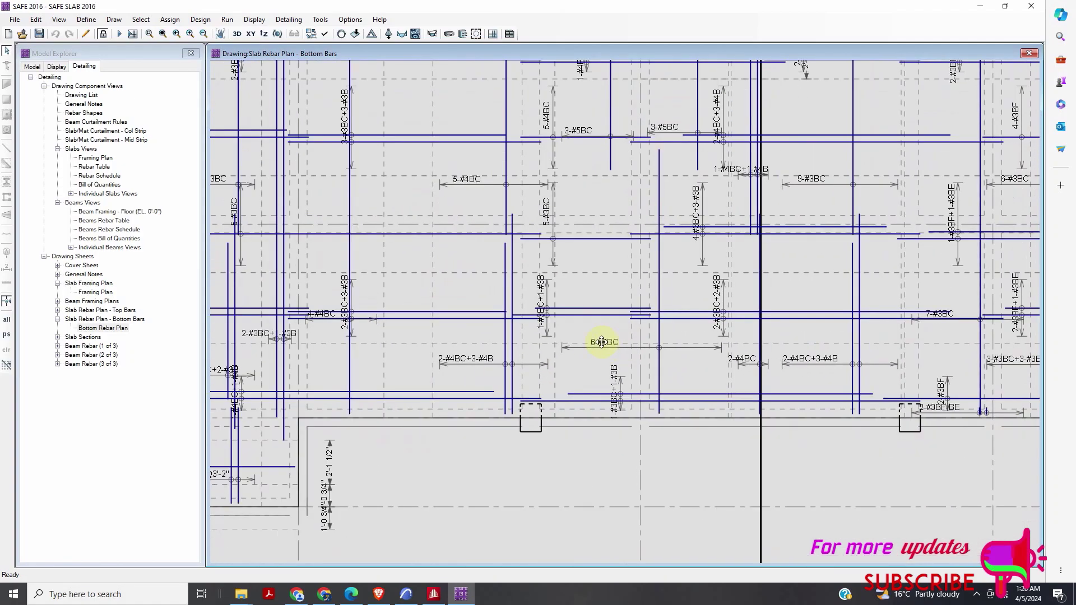
scroll(601, 342, down, 5)
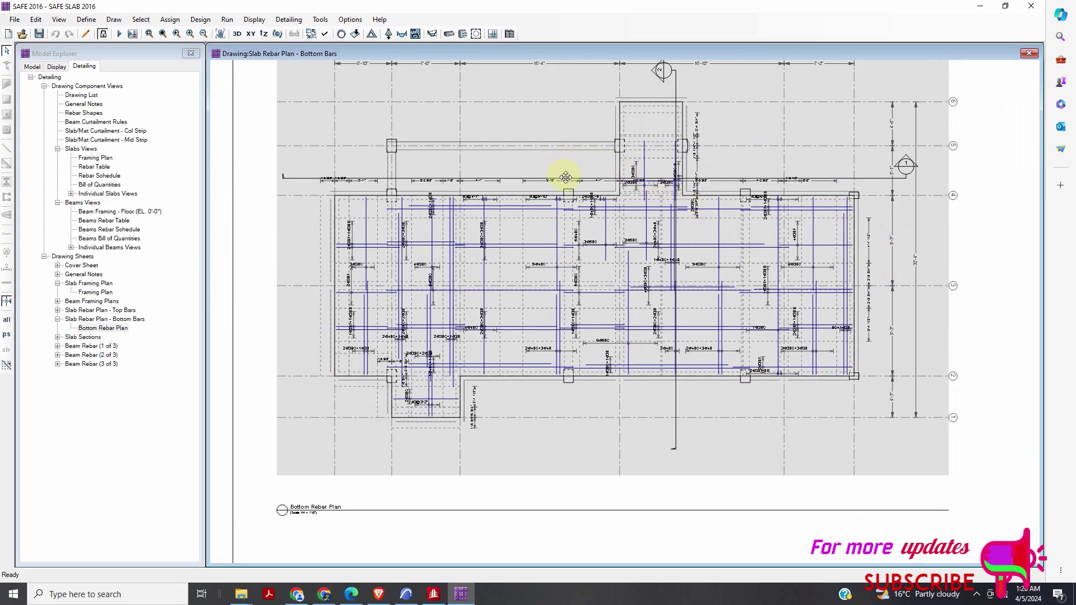
scroll(449, 162, up, 2)
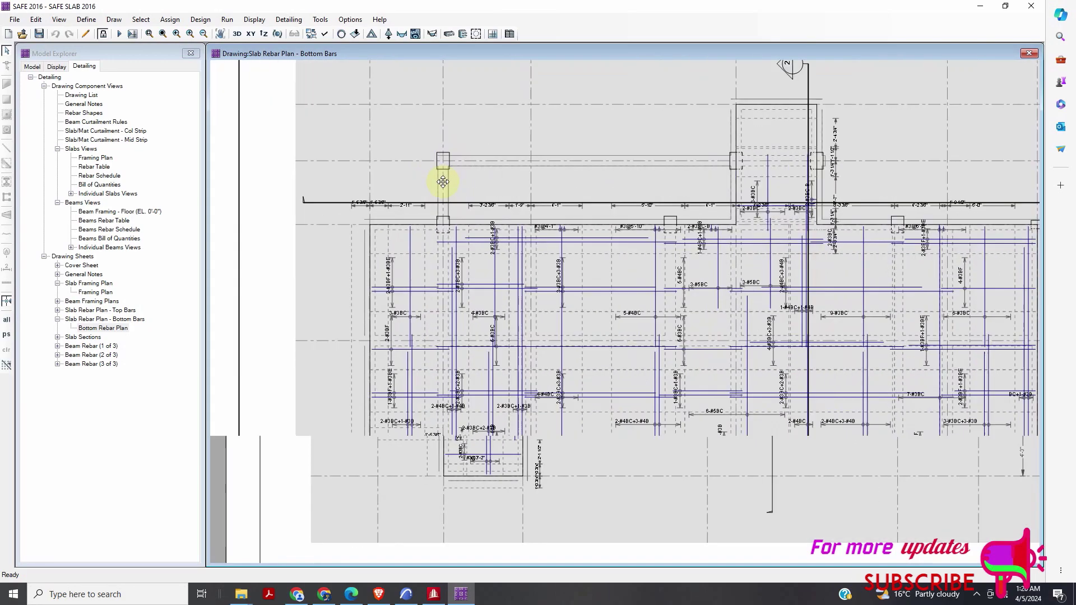
scroll(442, 182, up, 1)
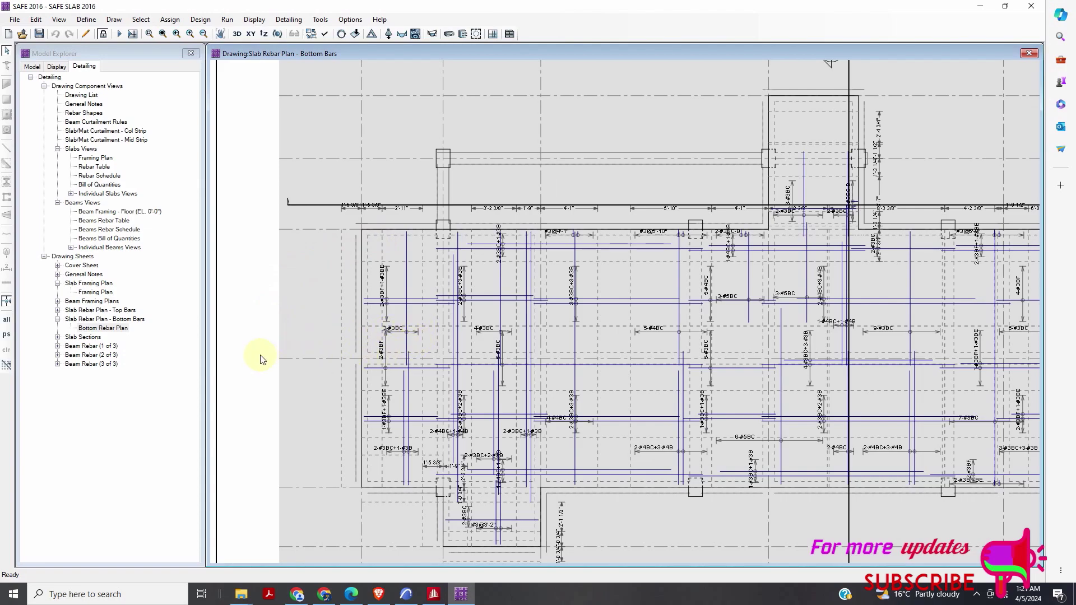
Open the Slab Rebar Plan - Top Bars sheet and zoom through its bar callouts.
click(57, 310)
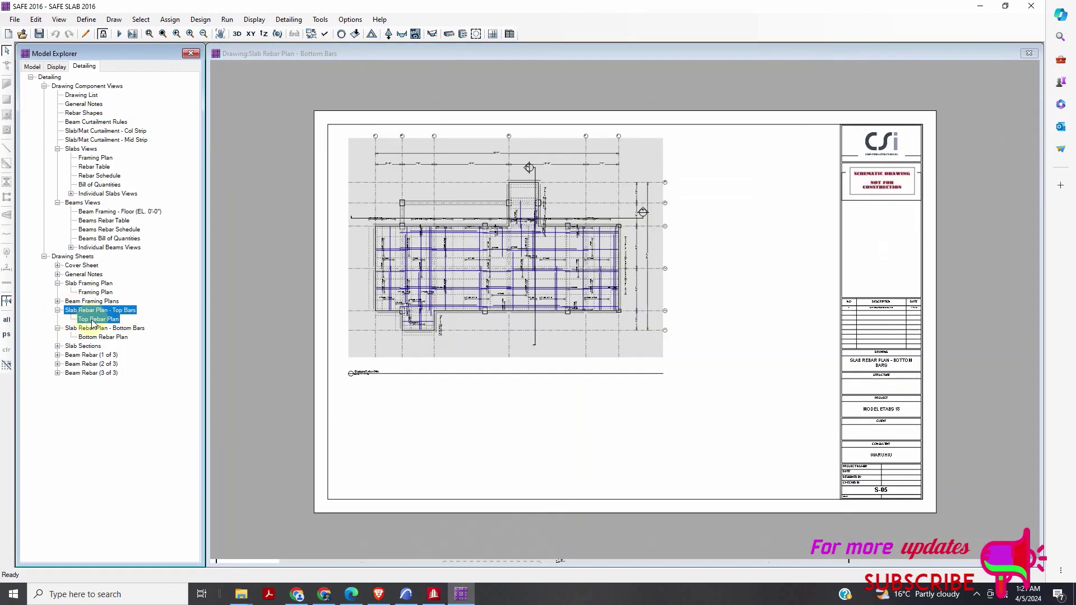
click(82, 320)
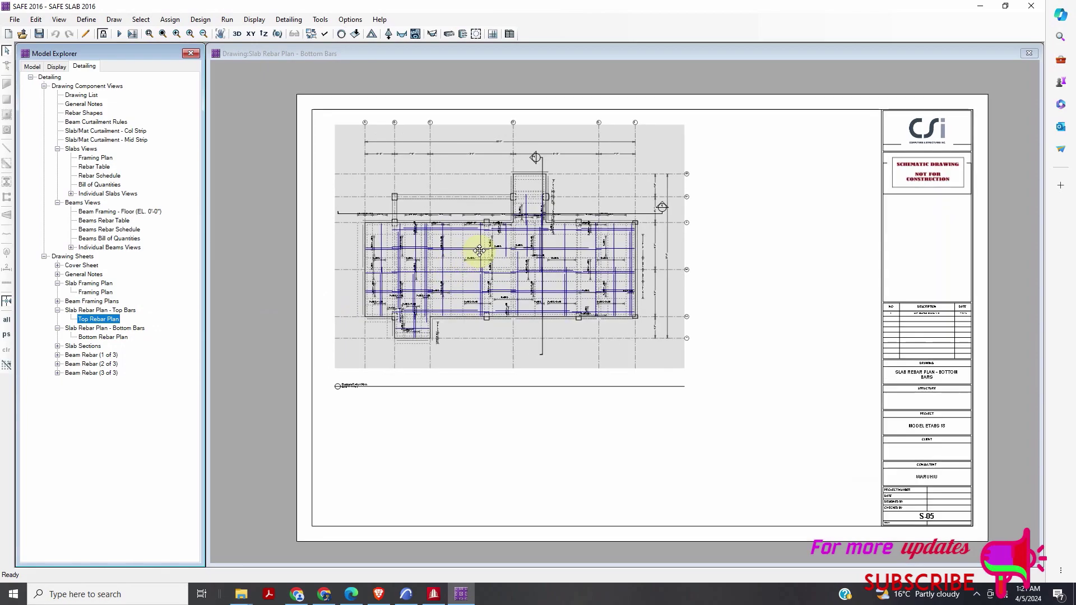
scroll(498, 228, up, 5)
scroll(641, 219, down, 5)
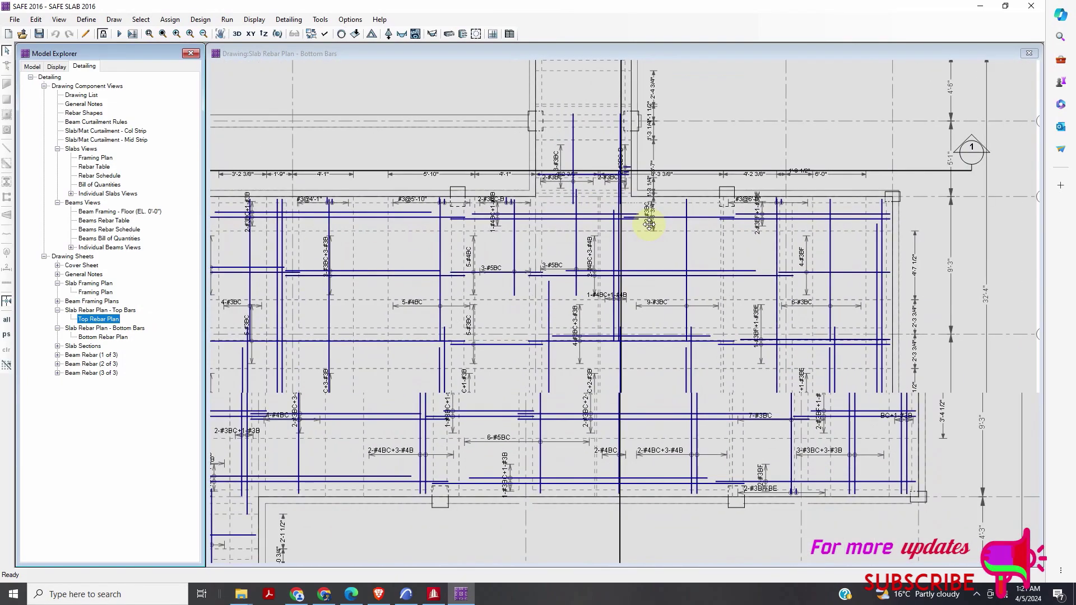
scroll(427, 377, up, 6)
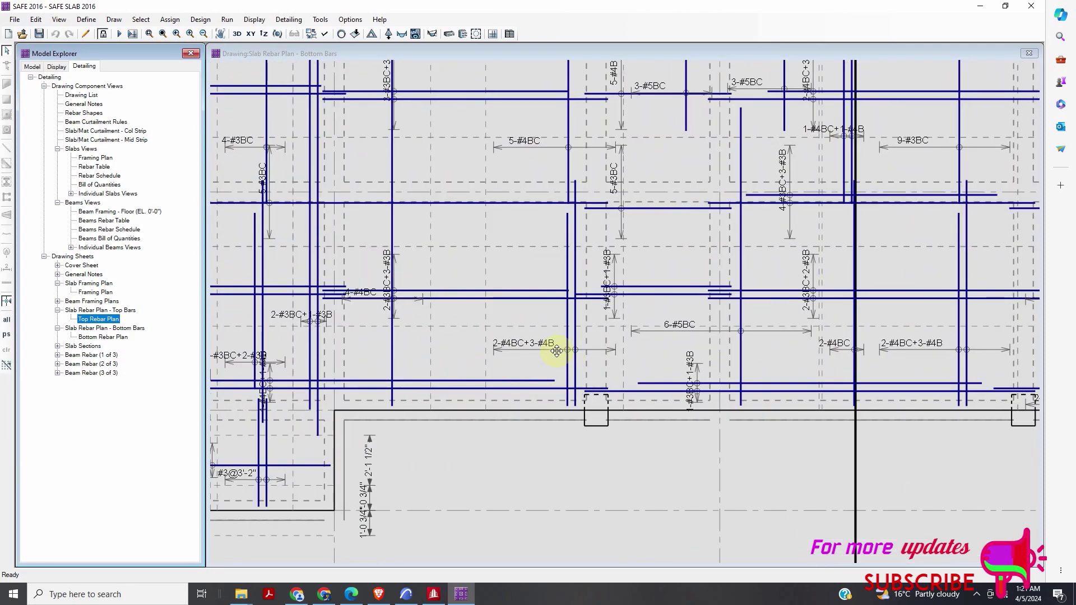
scroll(529, 342, down, 1)
scroll(477, 325, down, 4)
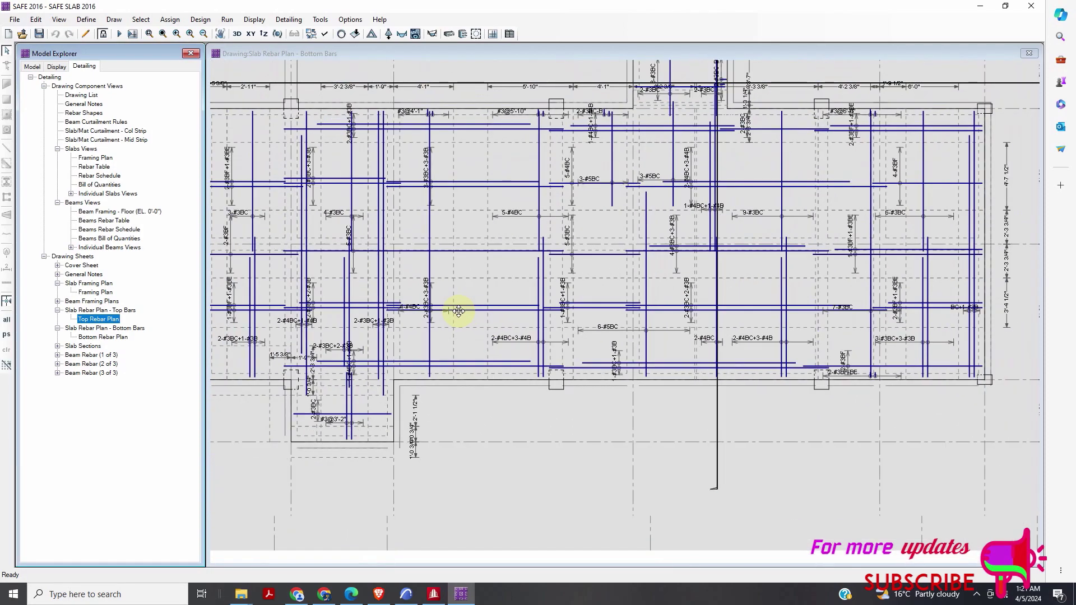
Export the bottom rebar plan view as a DXF file into the A NEW JOB folder.
right_click(237, 125)
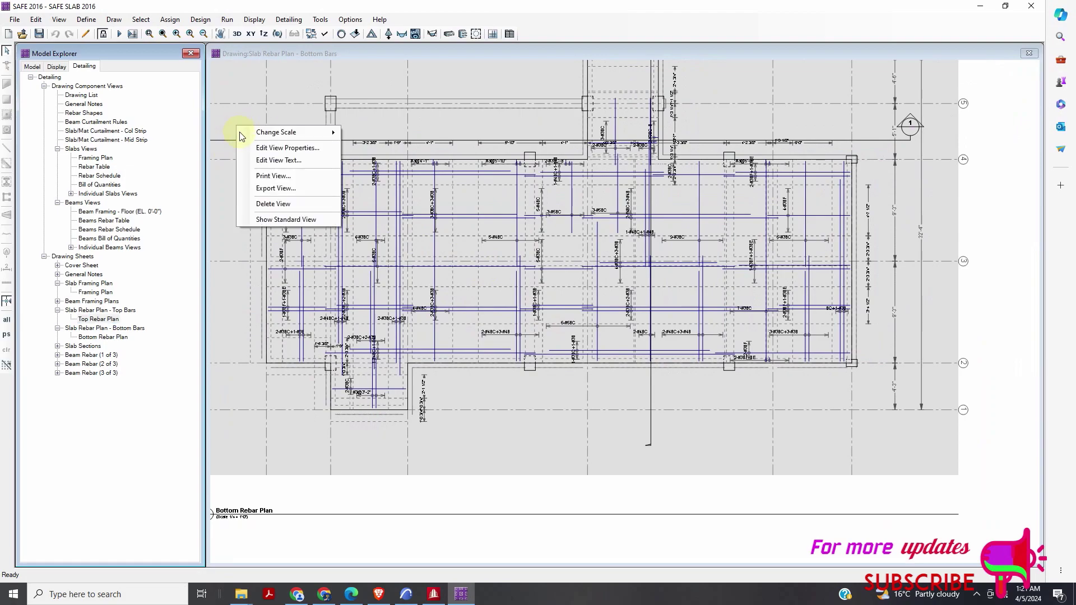
click(330, 234)
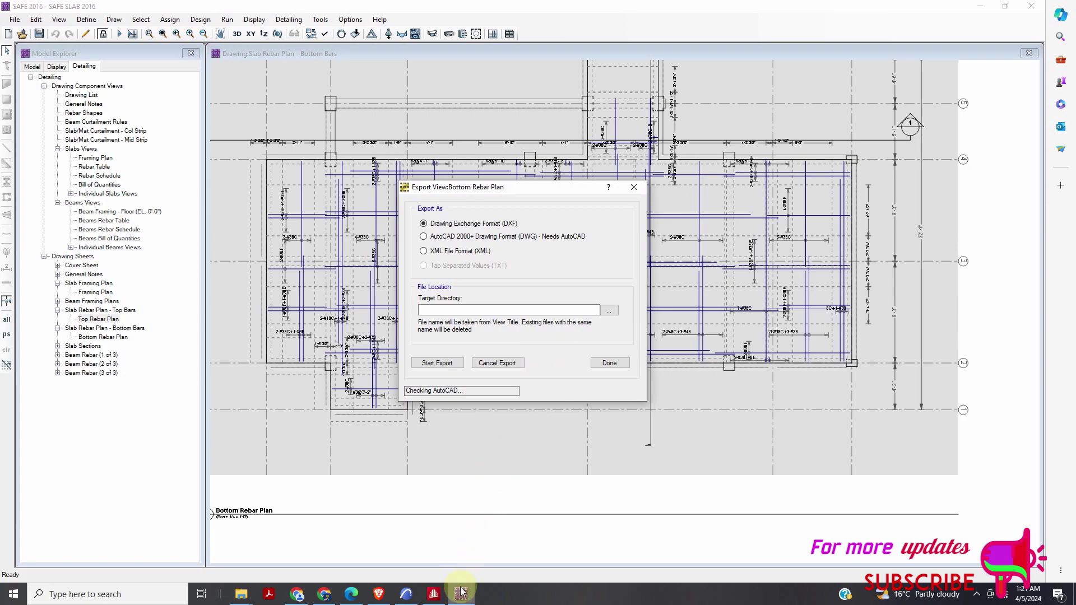
mouse_move(461, 591)
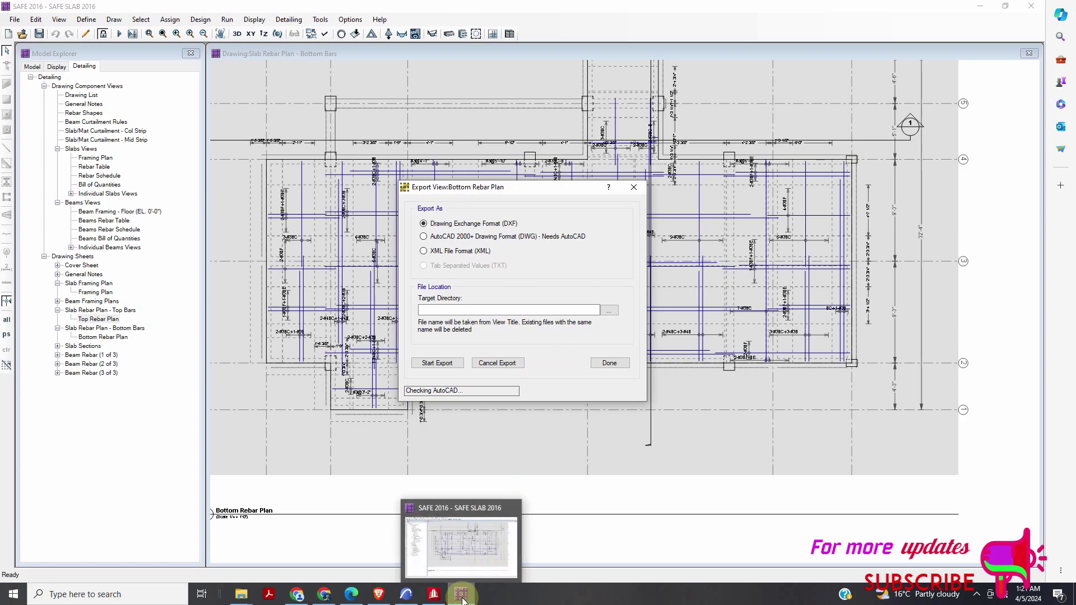
mouse_move(511, 503)
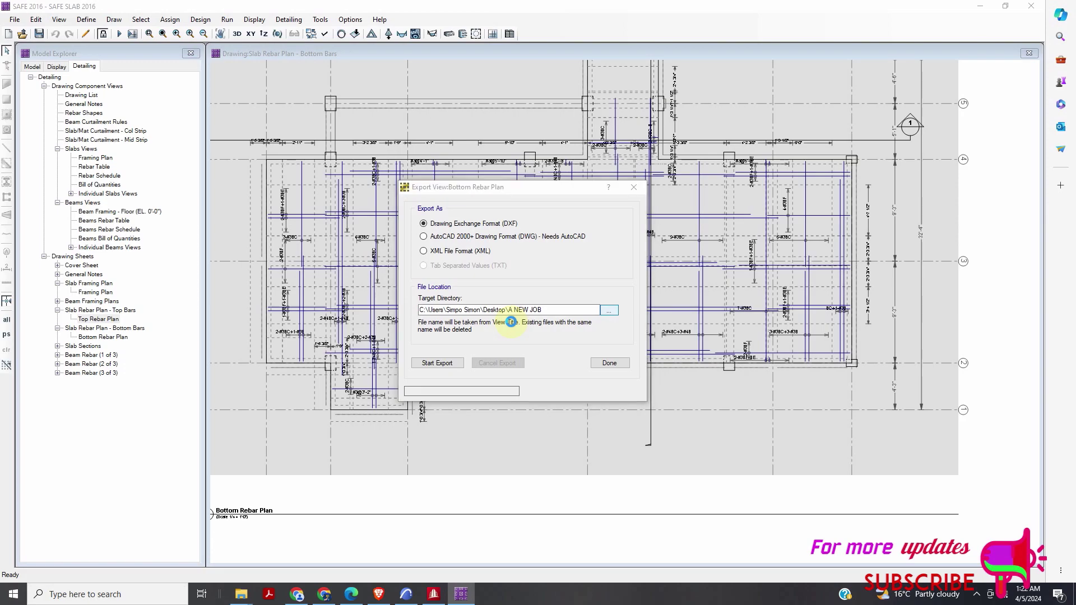
click(682, 438)
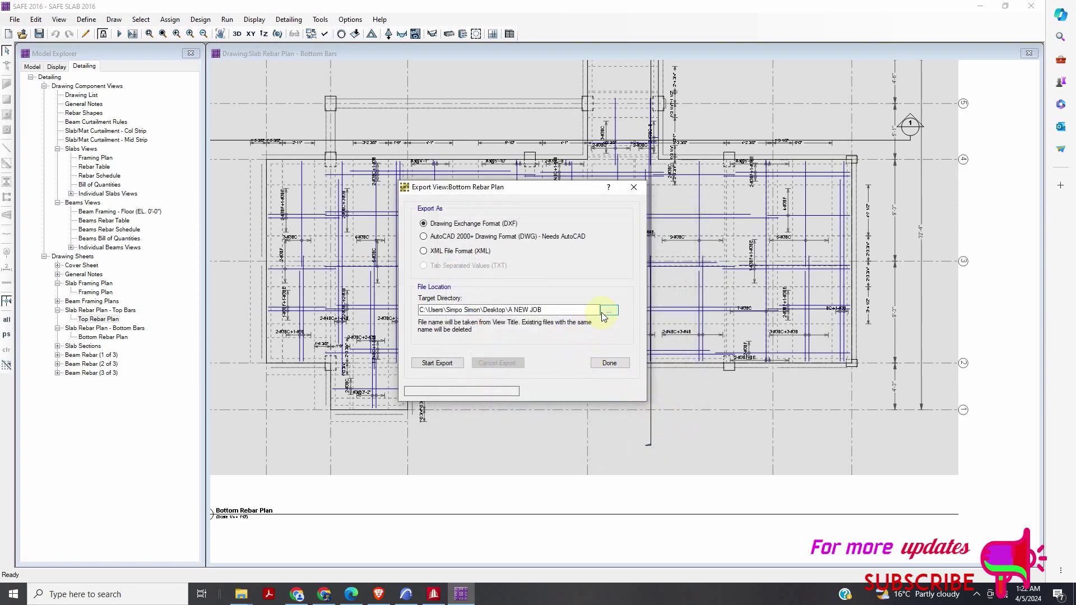
click(443, 364)
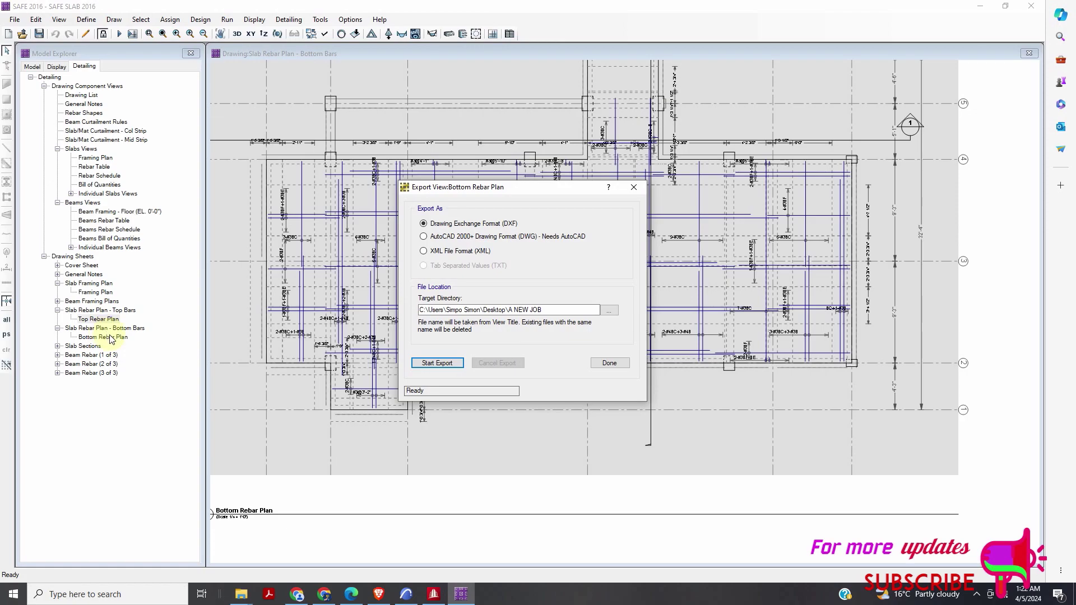
click(609, 362)
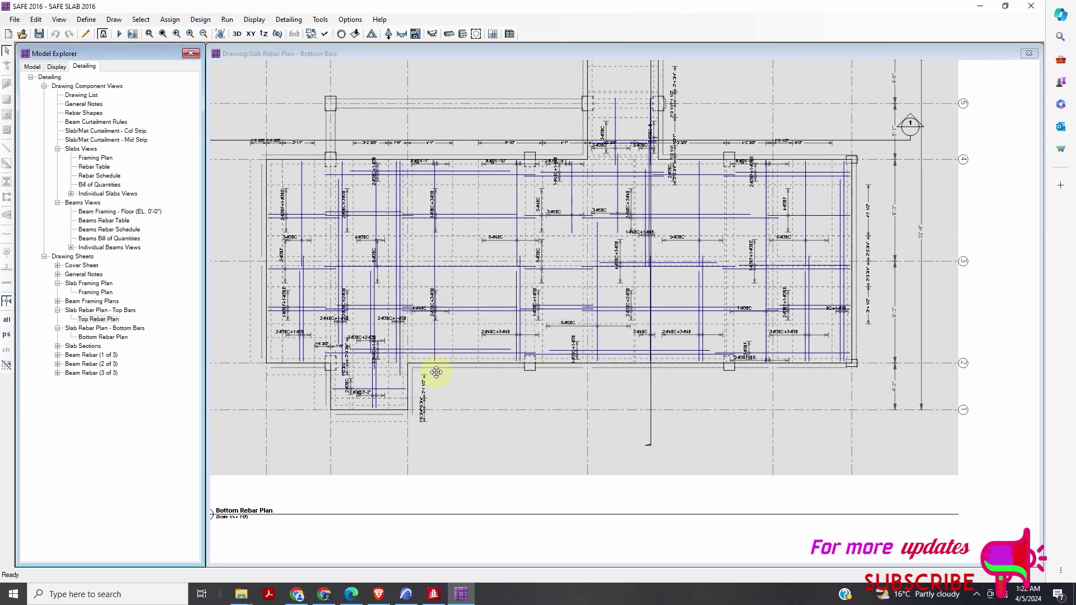
Open the Bottom Rebar Plan sheet and export it as DXF as well.
click(116, 337)
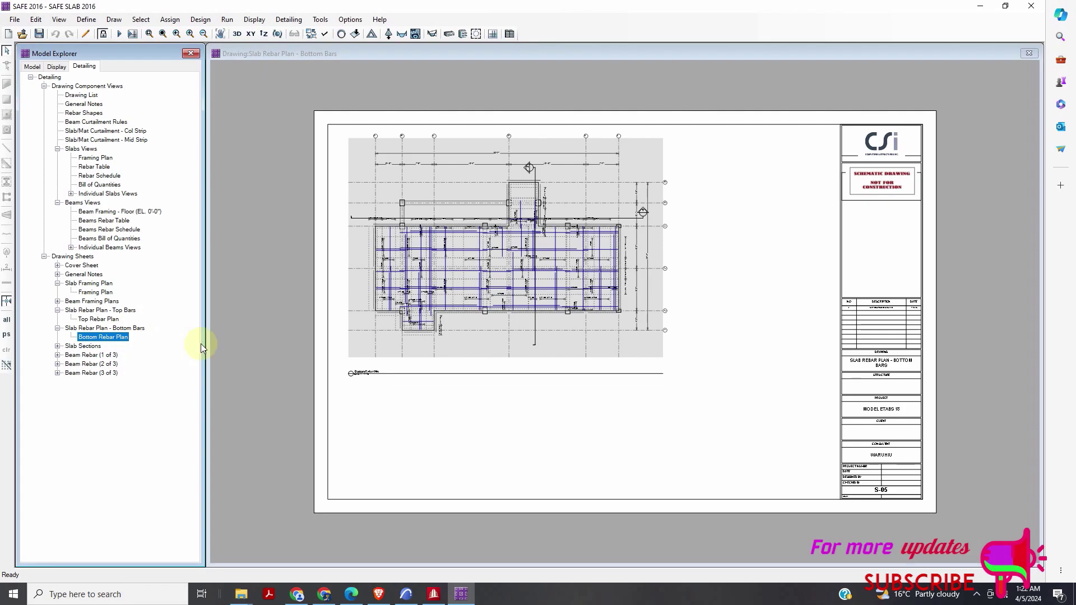
scroll(547, 228, up, 3)
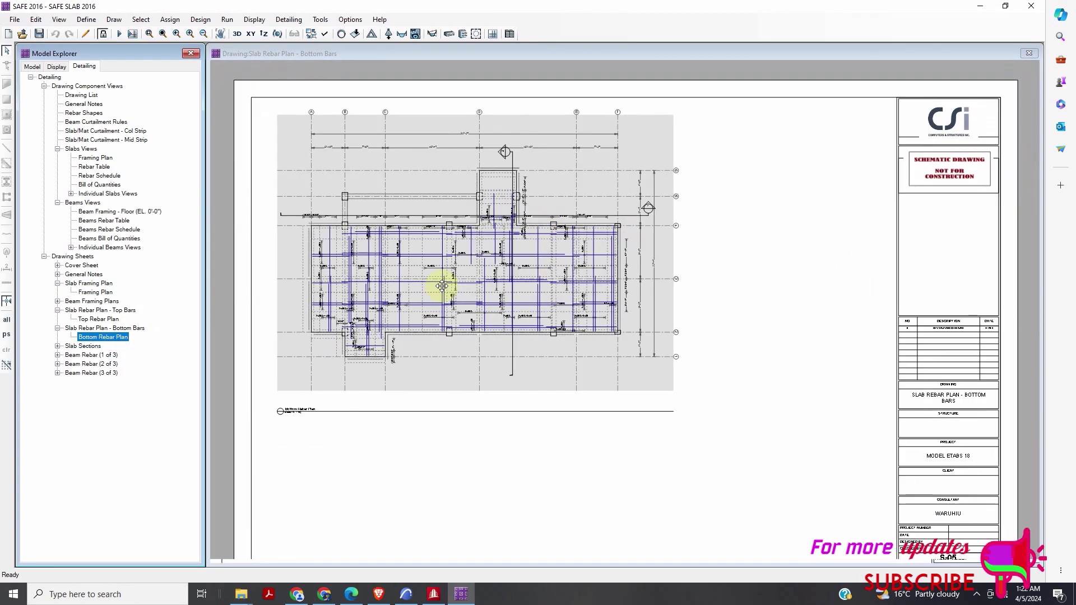
scroll(442, 286, up, 1)
scroll(403, 271, down, 1)
scroll(422, 271, up, 1)
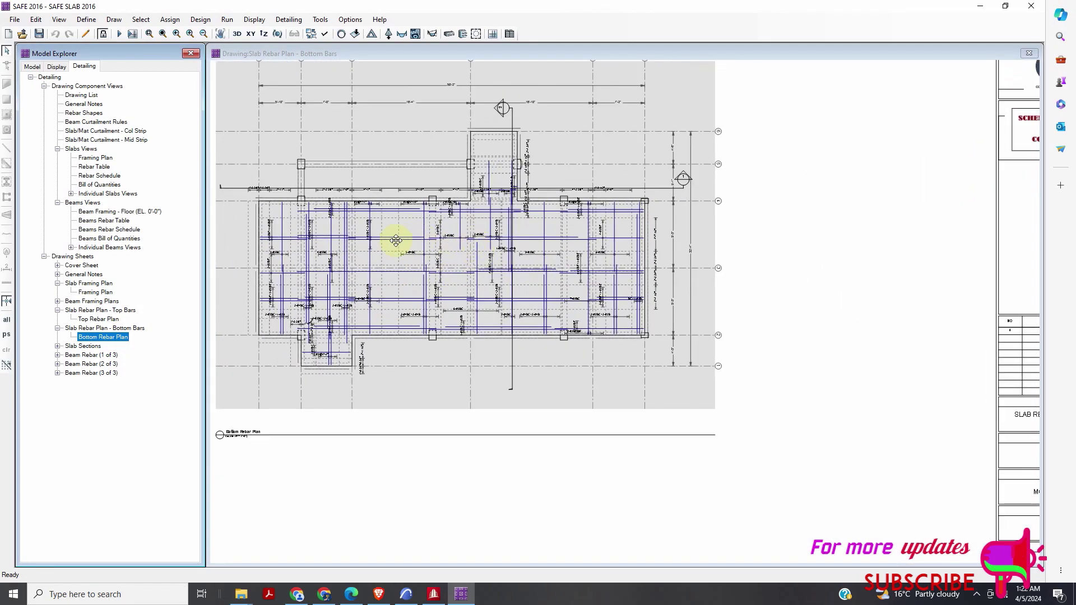
right_click(249, 294)
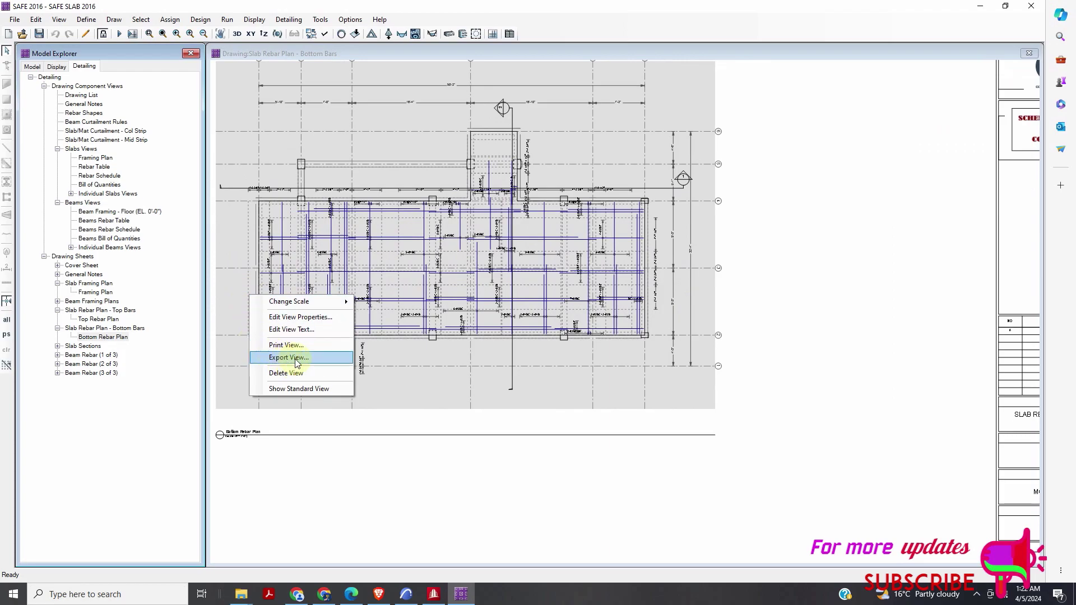
click(336, 357)
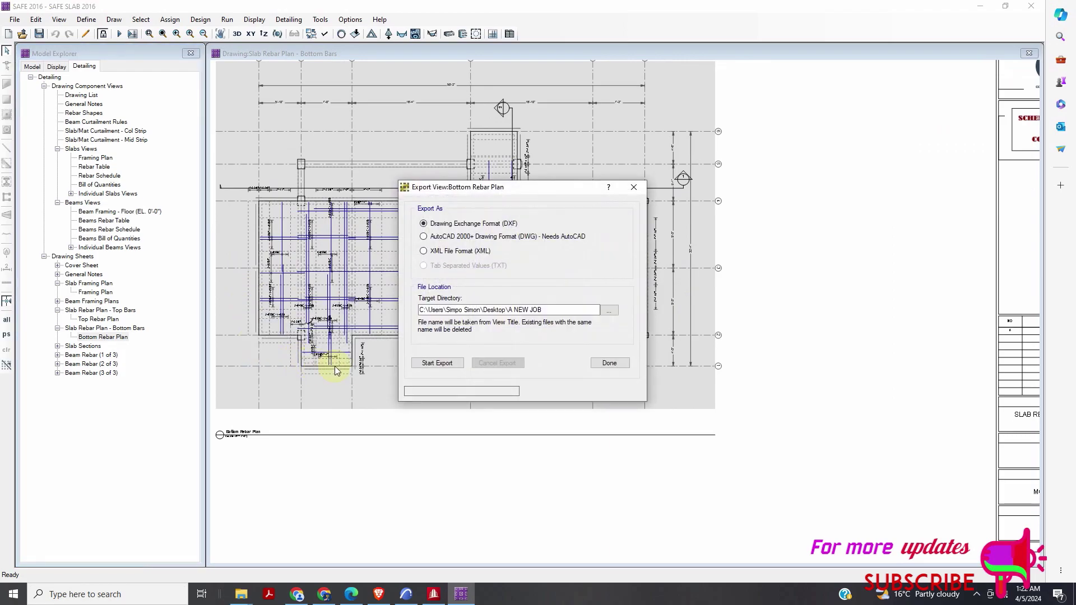
click(446, 365)
Open the Beam Rebar (1 of 3) sheet and zoom in on the CB1:Elevation detail.
click(611, 363)
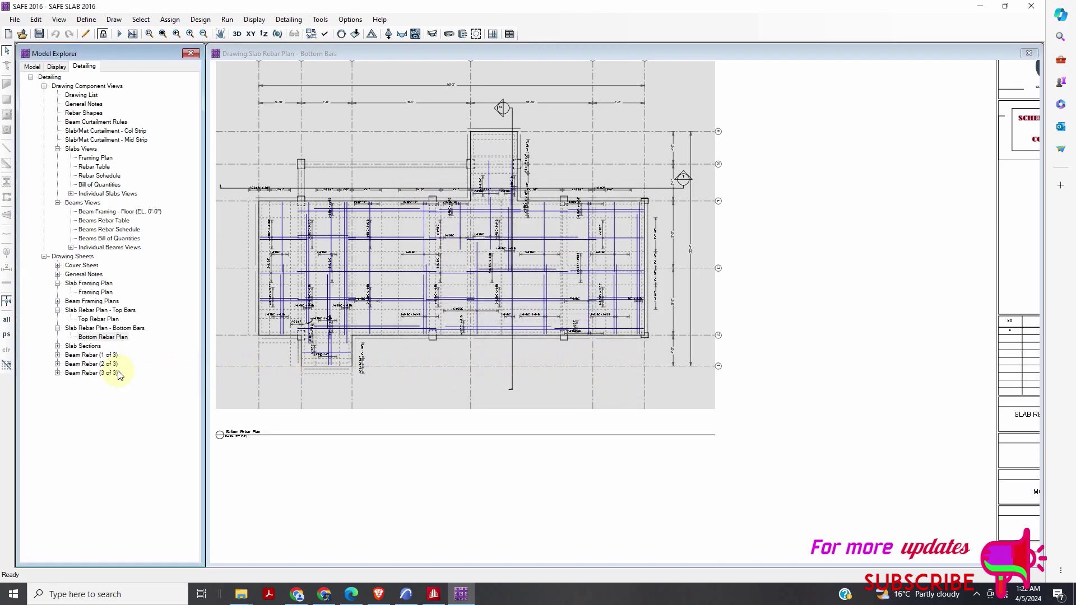
double_click(61, 355)
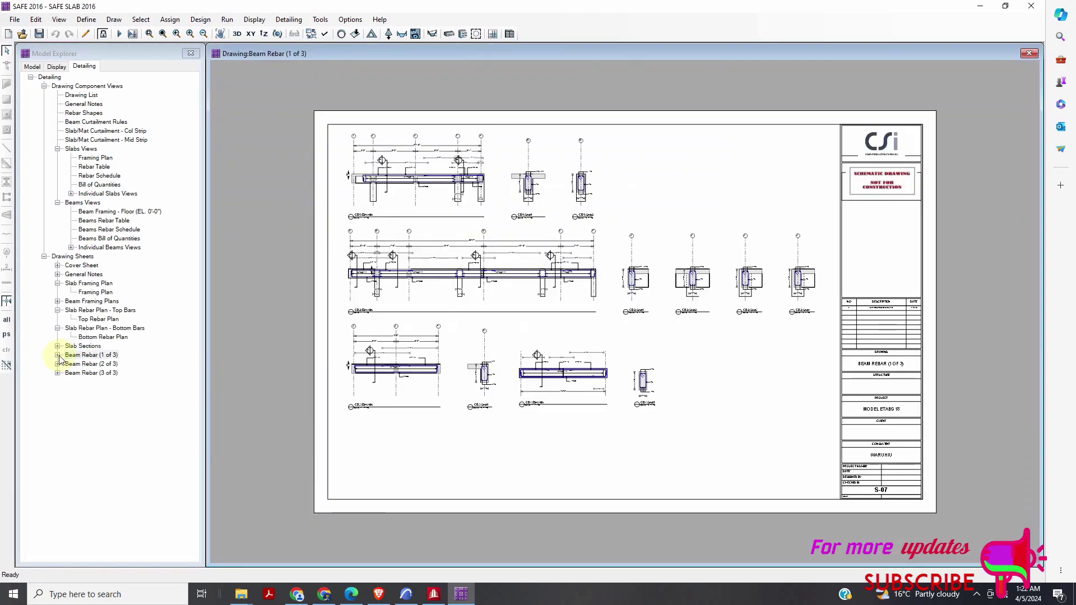
click(98, 364)
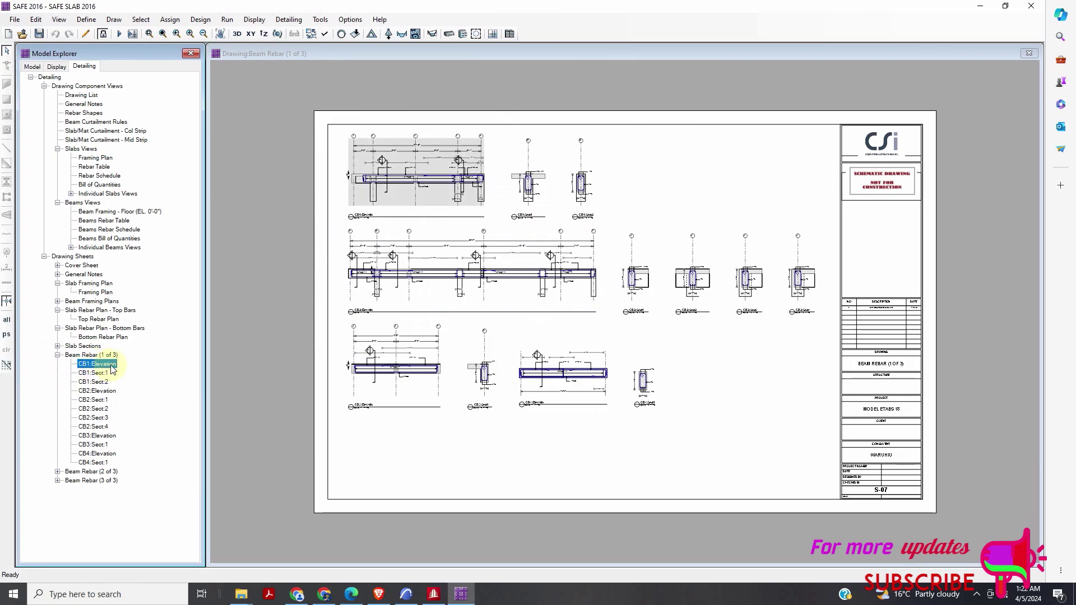
scroll(526, 185, up, 2)
scroll(542, 185, up, 2)
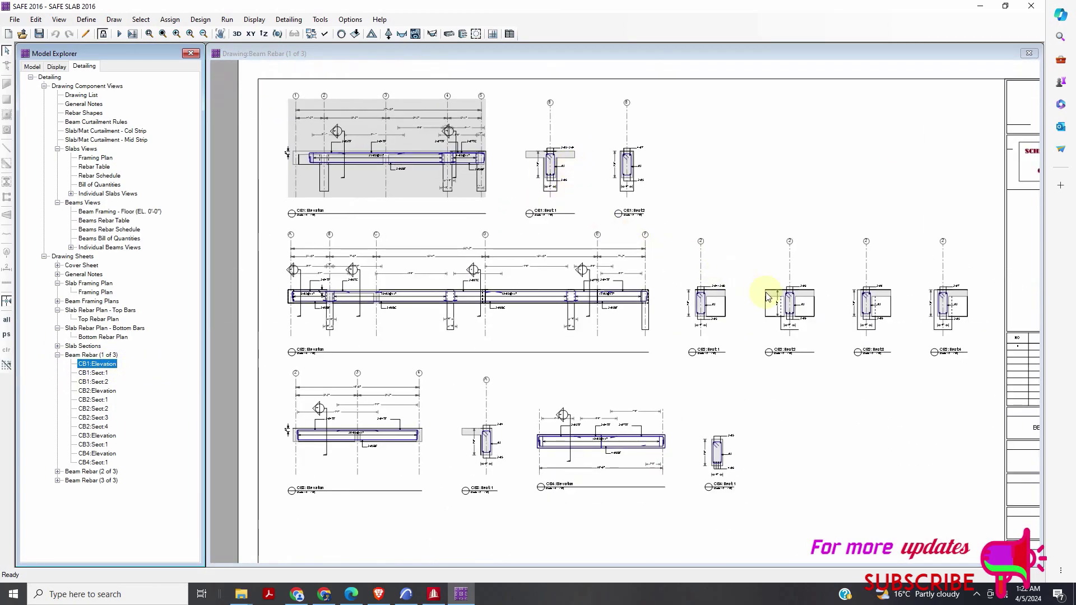
scroll(785, 308, up, 3)
scroll(786, 310, up, 2)
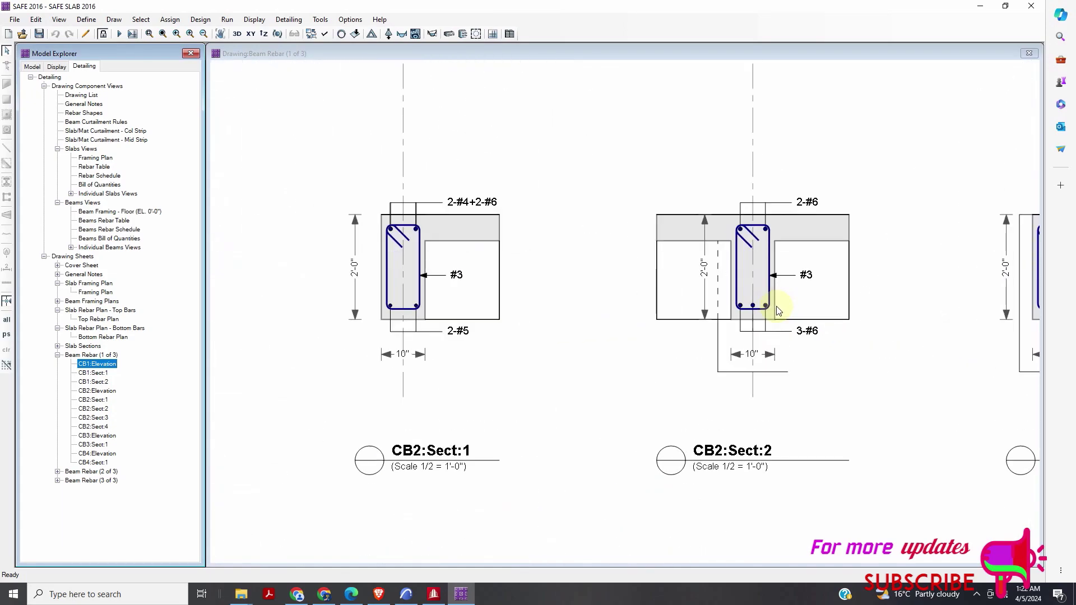
scroll(714, 248, down, 1)
scroll(624, 256, down, 4)
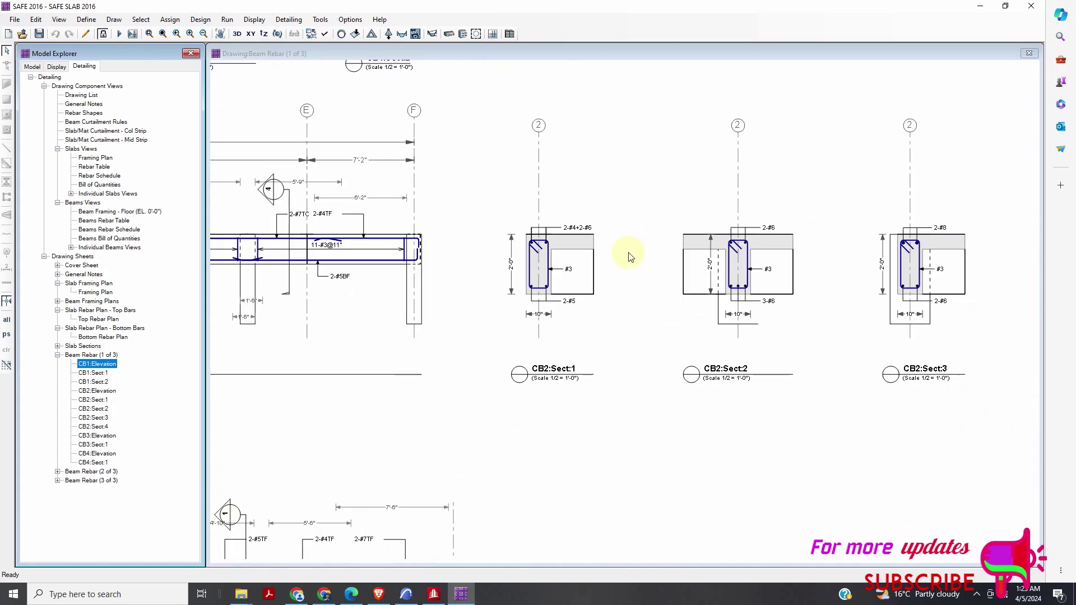
scroll(637, 271, down, 1)
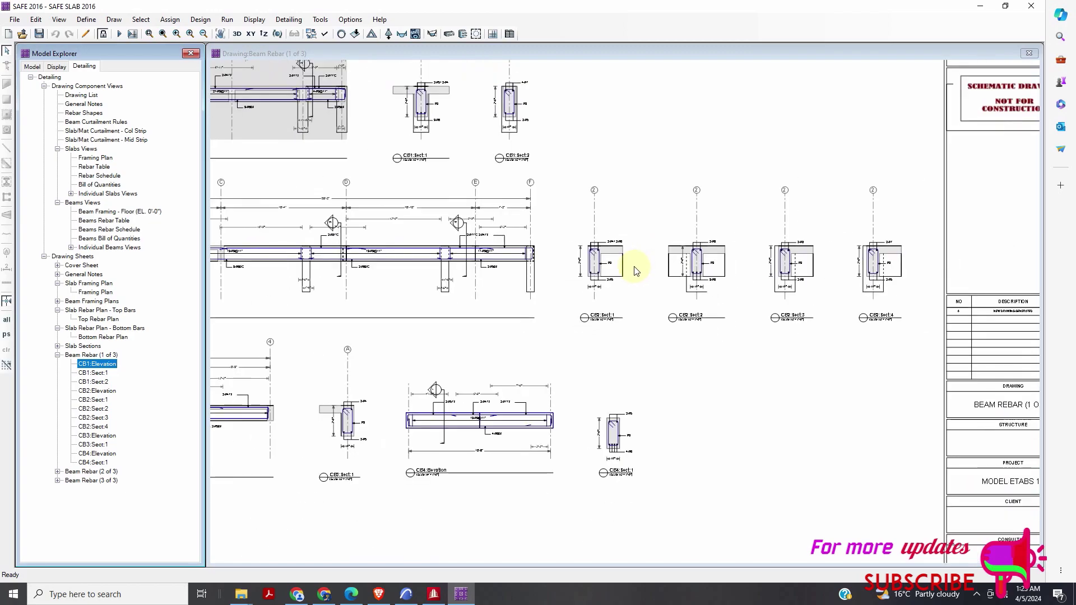
scroll(592, 293, down, 1)
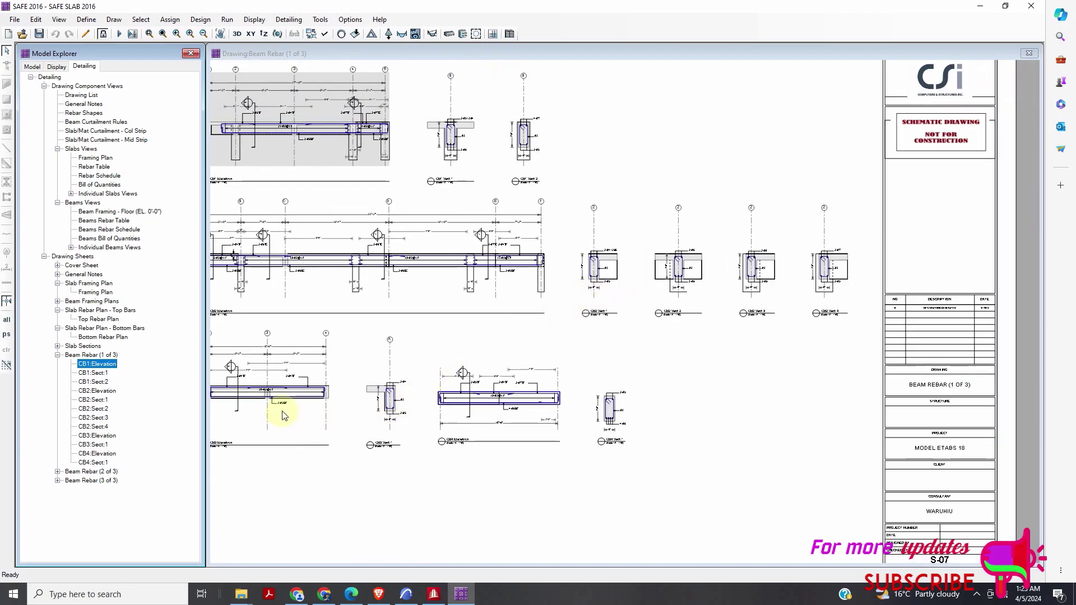
scroll(348, 408, up, 3)
scroll(617, 340, down, 4)
scroll(637, 377, down, 1)
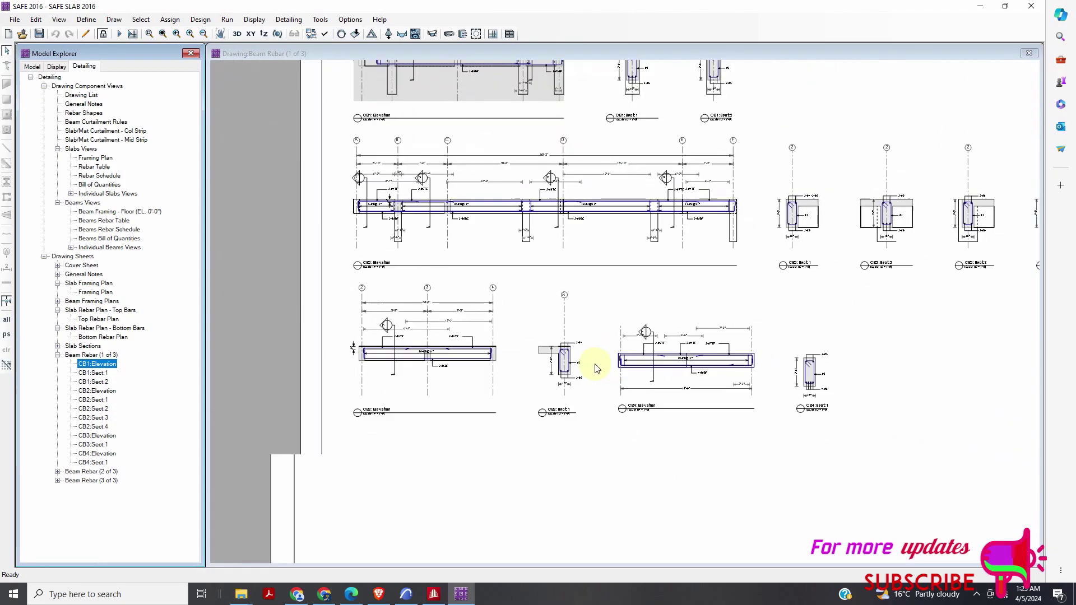
scroll(913, 242, up, 5)
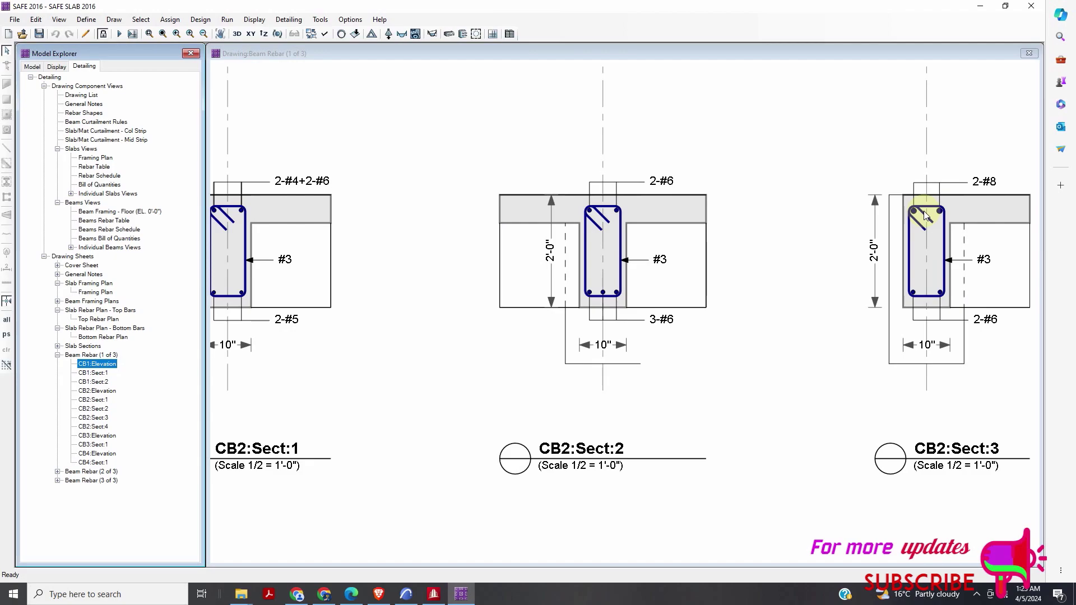
scroll(925, 216, down, 1)
scroll(923, 211, down, 4)
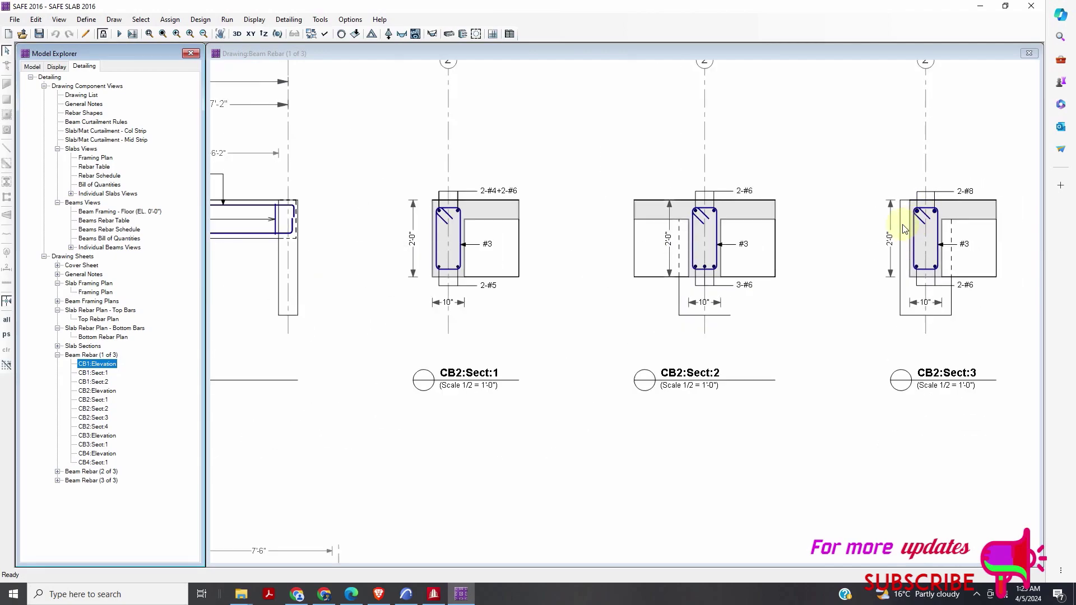
scroll(752, 264, down, 4)
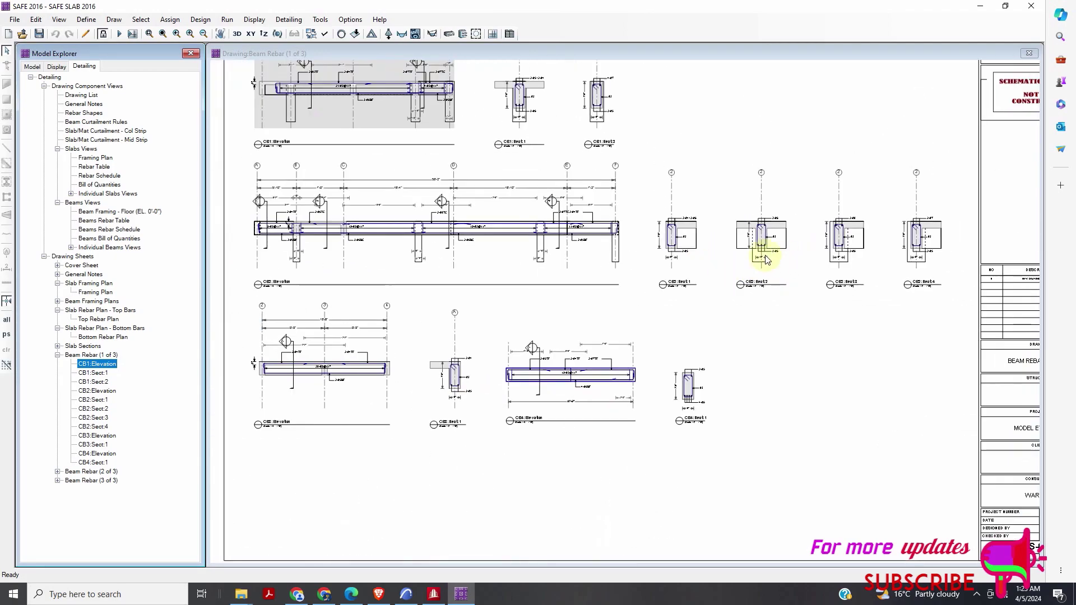
Select and zoom in on the CB1:Sect:1 cross-section.
click(93, 373)
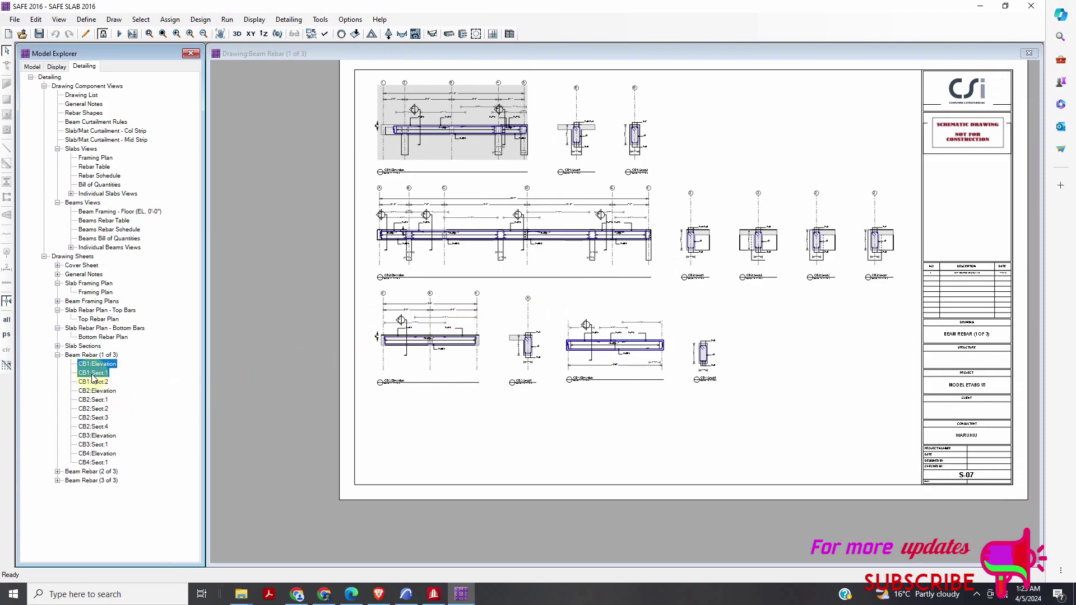
scroll(687, 261, up, 5)
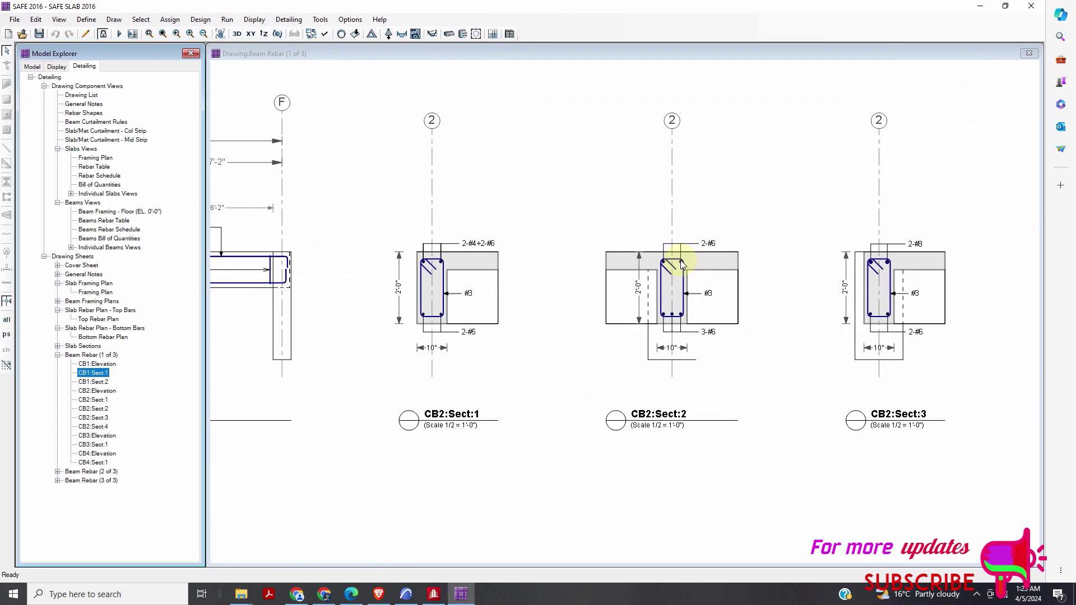
scroll(691, 258, down, 2)
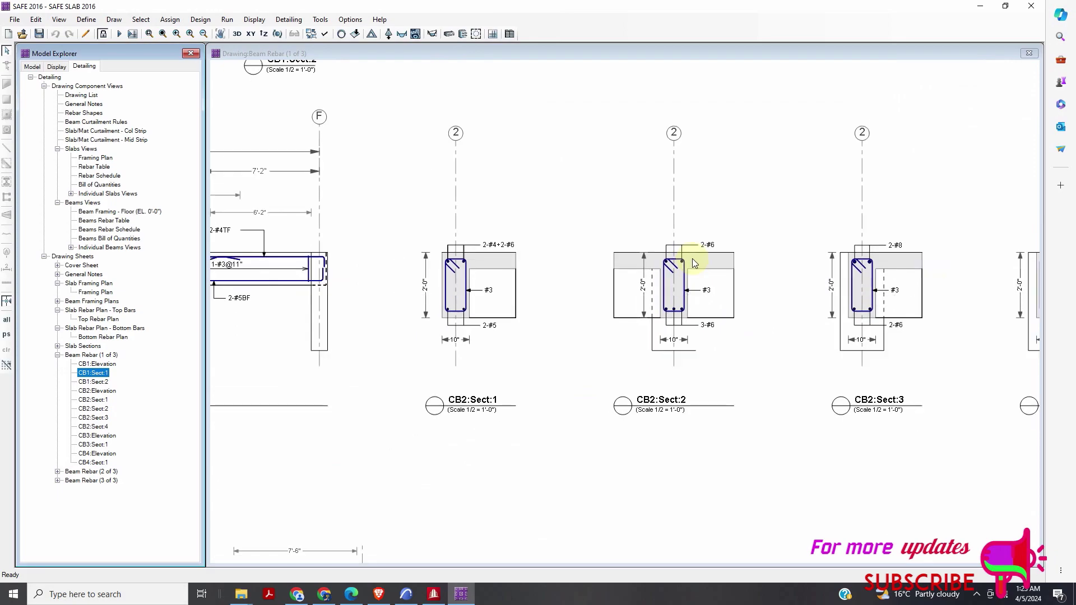
scroll(695, 264, down, 5)
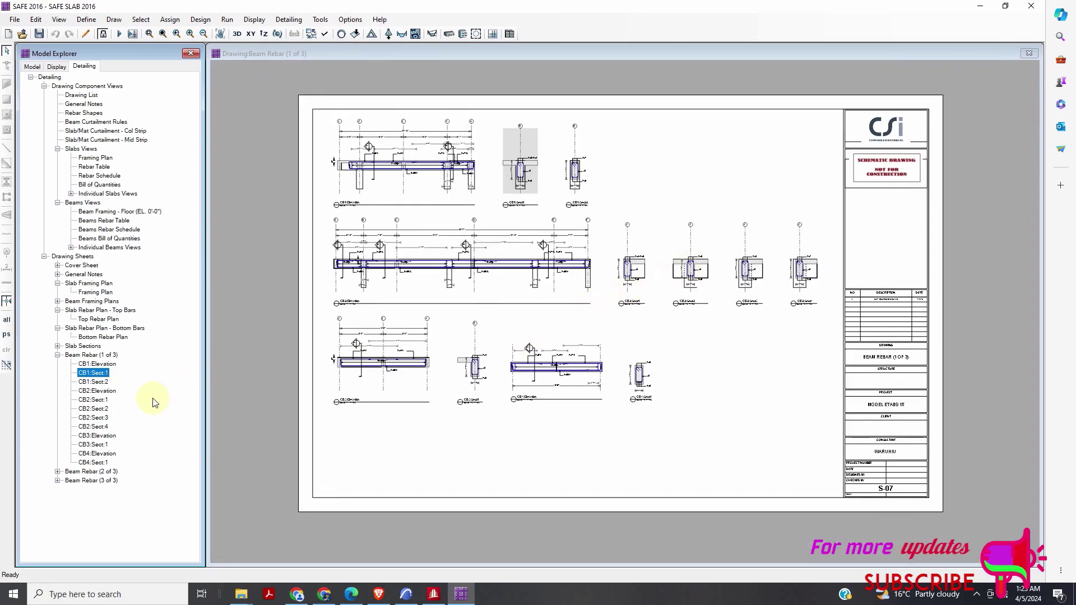
scroll(473, 367, up, 3)
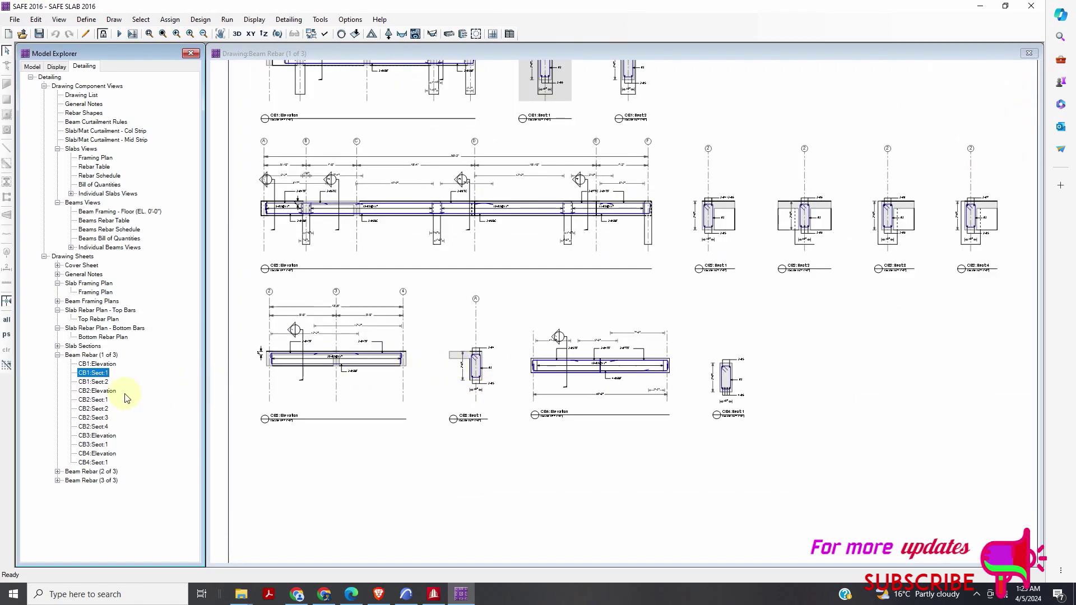
Jump to beam CB2's elevation and zoom in and out on its sections.
click(112, 391)
scroll(684, 234, up, 3)
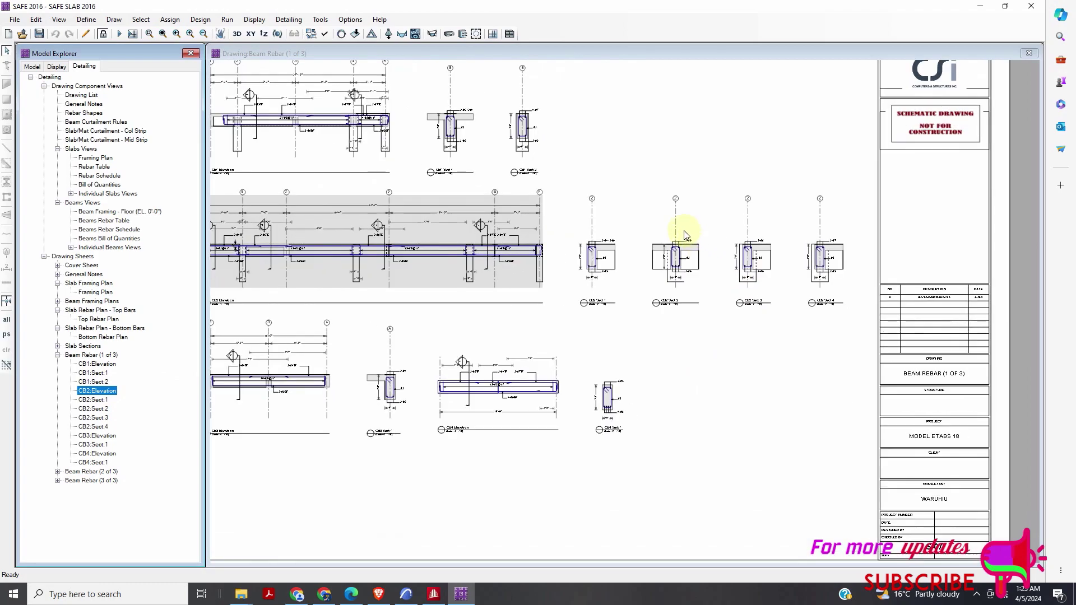
scroll(685, 235, up, 5)
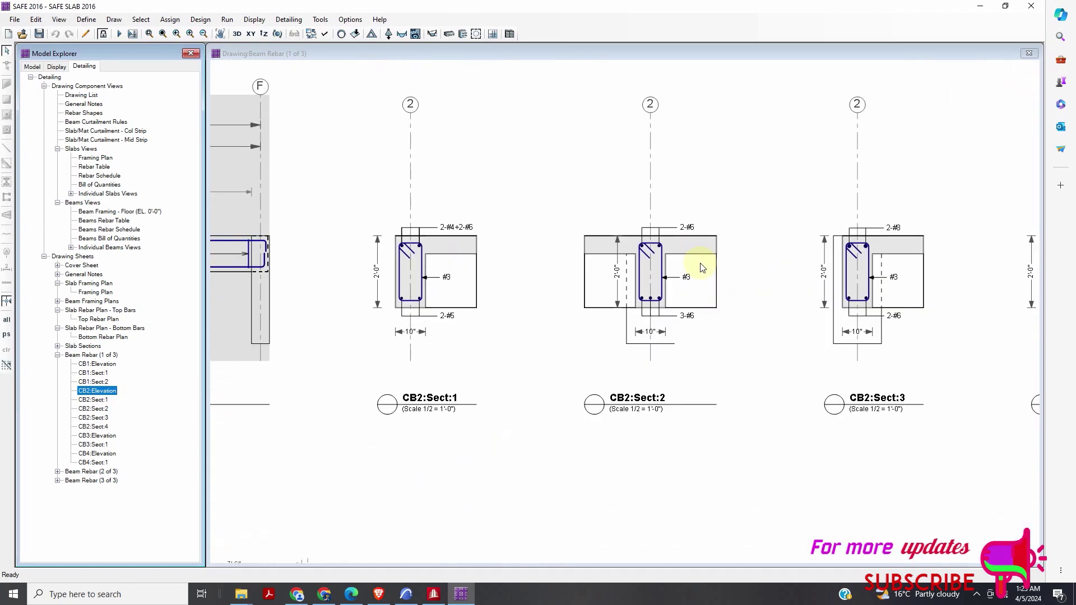
scroll(701, 268, up, 2)
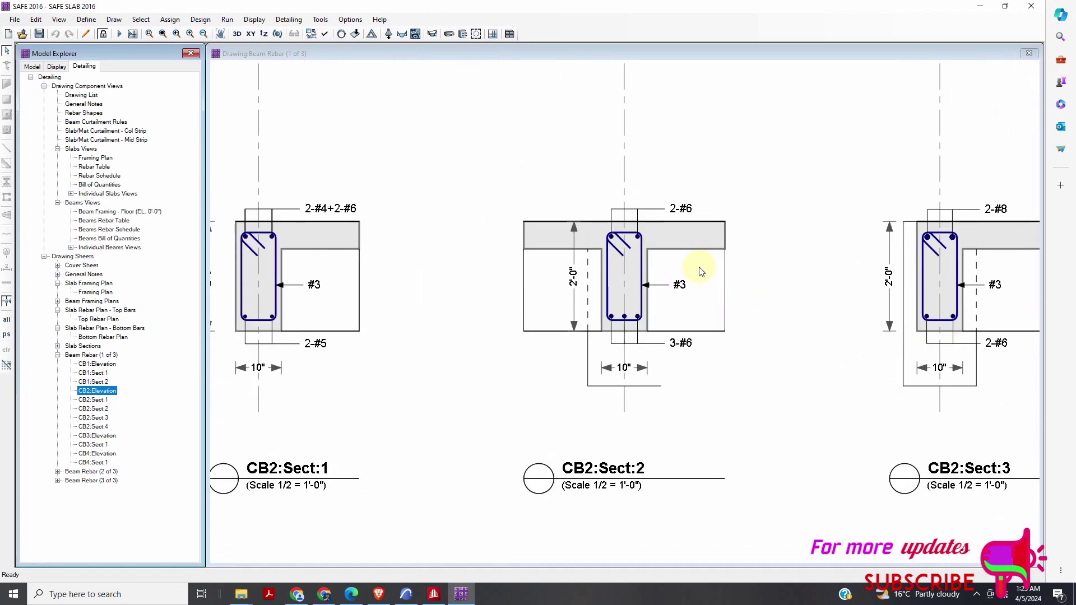
scroll(701, 272, down, 1)
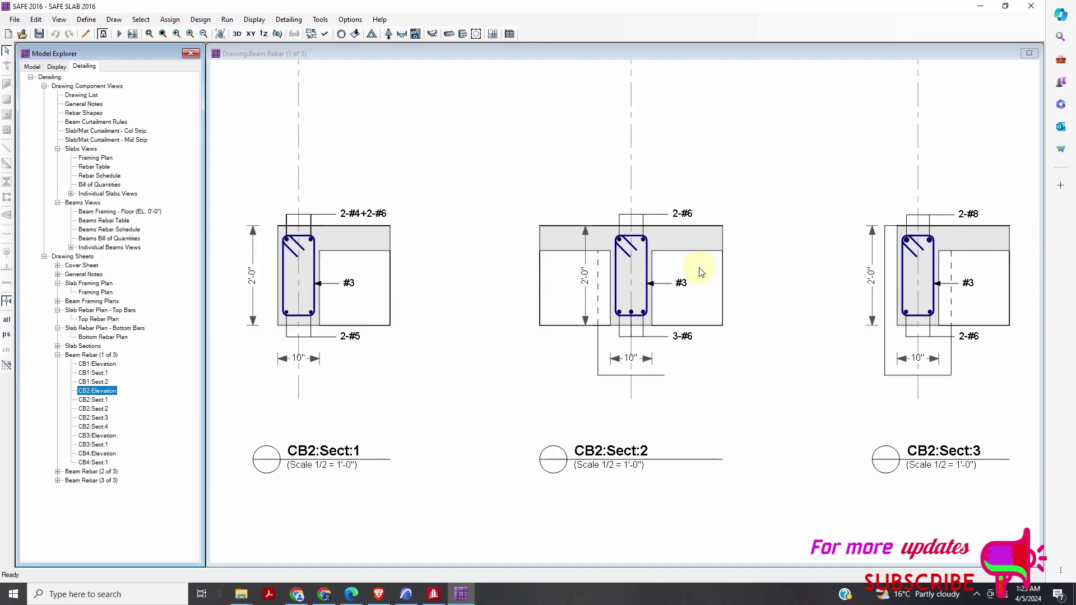
scroll(701, 272, down, 4)
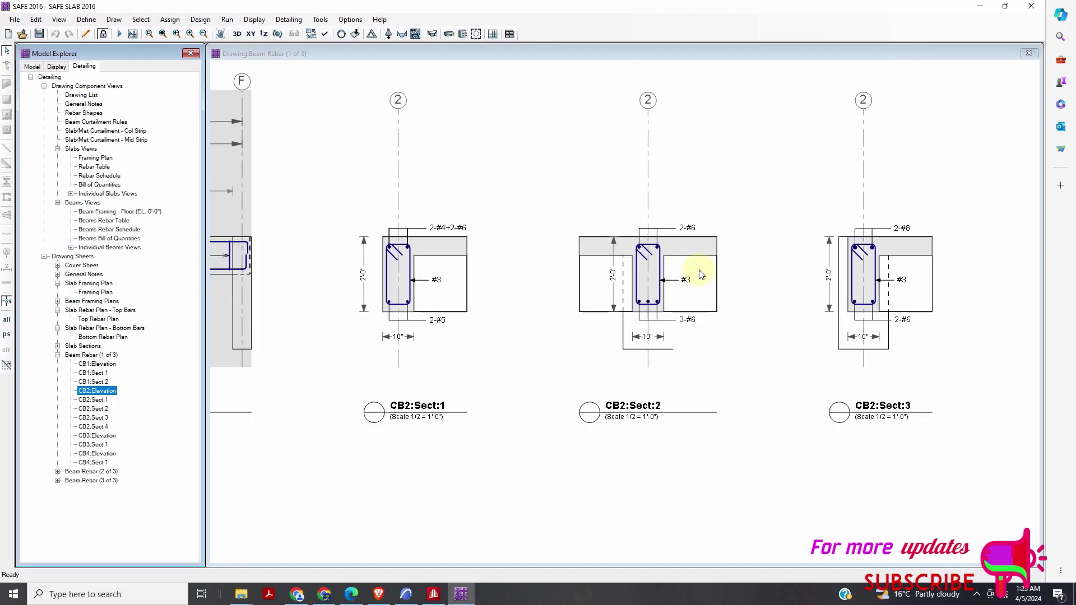
scroll(684, 274, down, 1)
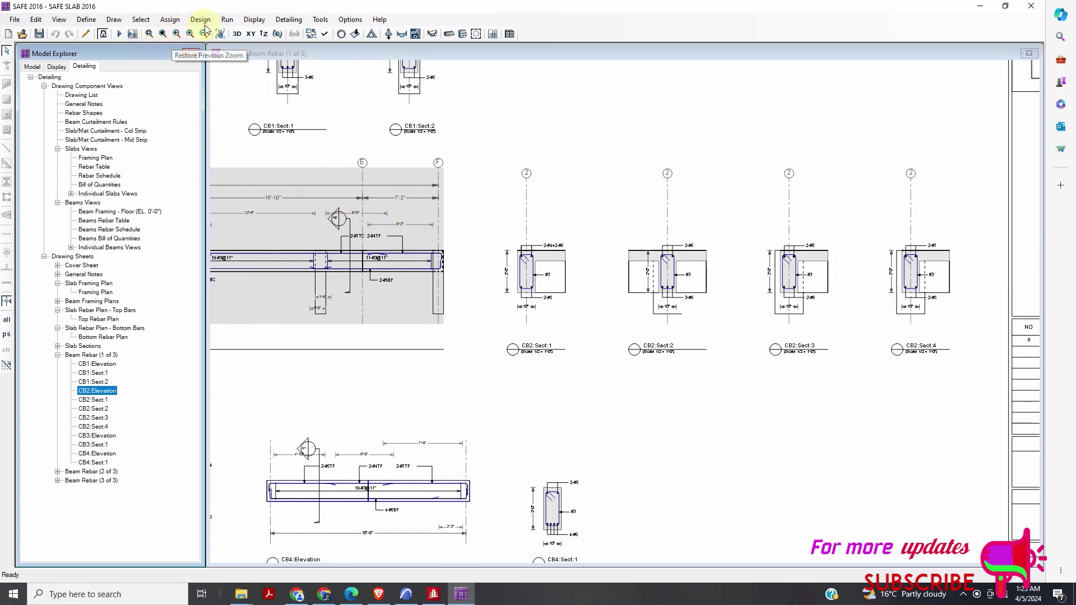
In Beam Reinforcing Preferences' Rebar Selection, set largest longitudinal bar #6 and preferred top bar #6.
click(284, 22)
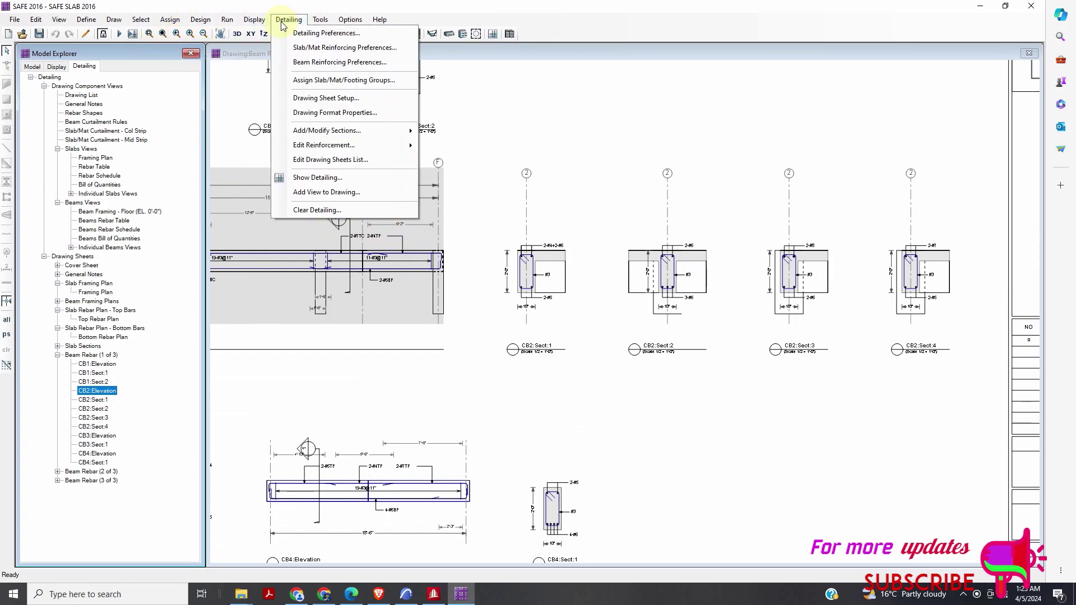
click(309, 62)
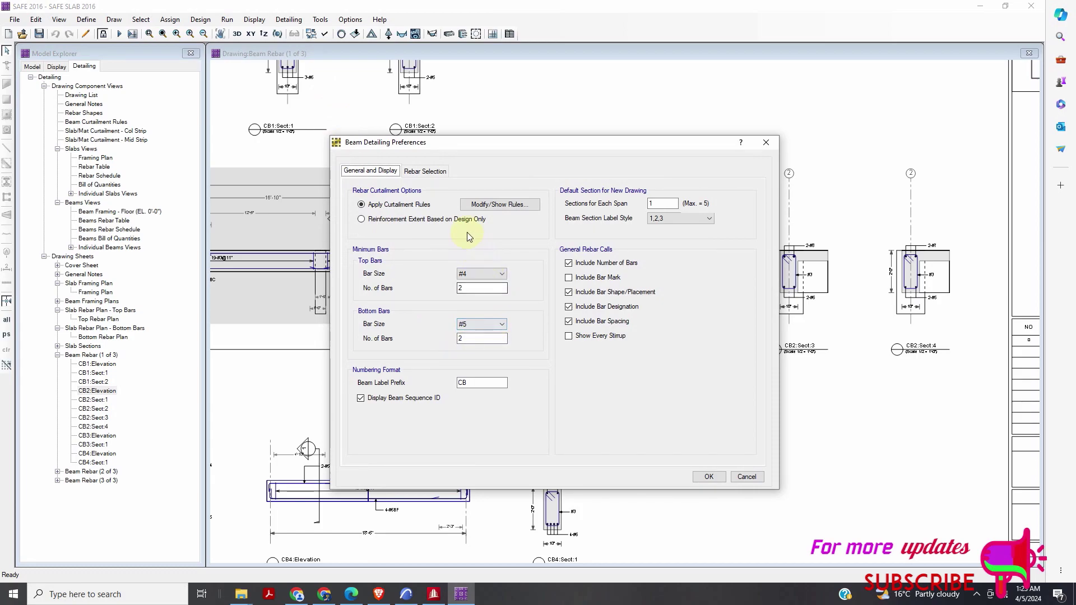
click(425, 171)
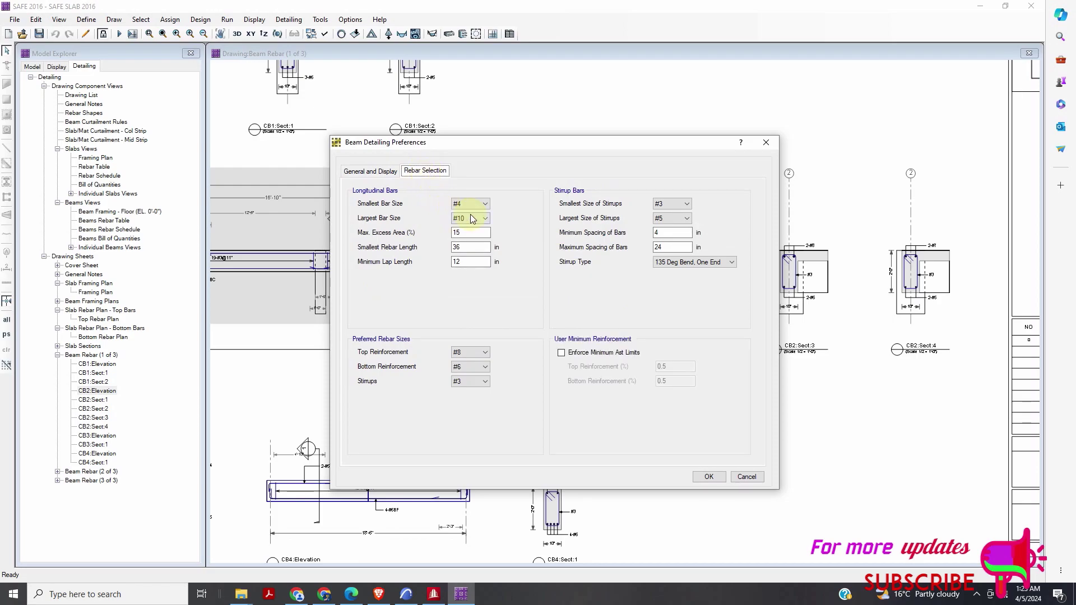
click(472, 218)
click(477, 258)
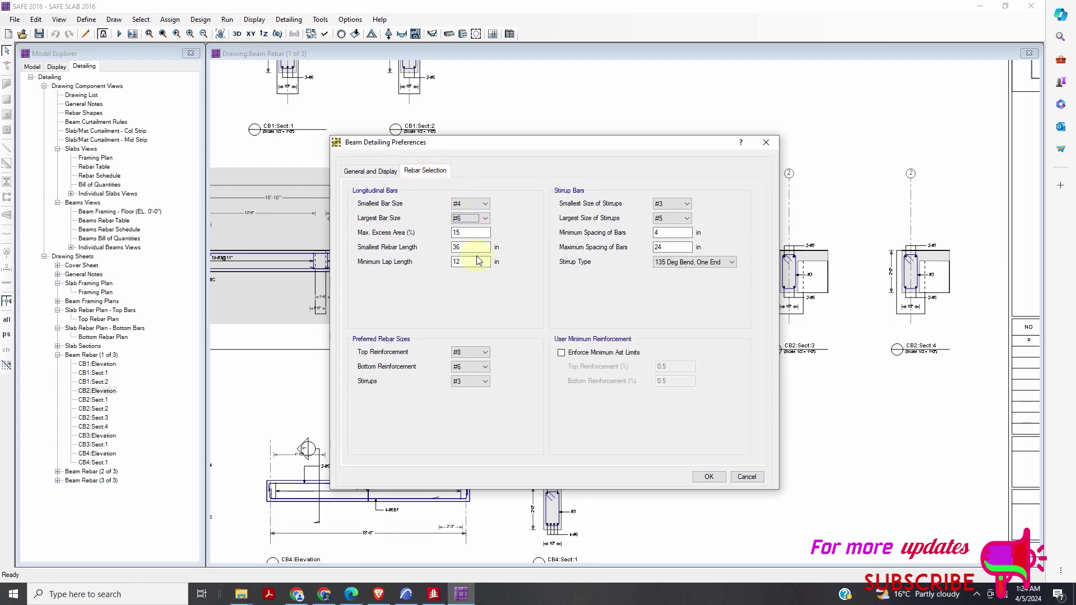
click(486, 353)
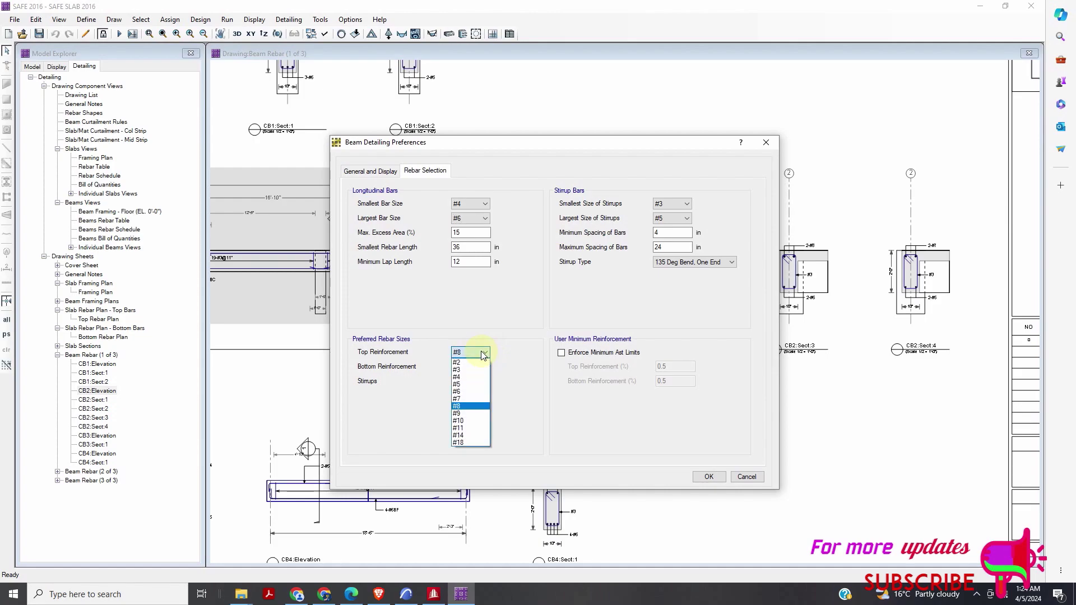
click(474, 392)
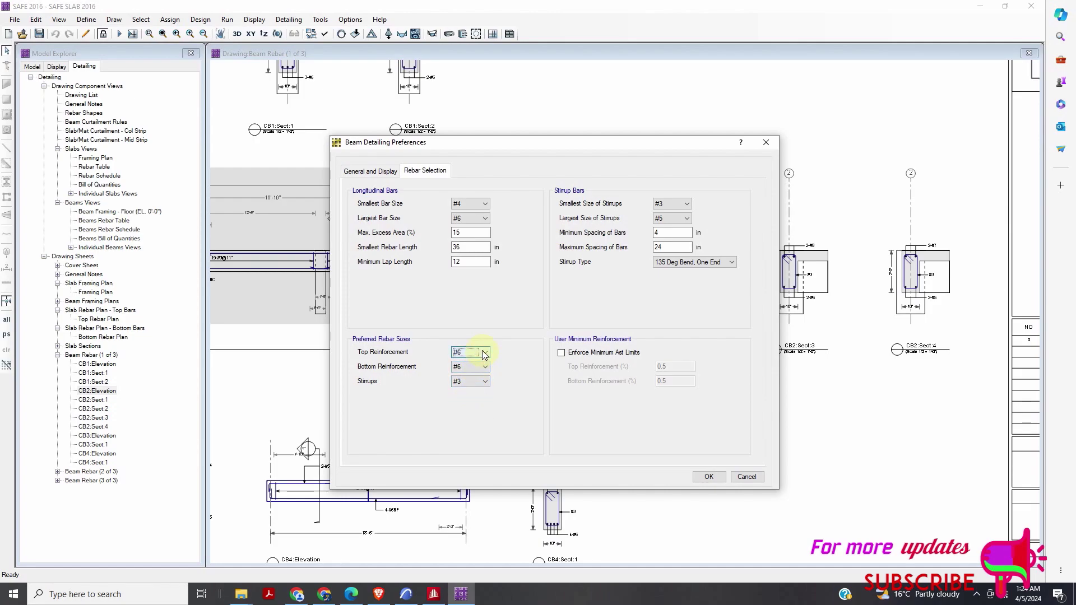
click(486, 353)
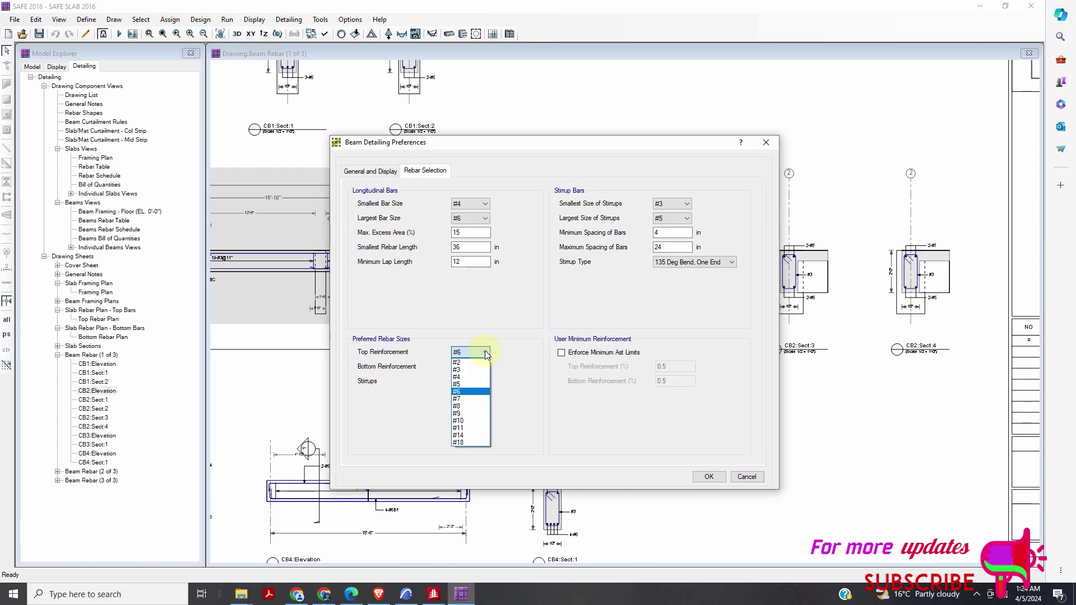
click(485, 352)
Set preferred bottom bar #6, largest stirrup #4 and smallest longitudinal bar #5, then apply.
click(485, 367)
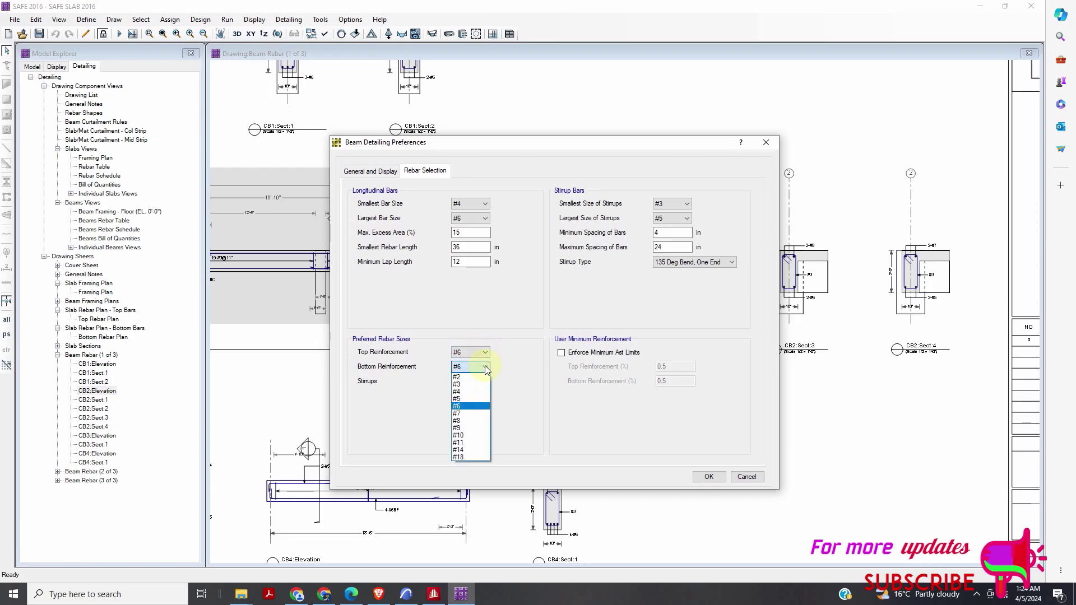
click(482, 406)
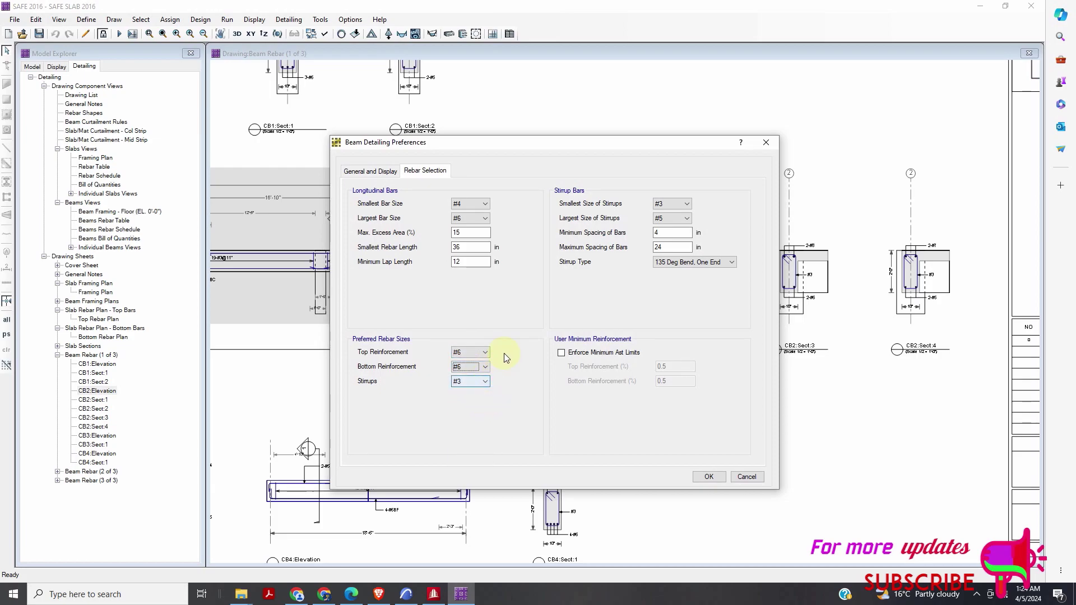
click(677, 219)
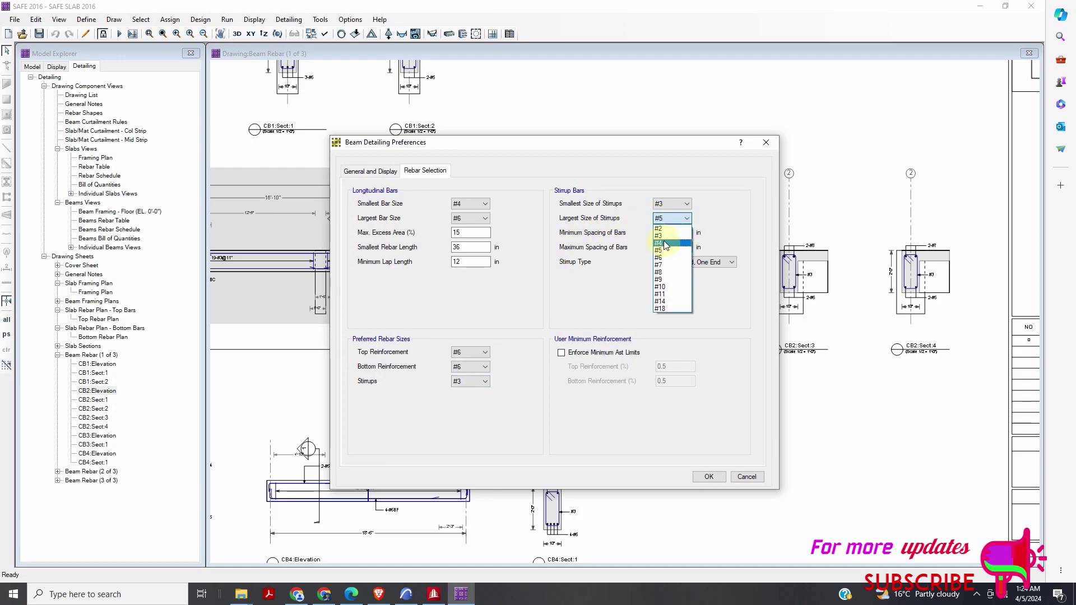
click(665, 244)
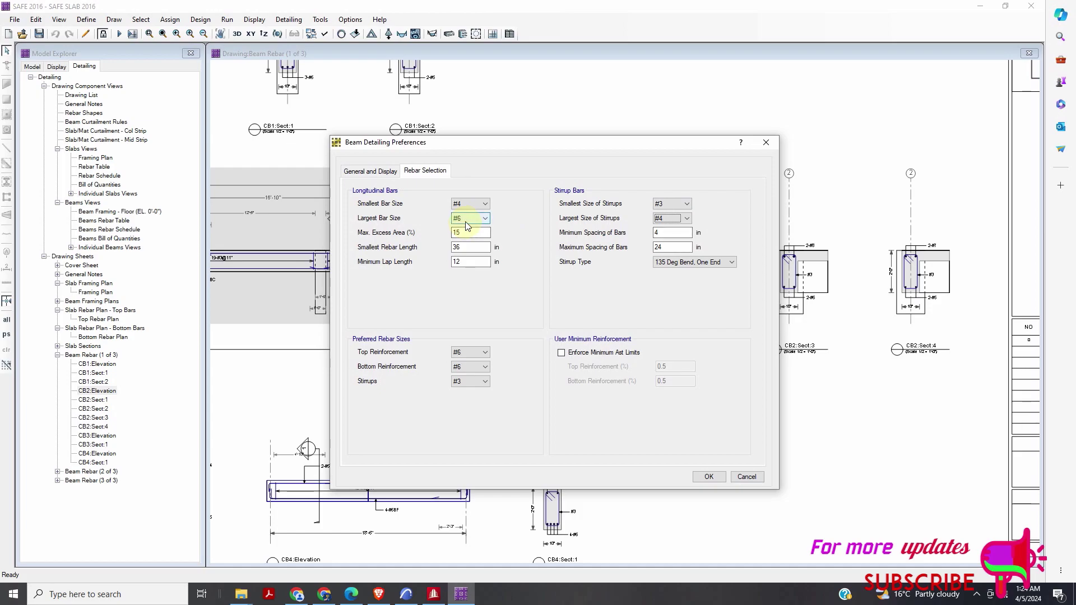
click(475, 204)
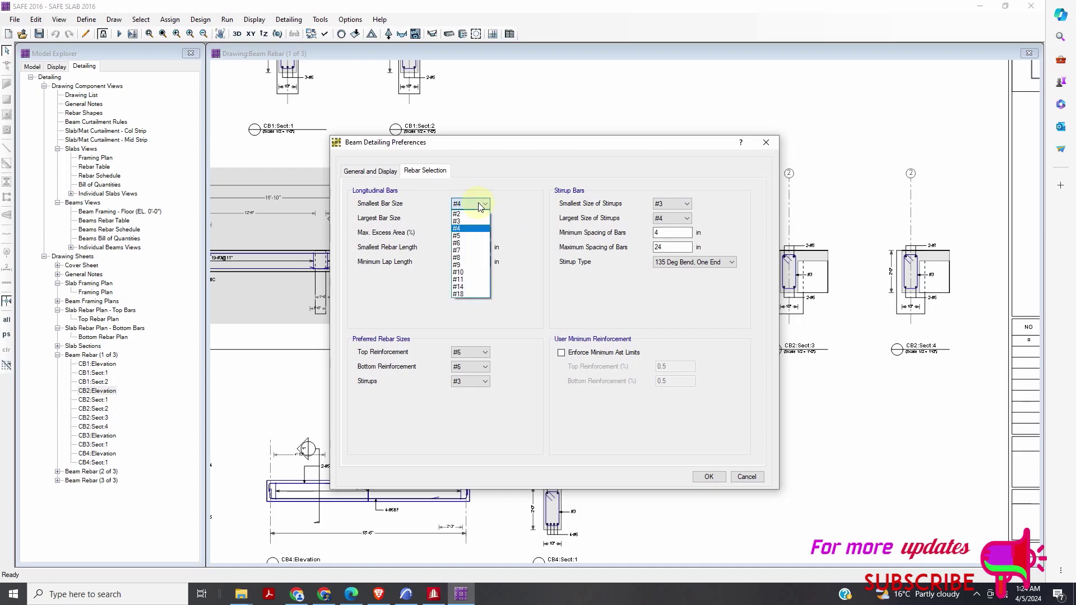
click(474, 230)
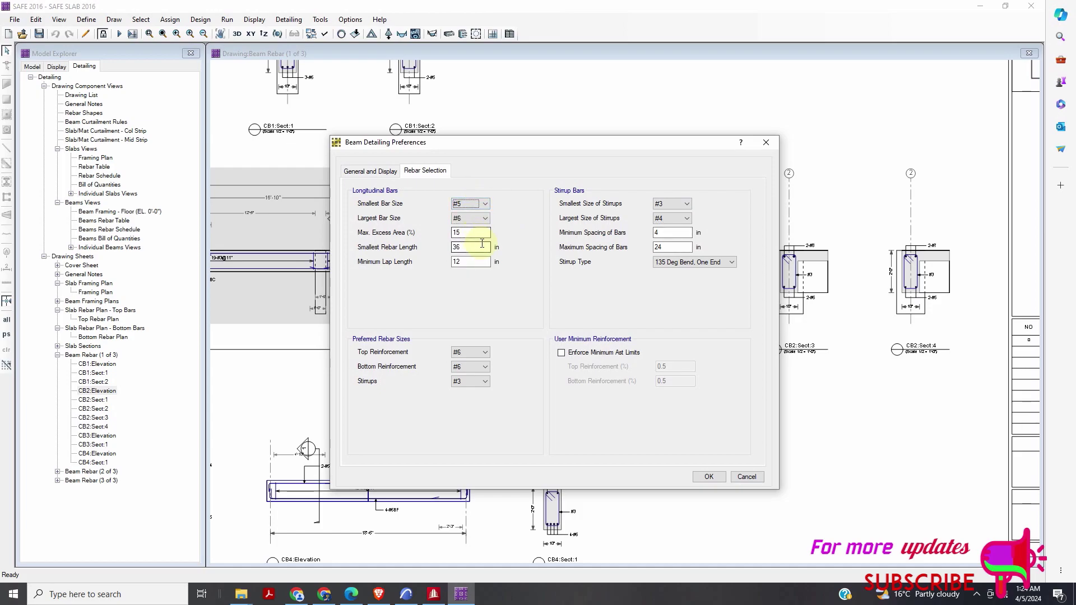
click(377, 173)
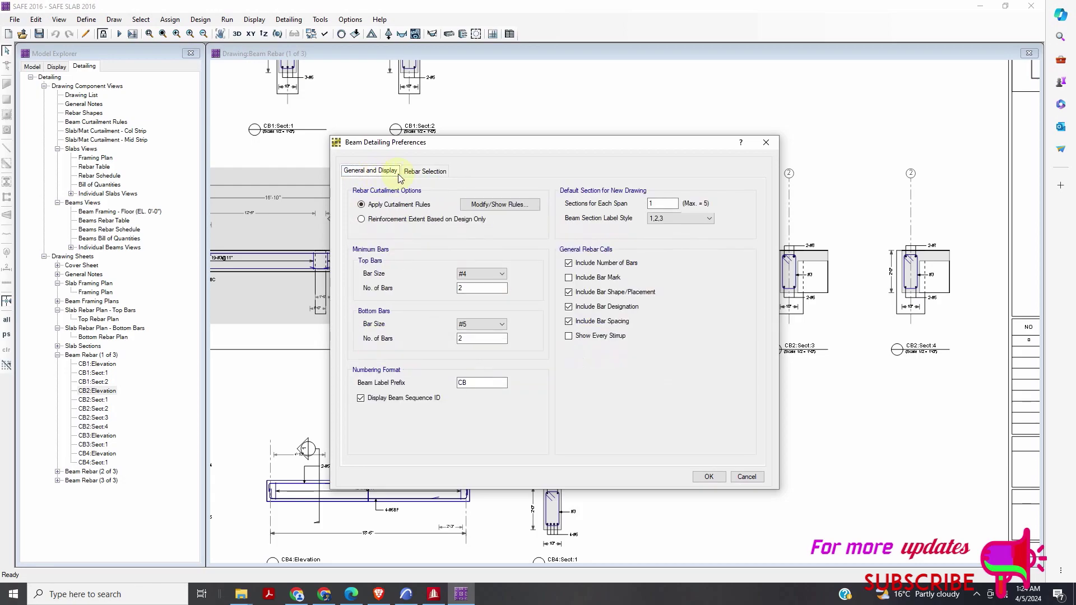
click(416, 174)
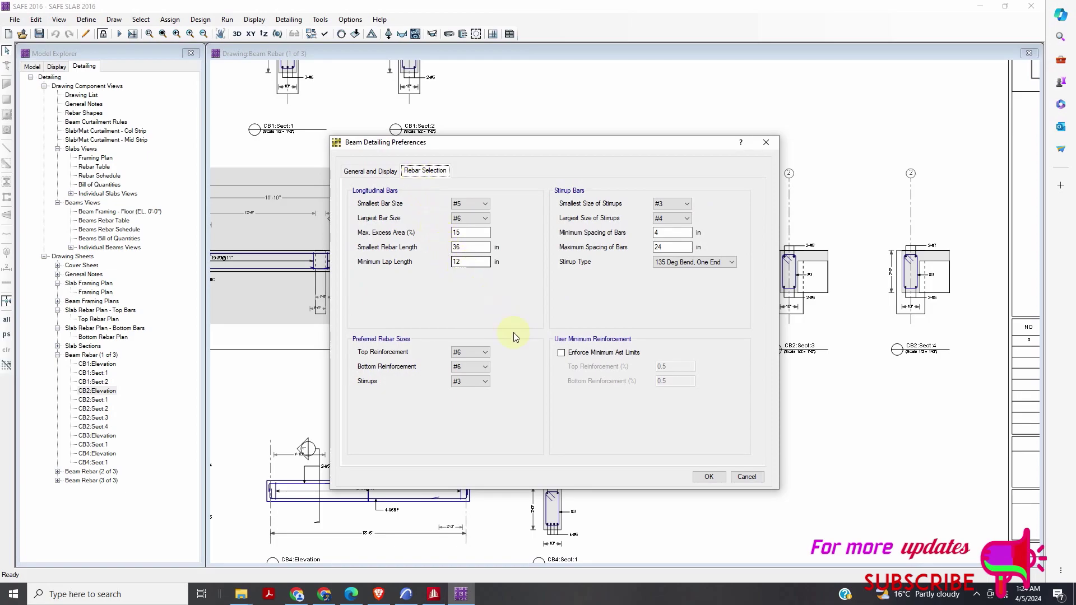
click(709, 477)
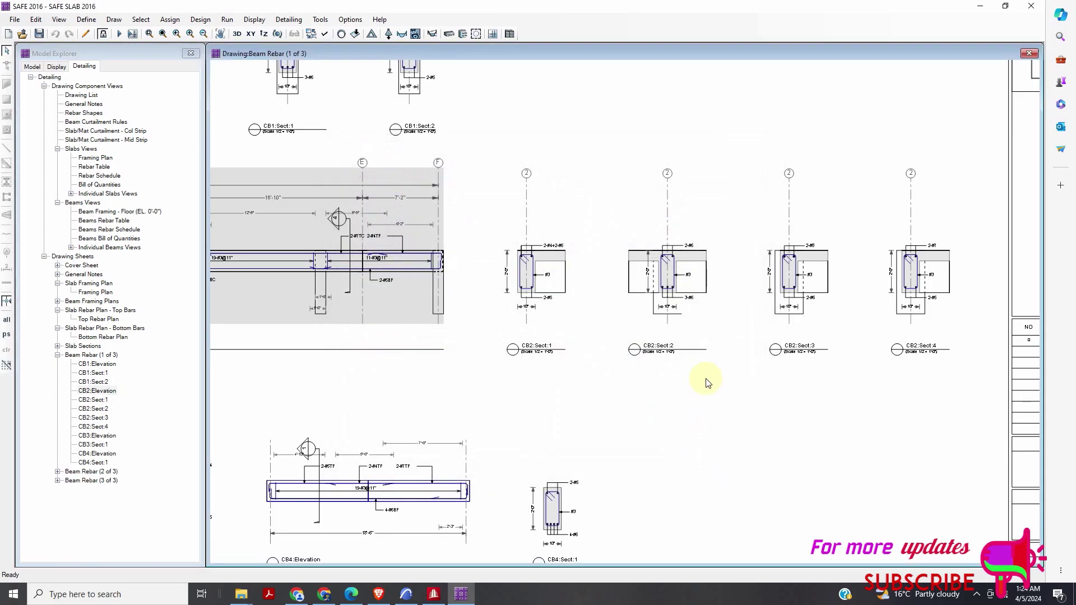
Unlock the model with the padlock and accept deleting the analysis and design results.
scroll(819, 258, up, 3)
scroll(653, 262, down, 3)
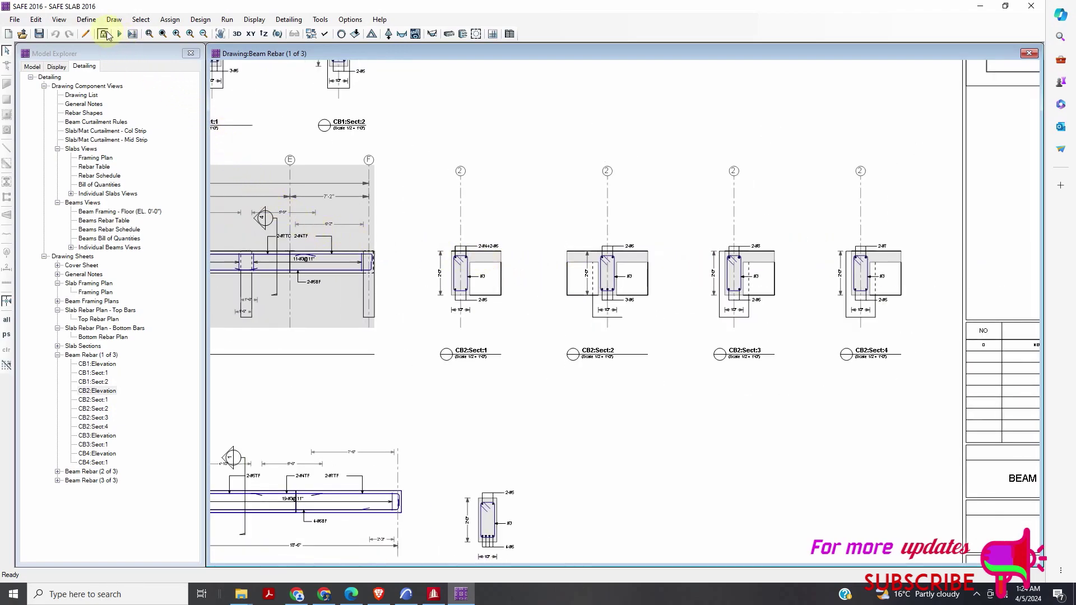
click(103, 33)
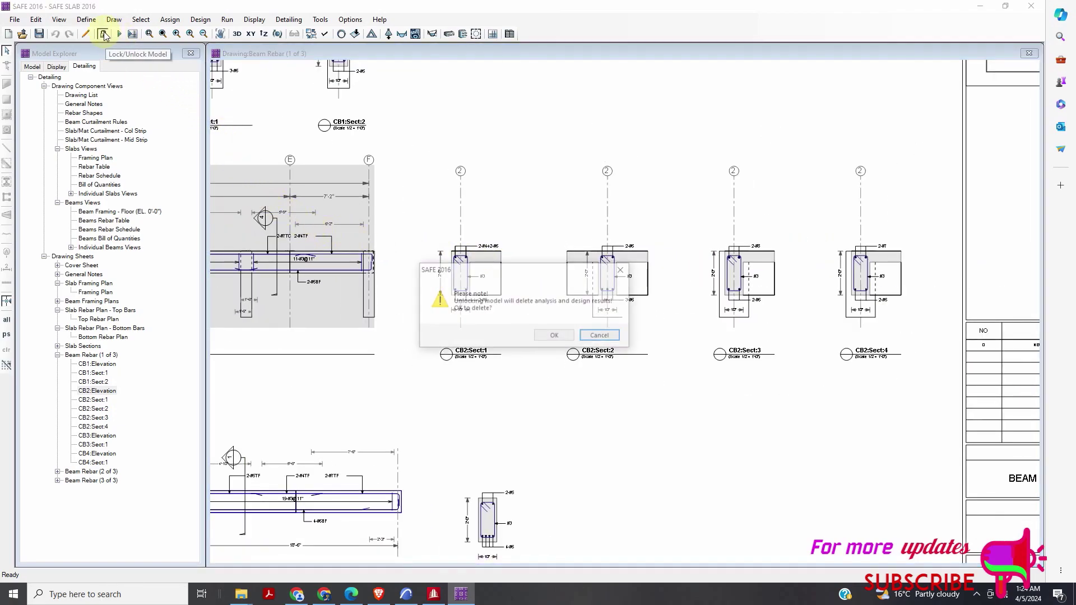
click(555, 336)
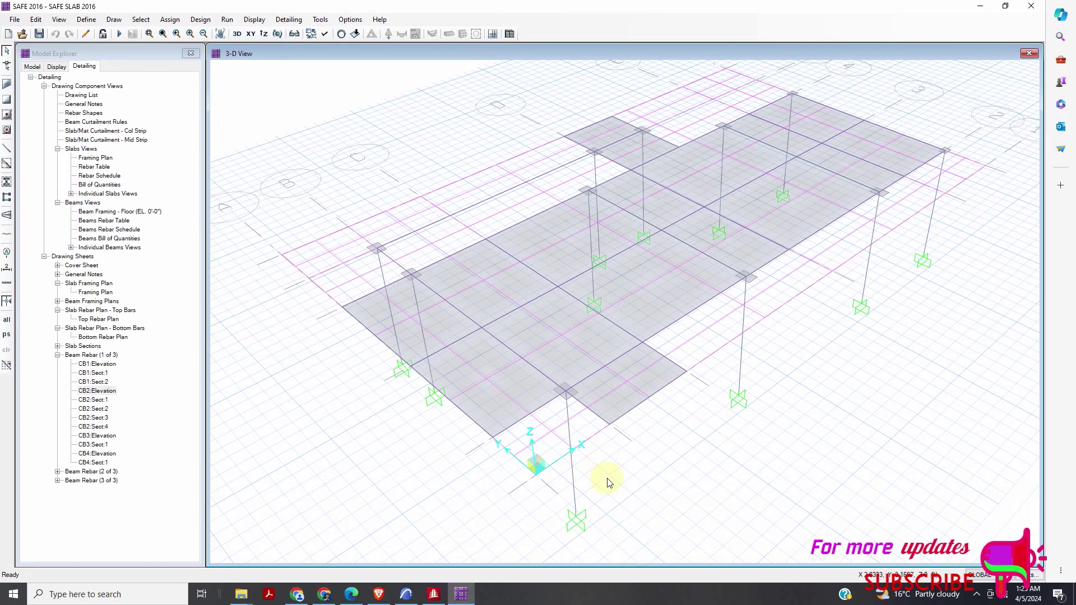
click(976, 594)
click(964, 504)
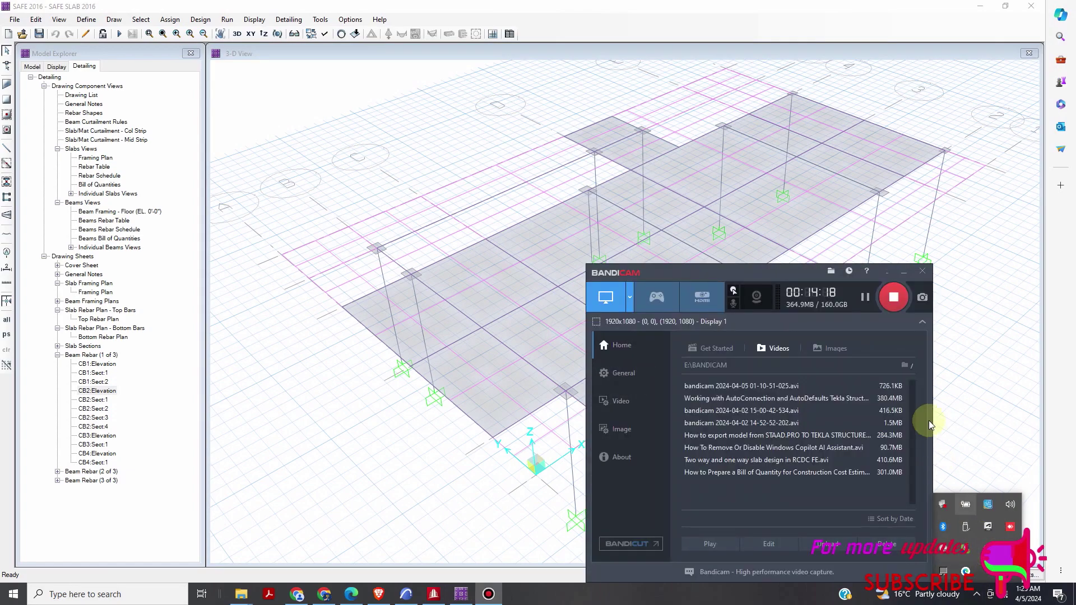